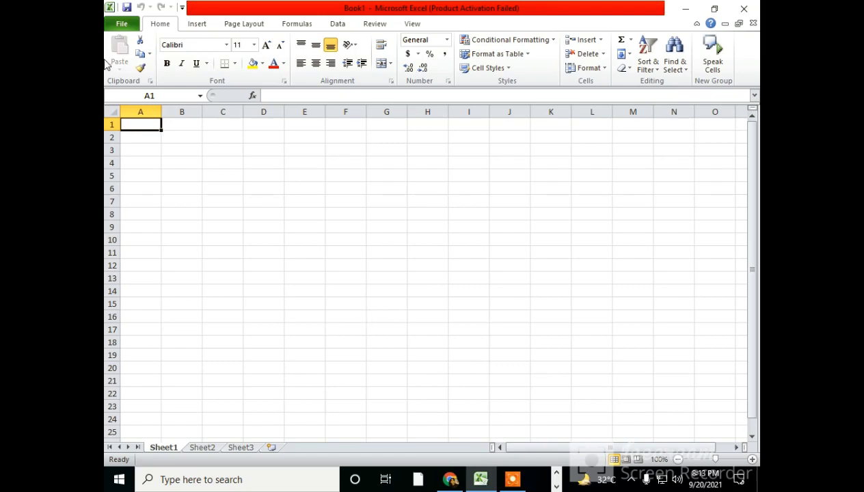
Step: Look through the Advanced page of Excel Options, including the display, formula and general settings, and close it without changes
{"action": "left_click", "coordinate": [121, 25]}
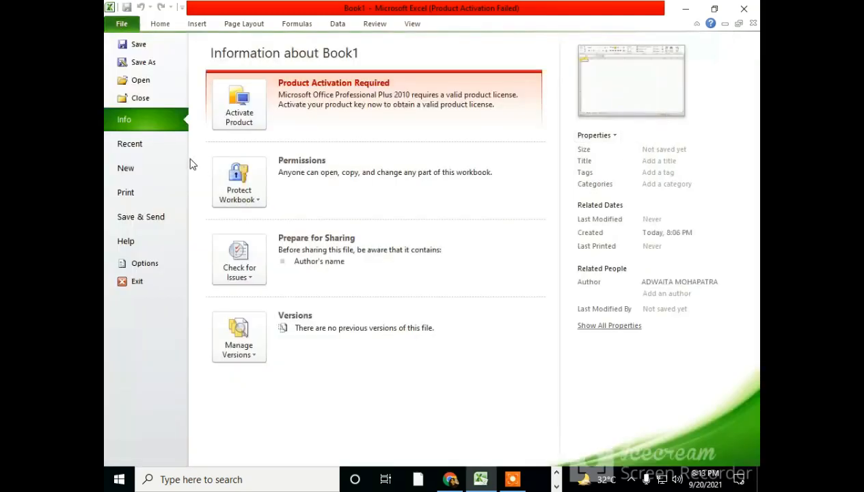
{"action": "left_click", "coordinate": [146, 264]}
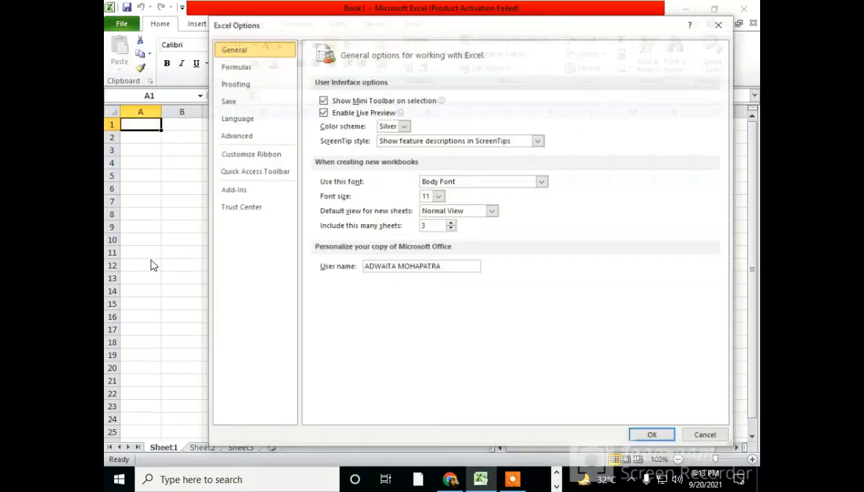
{"action": "left_click", "coordinate": [236, 135]}
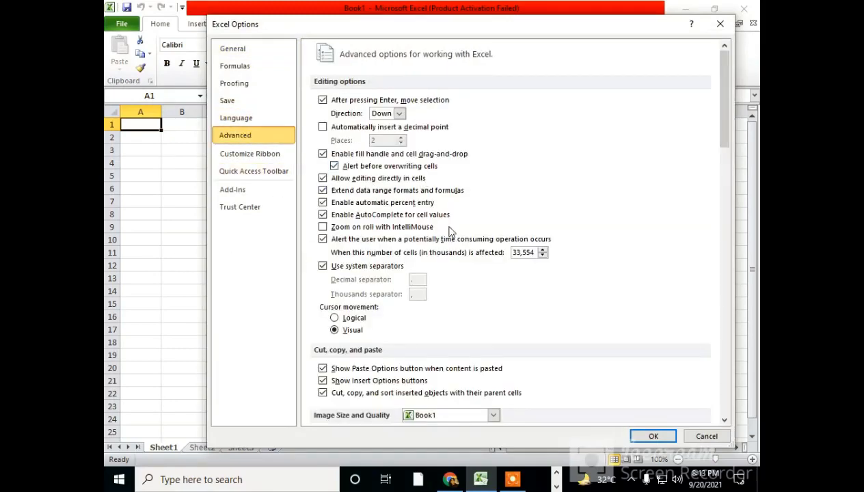
{"action": "scroll", "coordinate": [450, 231], "scroll_direction": "down", "scroll_amount": 20}
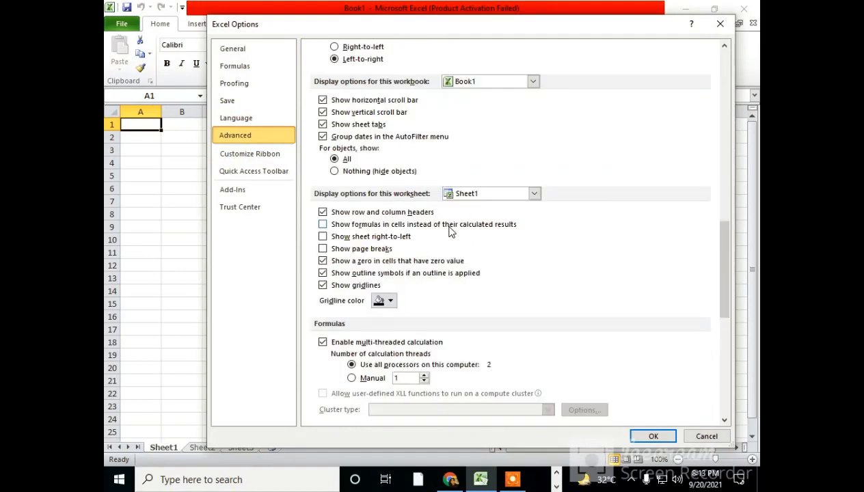
{"action": "scroll", "coordinate": [449, 231], "scroll_direction": "down", "scroll_amount": 10}
{"action": "scroll", "coordinate": [449, 231], "scroll_direction": "up", "scroll_amount": 5}
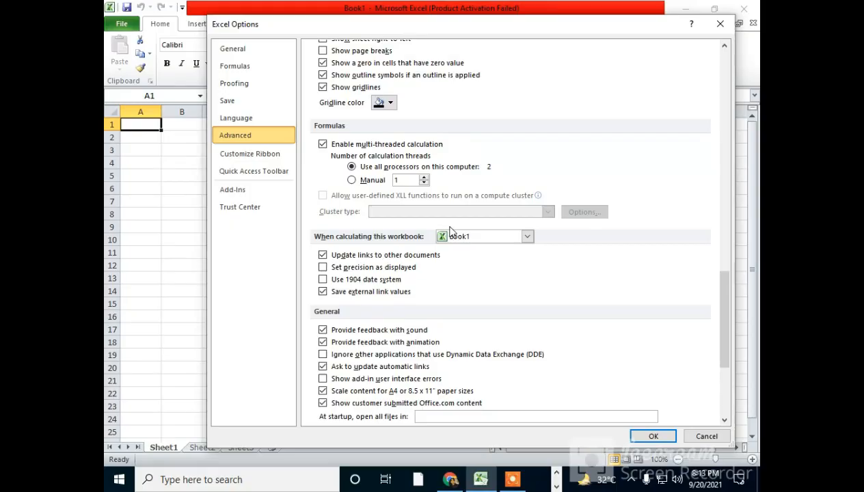
{"action": "scroll", "coordinate": [451, 232], "scroll_direction": "up", "scroll_amount": 10}
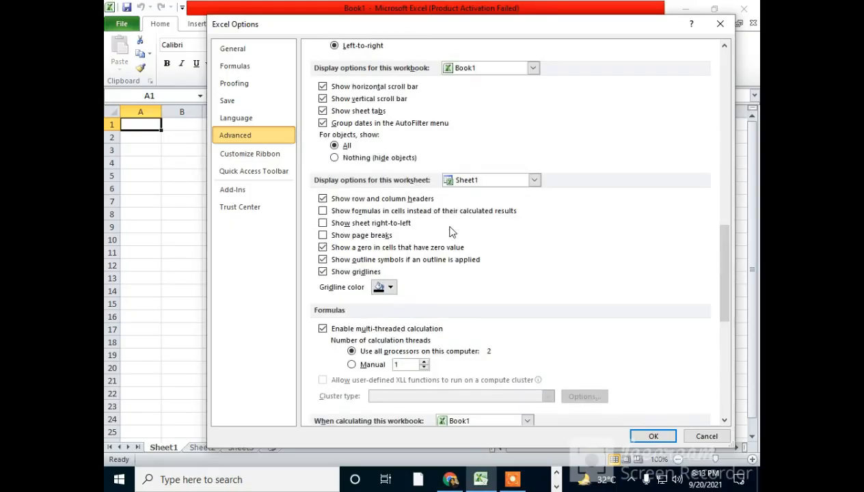
{"action": "scroll", "coordinate": [451, 232], "scroll_direction": "down", "scroll_amount": 1}
{"action": "scroll", "coordinate": [452, 233], "scroll_direction": "up", "scroll_amount": 6}
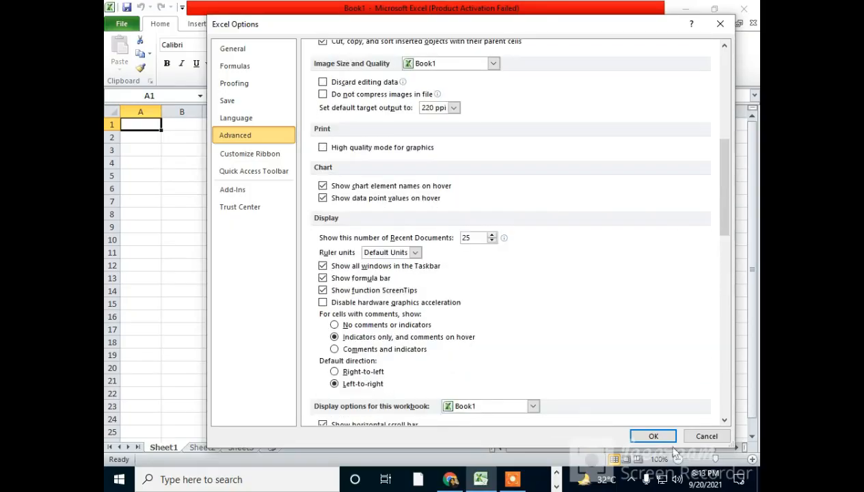
{"action": "left_click", "coordinate": [707, 436]}
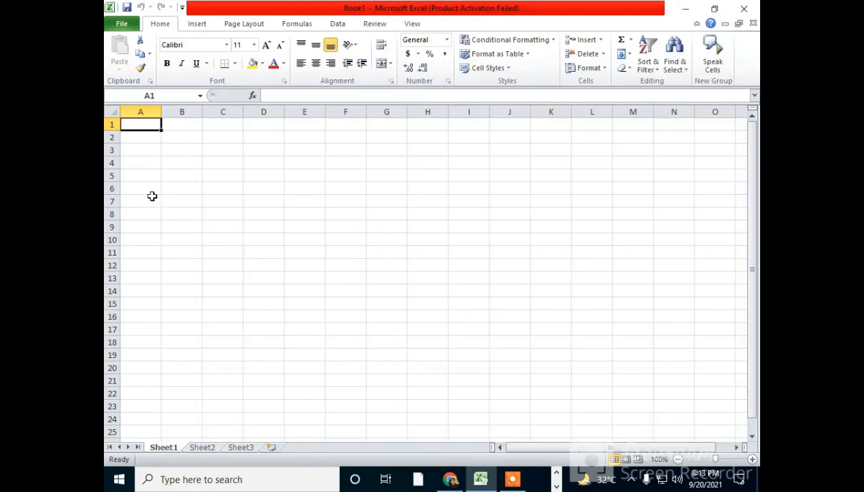
Step: Review the editing options on the Advanced page, including the direction the selection moves after an entry
{"action": "left_click", "coordinate": [120, 26]}
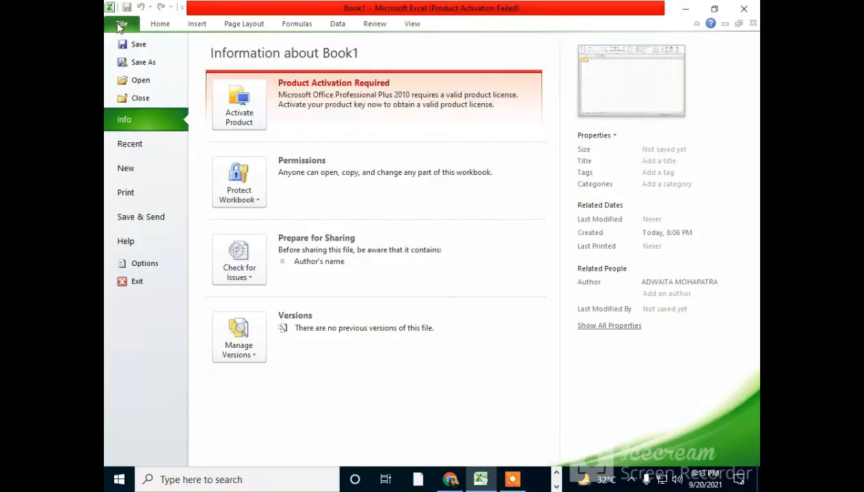
{"action": "left_click", "coordinate": [145, 264]}
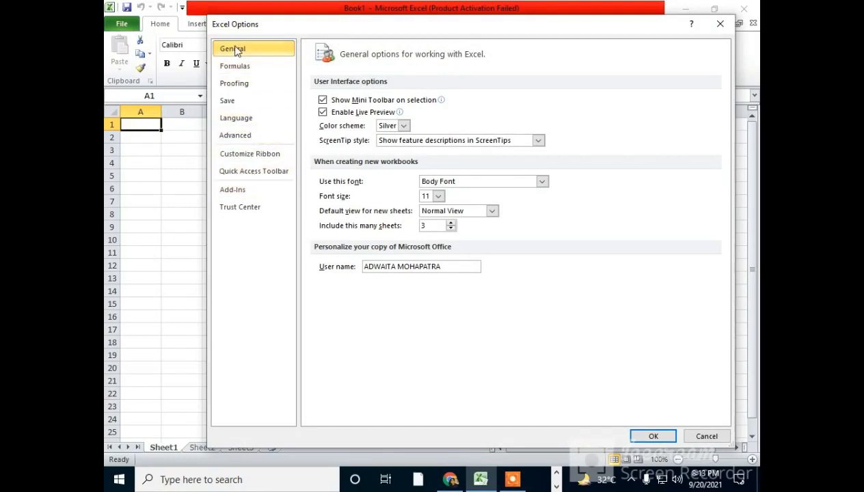
{"action": "left_click", "coordinate": [234, 138]}
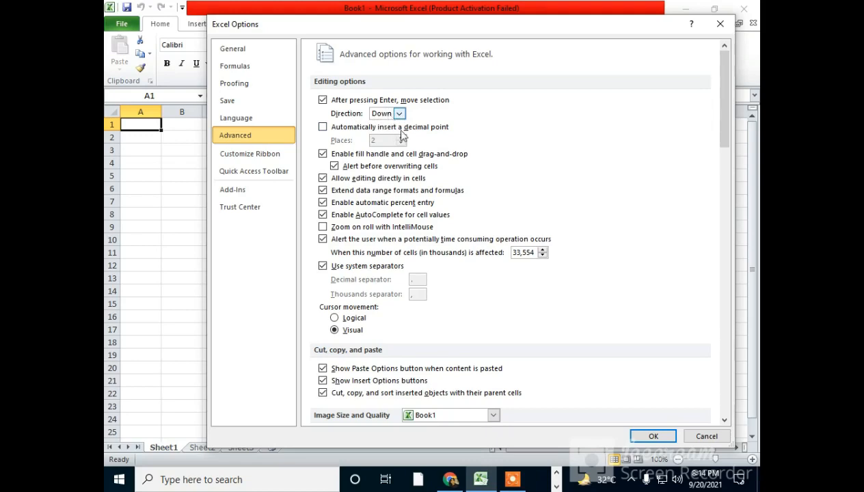
{"action": "left_click", "coordinate": [645, 438]}
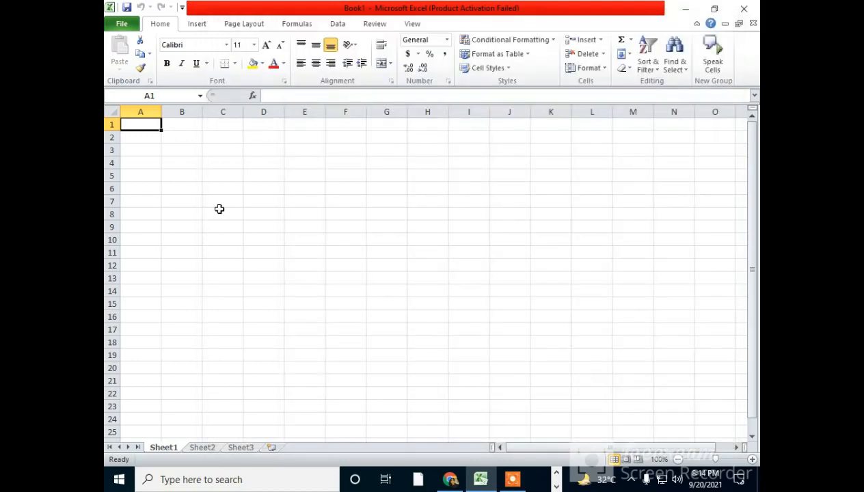
Step: Test the post-entry selection movement by advancing from A1 down to A5
{"action": "key", "text": "Return"}
{"action": "key", "text": "Return"}
{"action": "key", "text": "Return"}
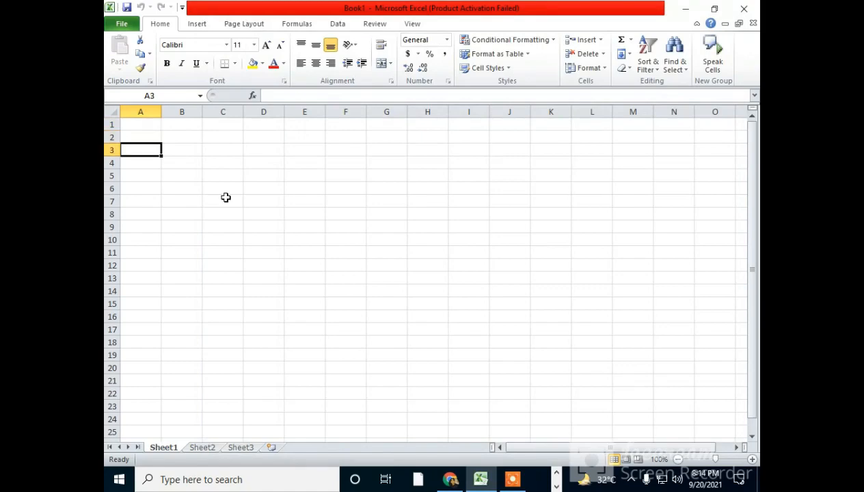
{"action": "key", "text": "Return"}
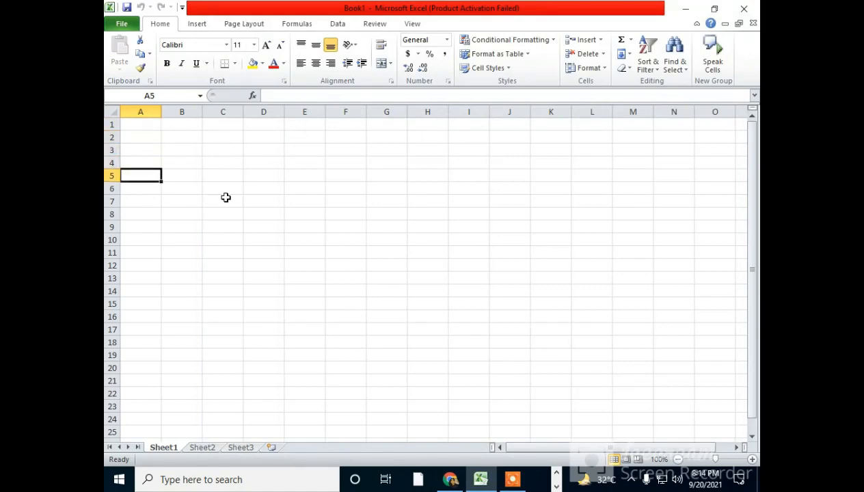
Step: Set the direction the selection moves after Enter to Right in the advanced editing options
{"action": "left_click", "coordinate": [121, 26]}
{"action": "left_click", "coordinate": [146, 263]}
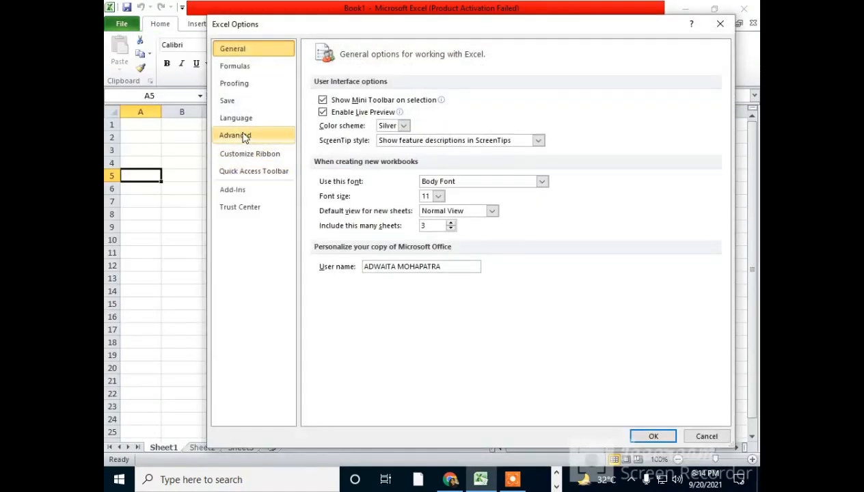
{"action": "left_click", "coordinate": [244, 136]}
{"action": "left_click", "coordinate": [398, 114]}
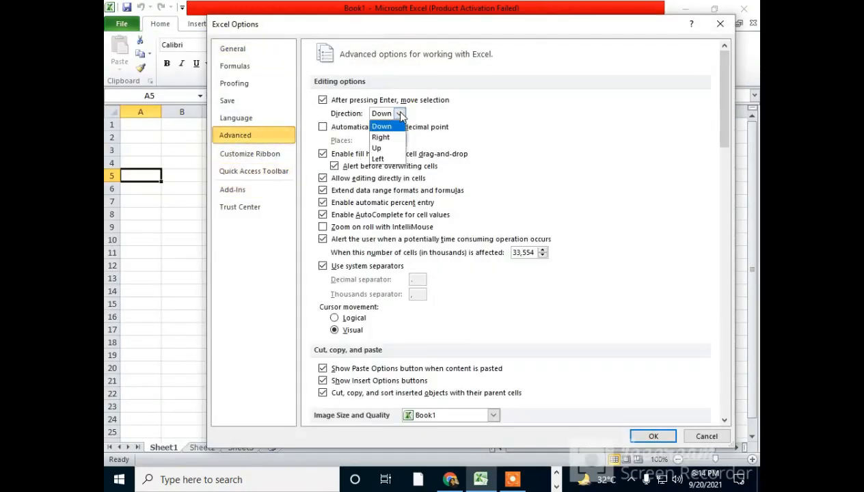
{"action": "left_click", "coordinate": [382, 138]}
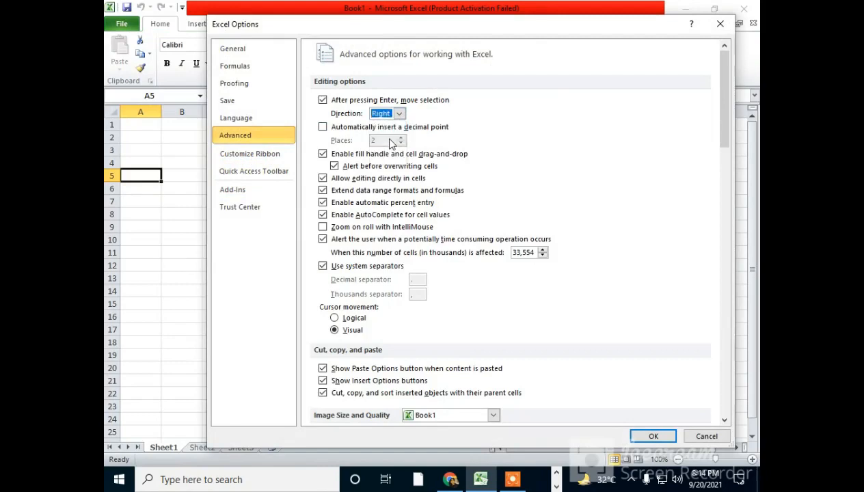
{"action": "left_click", "coordinate": [643, 436]}
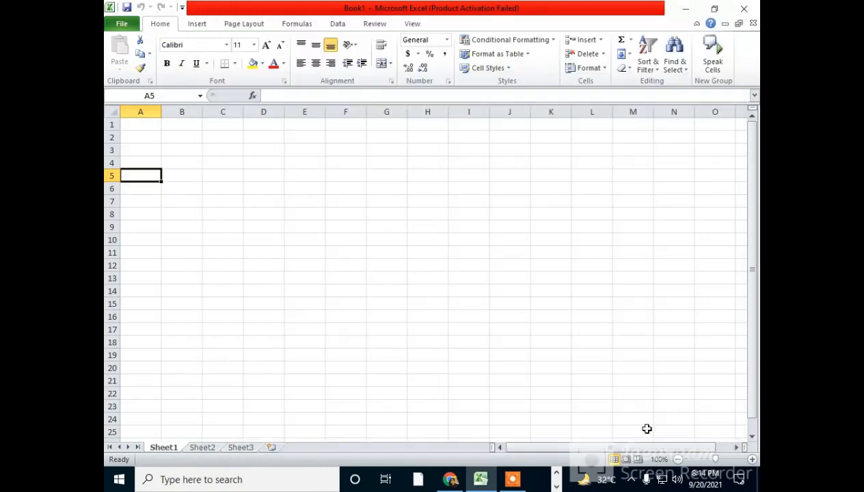
Step: Test the Right direction by advancing the selection along row 5 from A5 to J5
{"action": "key", "text": "Return"}
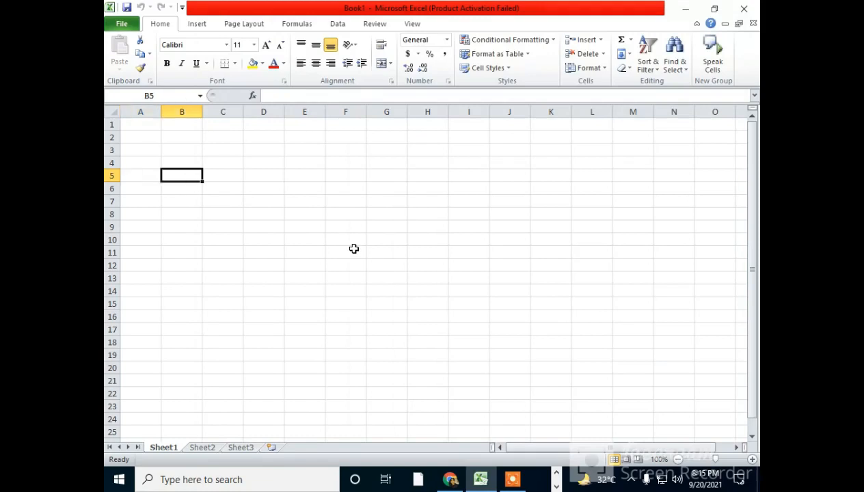
{"action": "key", "text": "Return"}
{"action": "key", "text": "Return"}
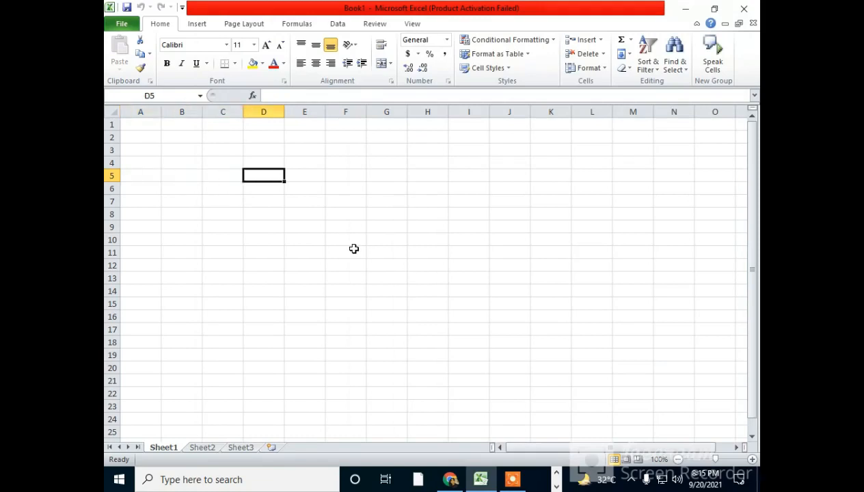
{"action": "key", "text": "Return"}
{"action": "key", "text": "Return"}
{"action": "key", "text": "Return"}
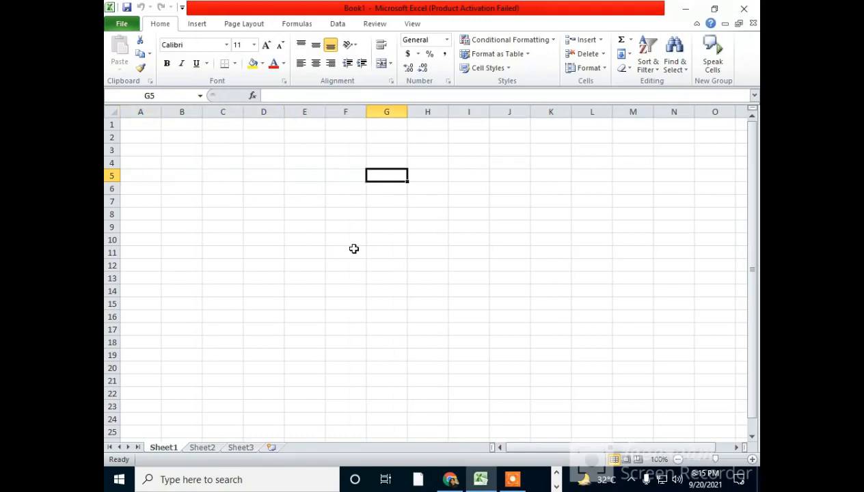
{"action": "key", "text": "Return"}
{"action": "key", "text": "Return"}
{"action": "key", "text": "Return"}
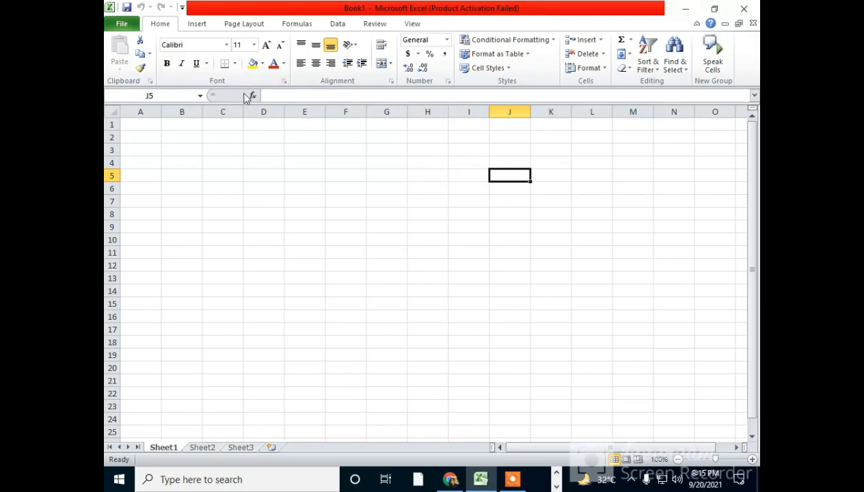
Step: Set the direction the selection moves after Enter to Down in the advanced editing options
{"action": "left_click", "coordinate": [123, 25]}
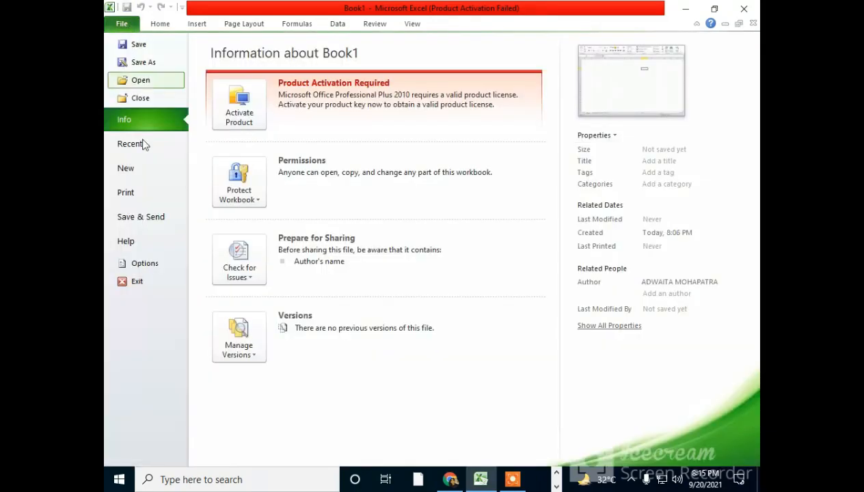
{"action": "left_click", "coordinate": [147, 265]}
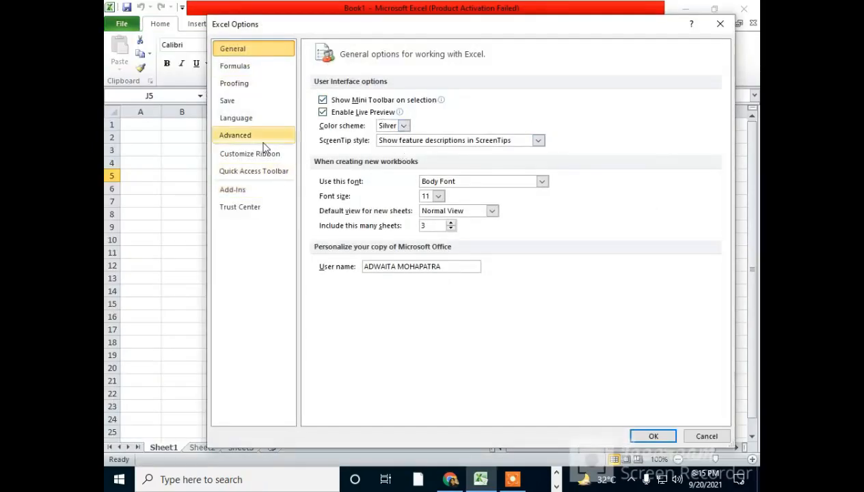
{"action": "left_click", "coordinate": [399, 114]}
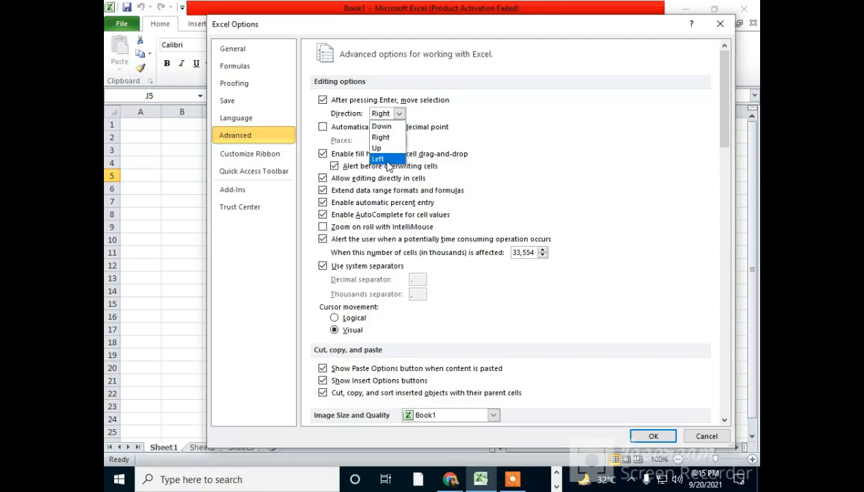
{"action": "left_click", "coordinate": [387, 130]}
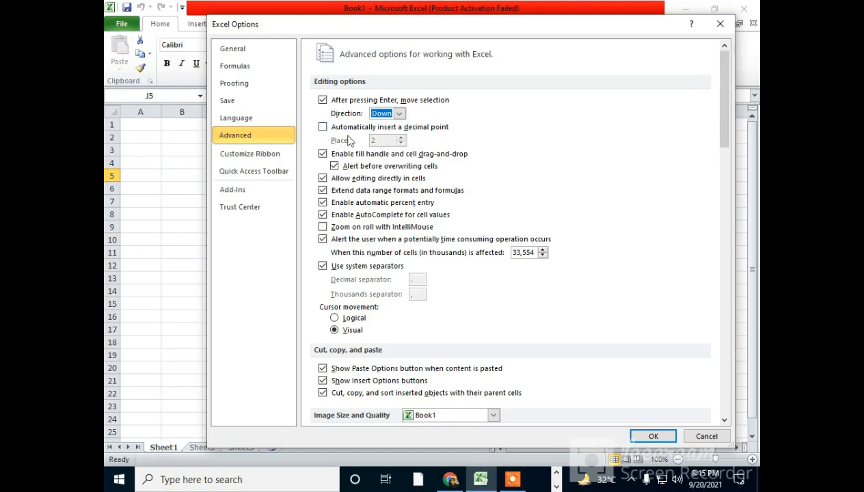
Step: Turn on automatic decimal point insertion with 4 places and apply the options
{"action": "left_click", "coordinate": [322, 127]}
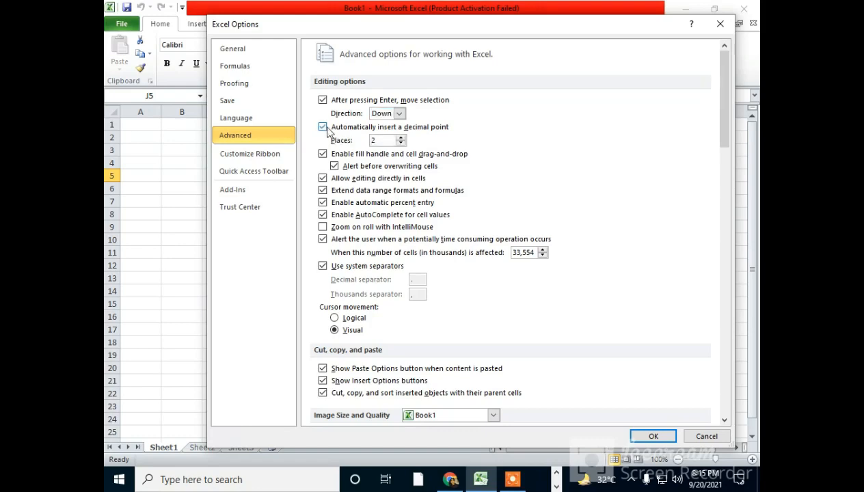
{"action": "left_click", "coordinate": [401, 143]}
{"action": "left_click", "coordinate": [401, 138]}
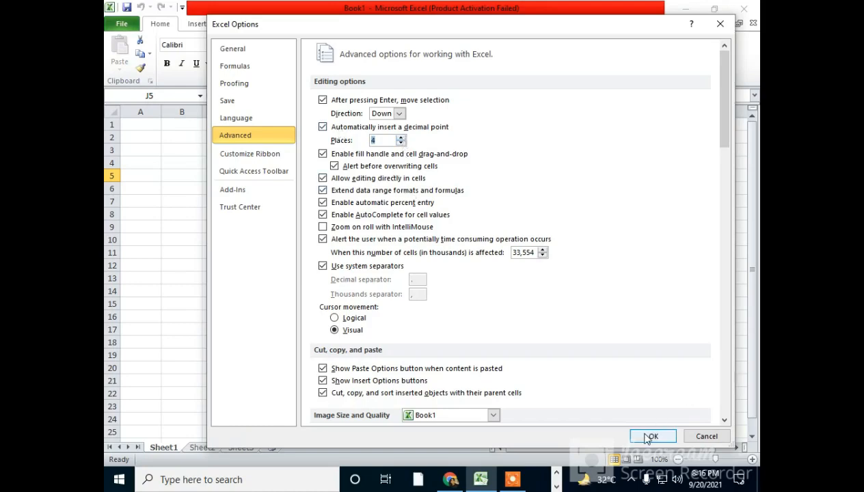
{"action": "left_click", "coordinate": [651, 438]}
Step: Enter 5 in cell E5 and reselect the cell to check its stored value
{"action": "left_click", "coordinate": [305, 179]}
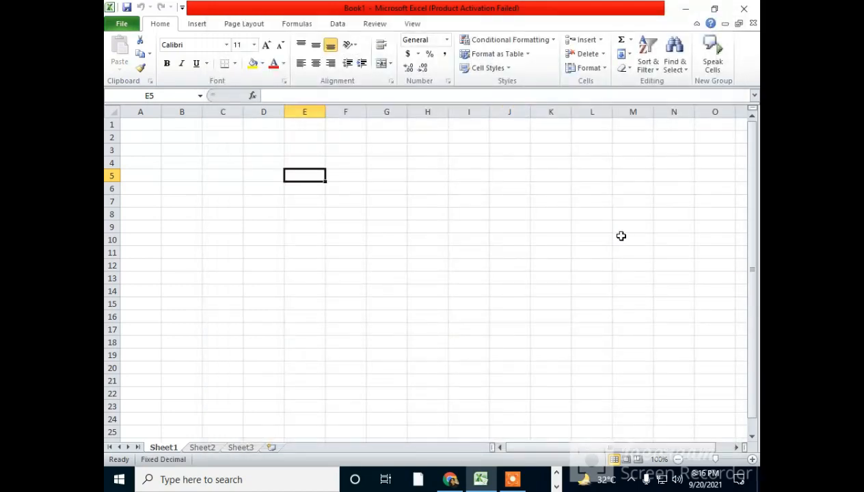
{"action": "type", "text": "5"}
{"action": "key", "text": "Return"}
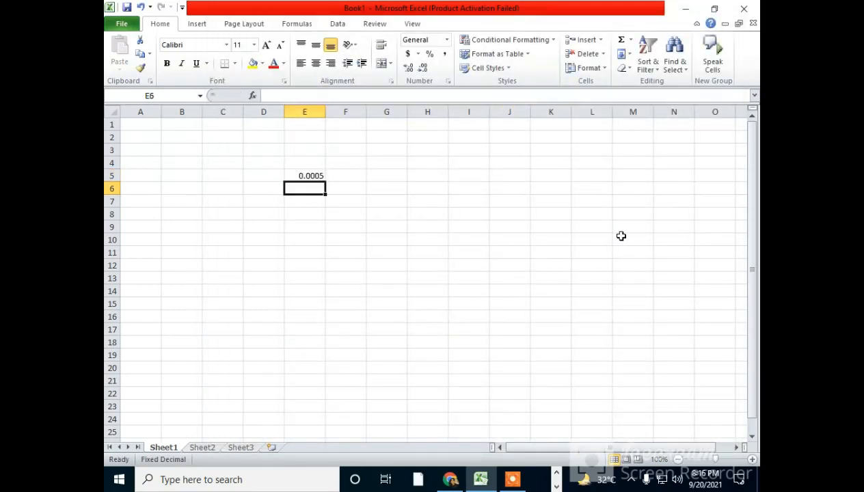
{"action": "key", "text": "Up"}
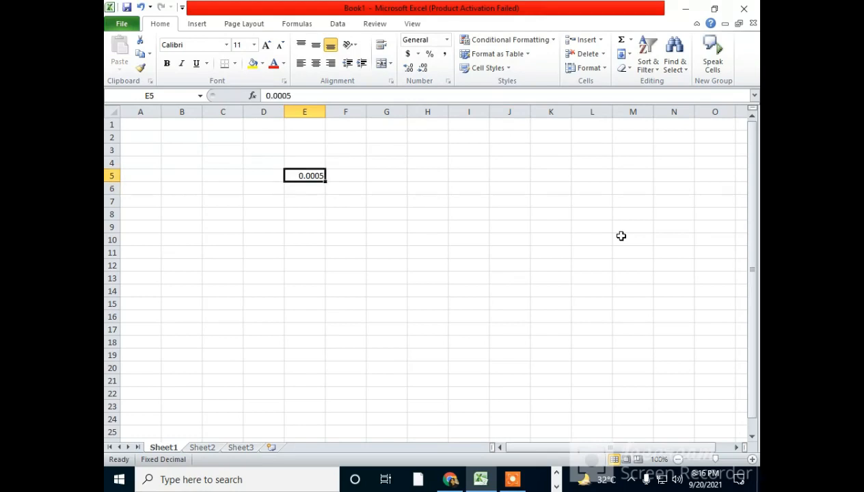
Step: Enter 5.3 in cell E6 and reselect the cell to check its stored value
{"action": "left_click", "coordinate": [130, 26]}
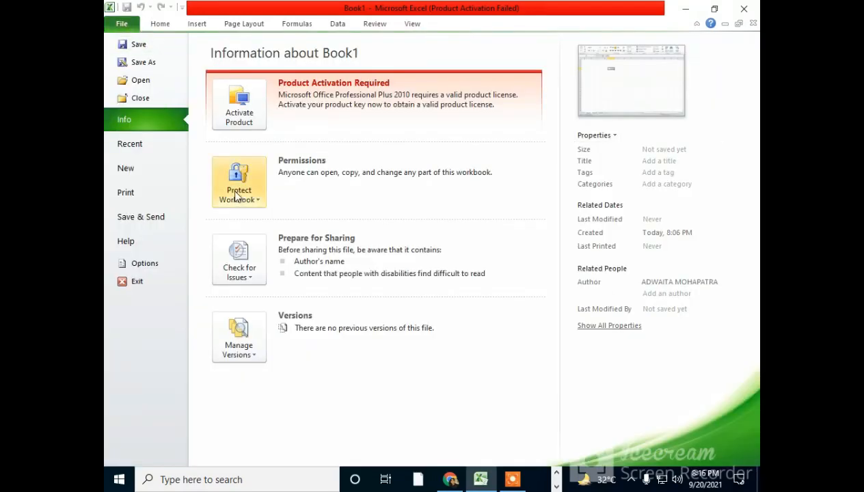
{"action": "key", "text": "Escape"}
{"action": "key", "text": "Return"}
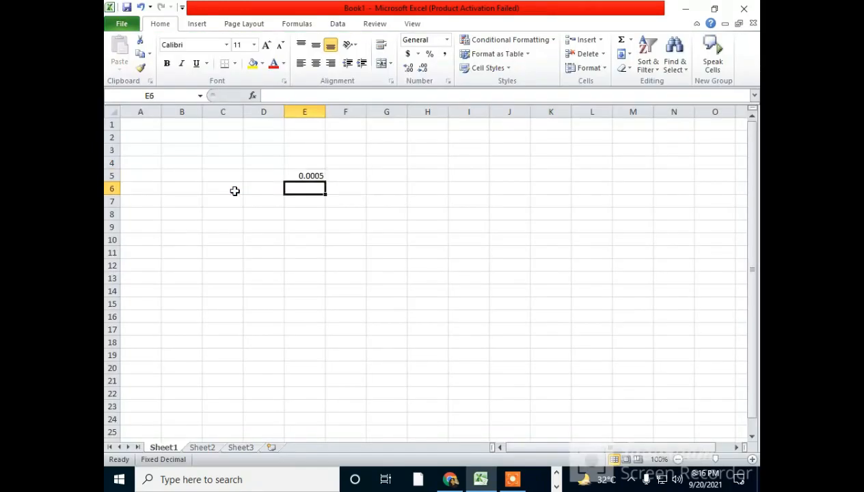
{"action": "type", "text": "5.3"}
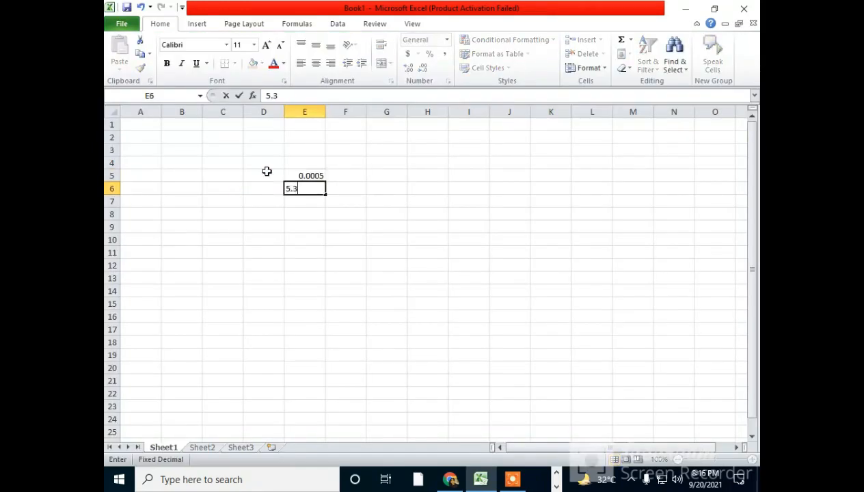
{"action": "key", "text": "Return"}
{"action": "key", "text": "Up"}
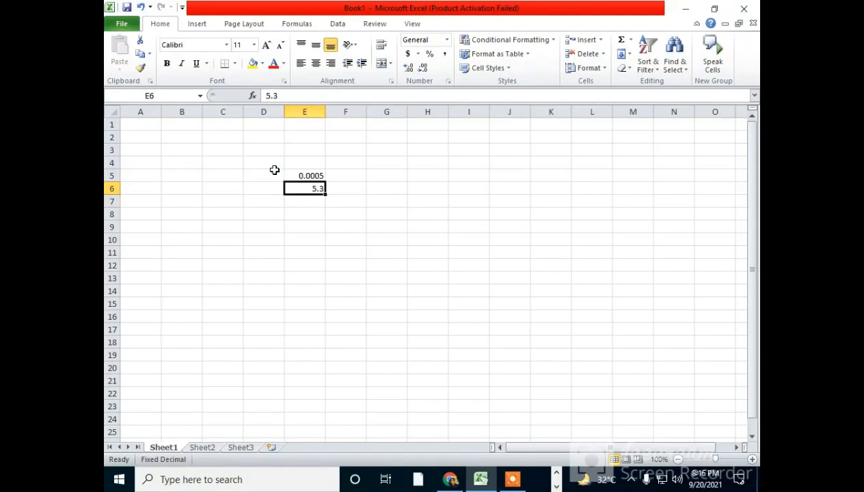
Step: Enter 2 in cell F6 with automatic decimal point insertion active
{"action": "key", "text": "Right"}
{"action": "type", "text": "2"}
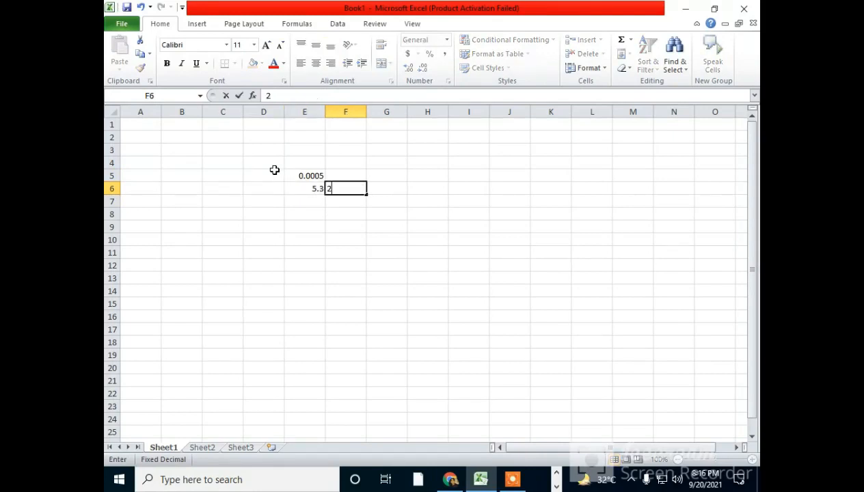
{"action": "key", "text": "Return"}
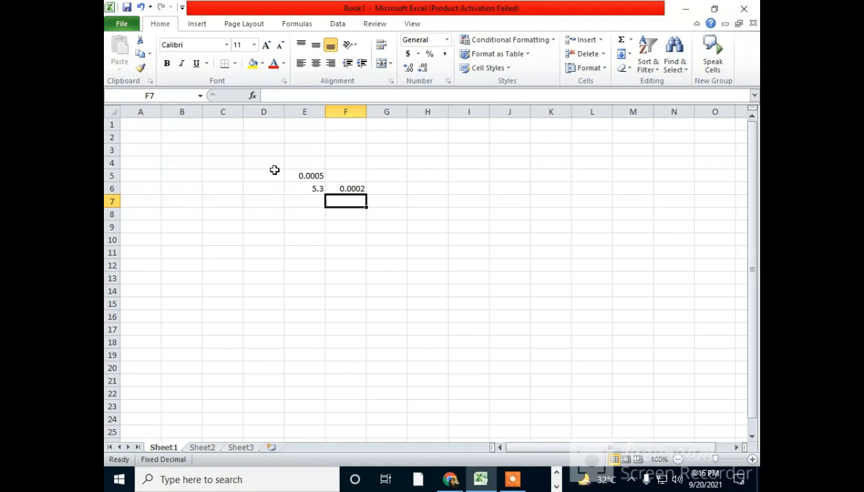
Step: Set the automatic decimal places to 2, turn off automatic decimal point insertion, and apply the options
{"action": "left_click", "coordinate": [122, 23]}
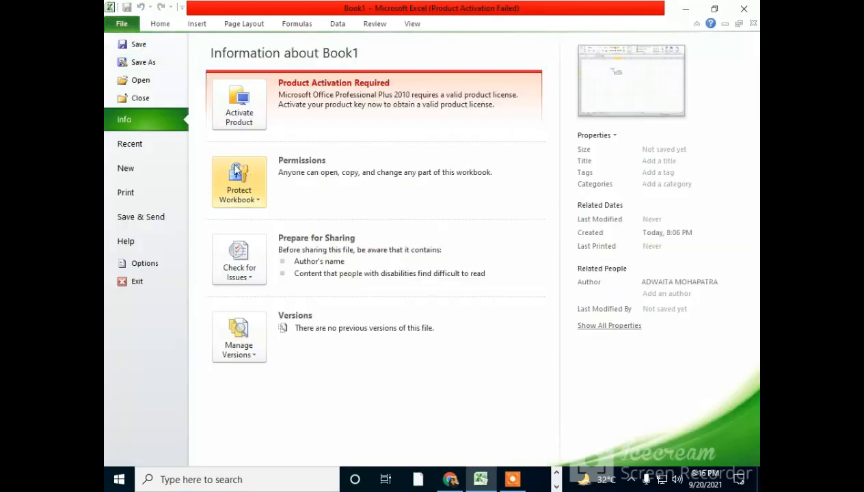
{"action": "left_click", "coordinate": [144, 266]}
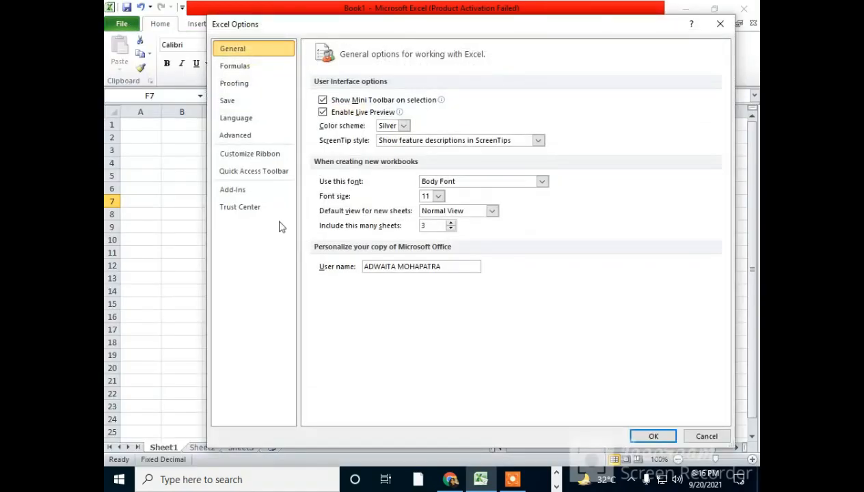
{"action": "left_click", "coordinate": [243, 137]}
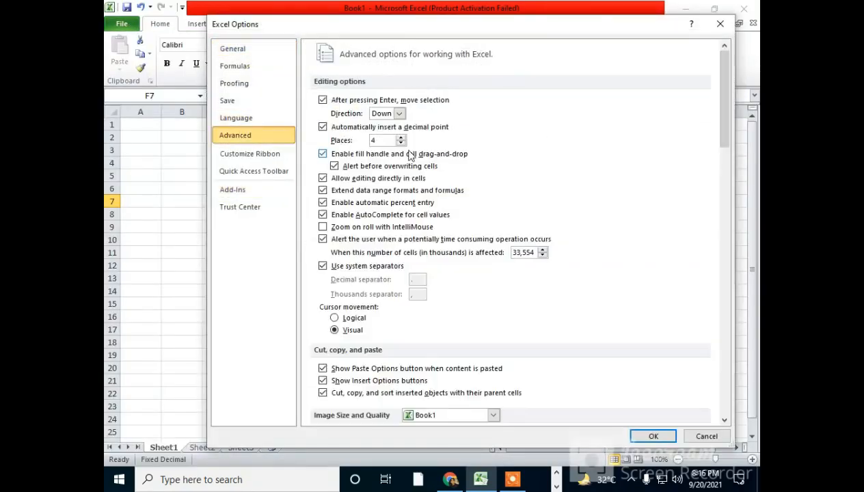
{"action": "left_click", "coordinate": [323, 127]}
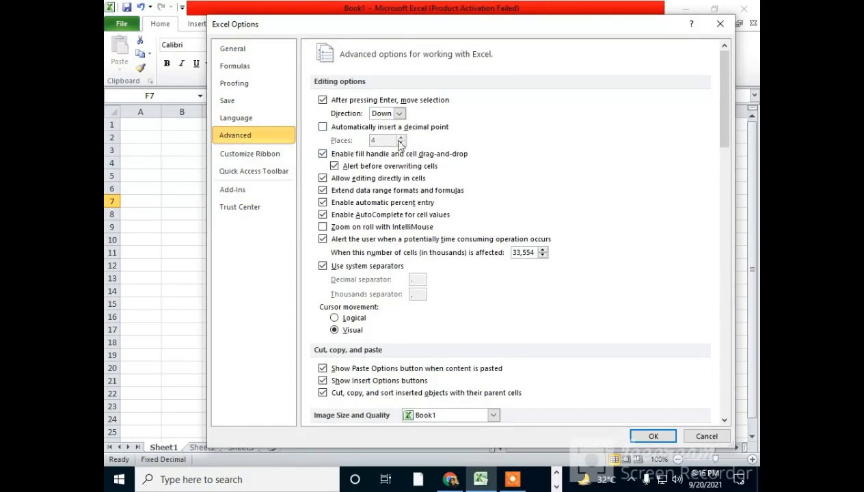
{"action": "left_click", "coordinate": [323, 127]}
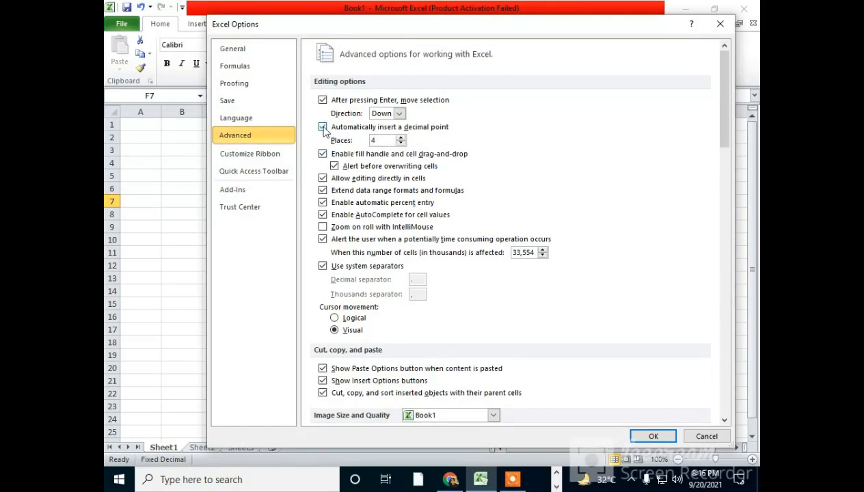
{"action": "left_click", "coordinate": [400, 138]}
{"action": "left_click", "coordinate": [401, 144]}
{"action": "left_click", "coordinate": [323, 127]}
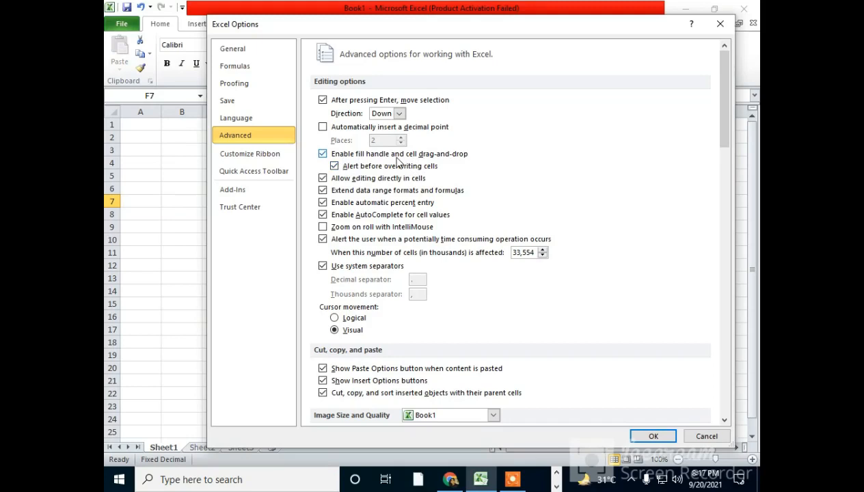
{"action": "left_click", "coordinate": [649, 434]}
Step: Enter 1 in cell H3 and 2 in cell H4, and clear the test values from the sheet, including range E4:F10
{"action": "left_click", "coordinate": [407, 227]}
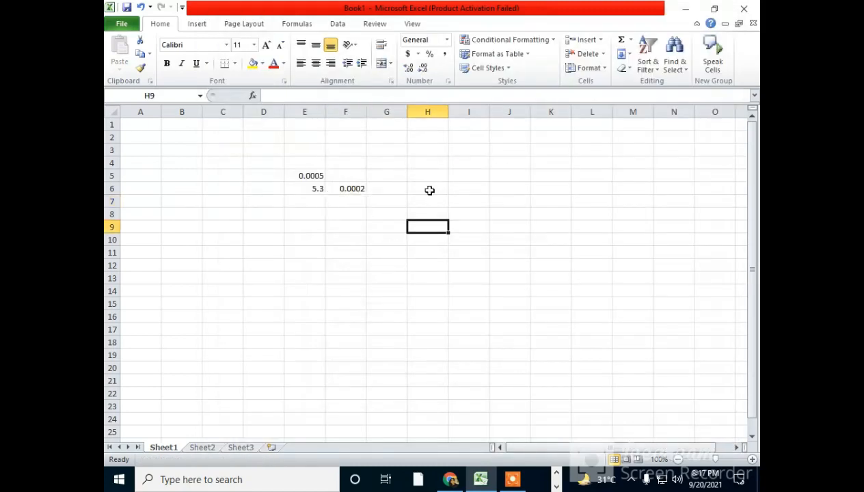
{"action": "left_click", "coordinate": [421, 150]}
{"action": "type", "text": "1"}
{"action": "key", "text": "Return"}
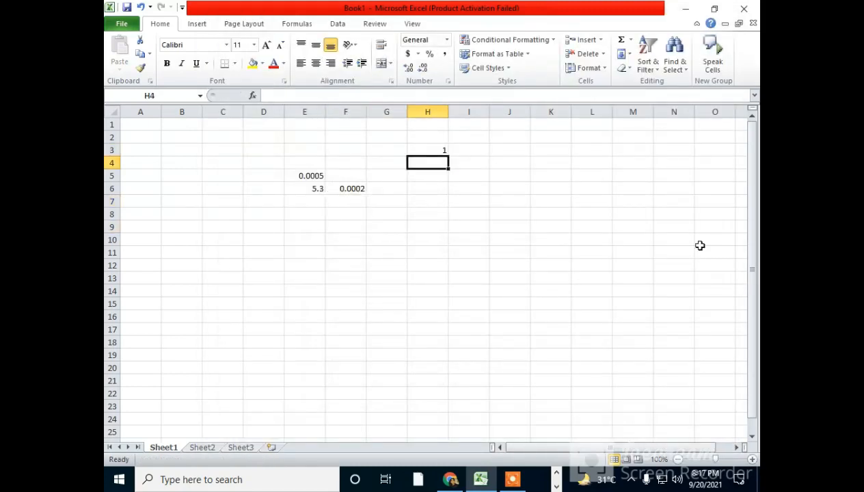
{"action": "type", "text": "2"}
{"action": "key", "text": "Return"}
{"action": "key", "text": "Up"}
{"action": "left_click_drag", "start_coordinate": [305, 162], "coordinate": [345, 239]}
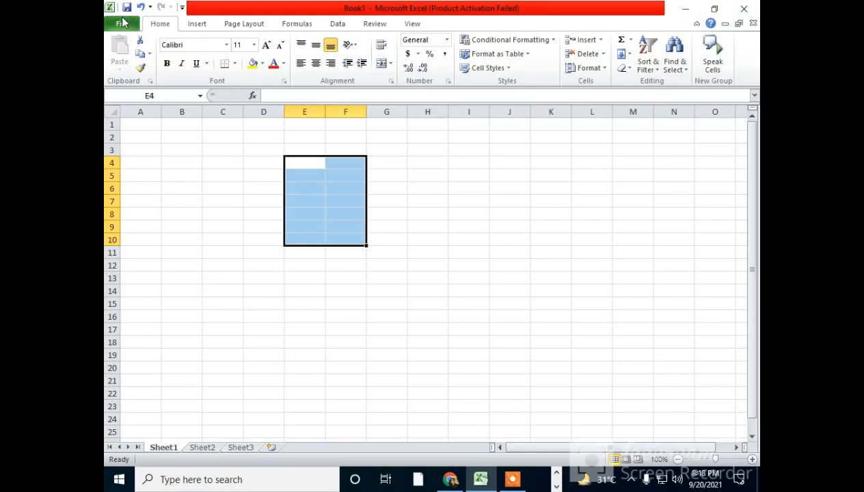
Step: Review the fill handle and cell drag-and-drop setting in the advanced editing options and close the dialog
{"action": "left_click", "coordinate": [122, 24]}
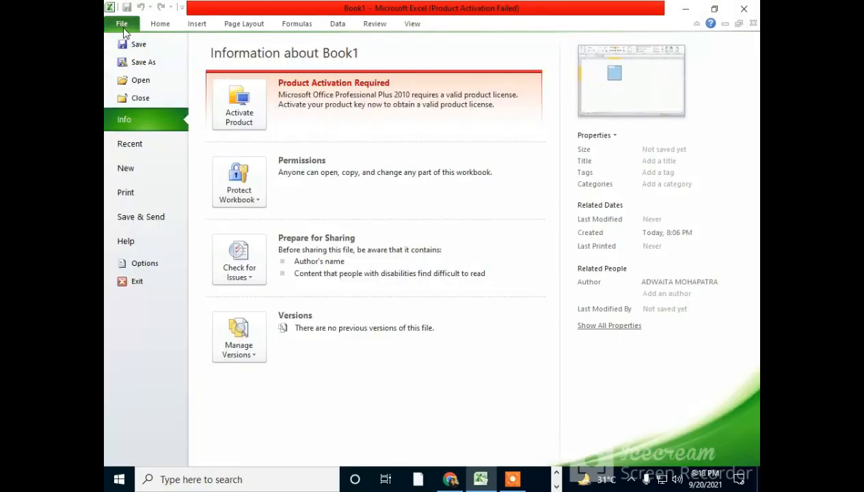
{"action": "left_click", "coordinate": [141, 263]}
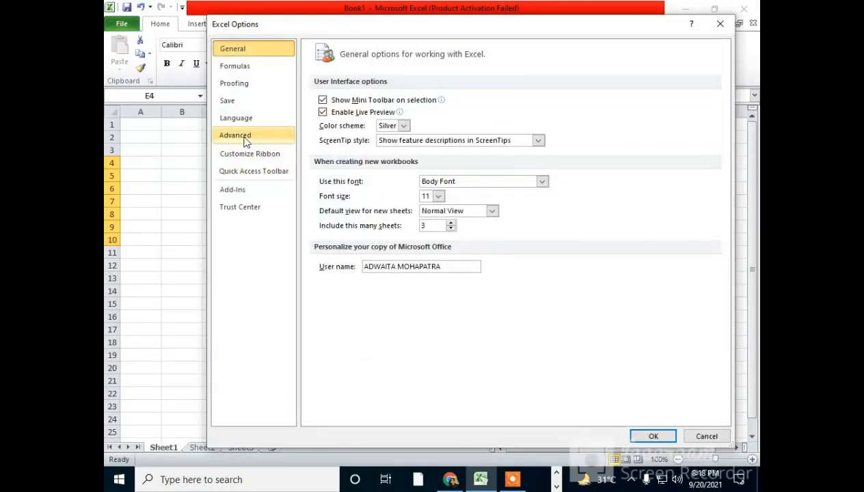
{"action": "left_click", "coordinate": [229, 136]}
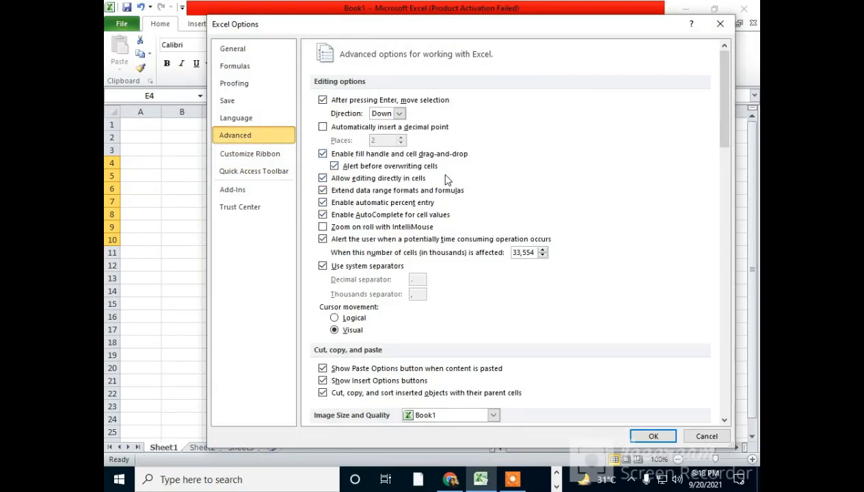
{"action": "left_click", "coordinate": [639, 436]}
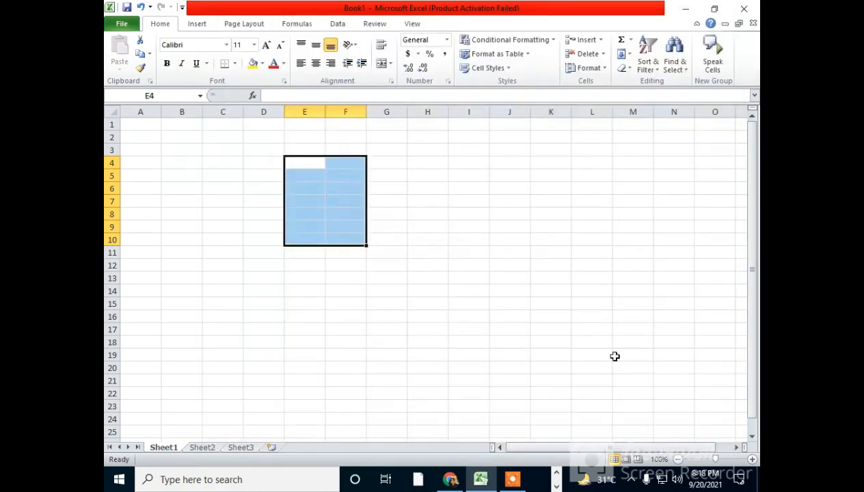
Step: Enter 1 in cell I3 and 2 in cell I4
{"action": "left_click", "coordinate": [427, 112]}
{"action": "left_click", "coordinate": [484, 151]}
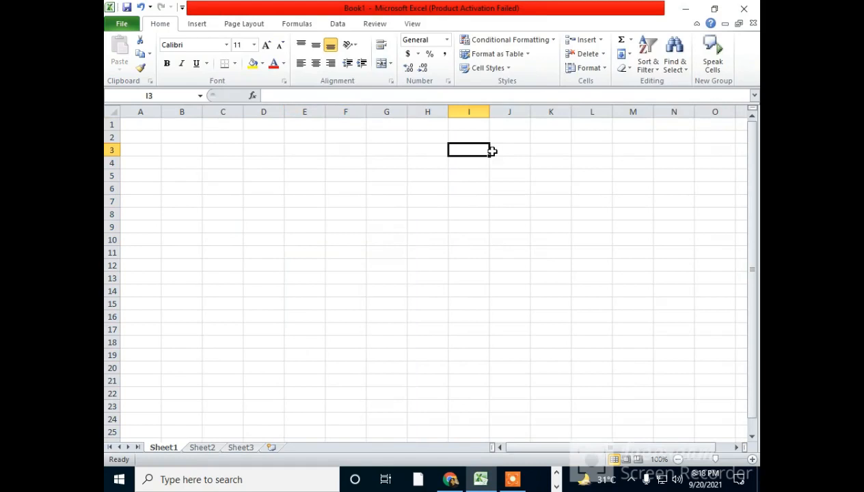
{"action": "type", "text": "1"}
{"action": "key", "text": "Return"}
{"action": "type", "text": "2"}
{"action": "key", "text": "Return"}
Step: Extend the number series from I3:I4 down to cell I22 with the fill handle
{"action": "key", "text": "Up"}
{"action": "key", "text": "Up"}
{"action": "key", "text": "shift+Down"}
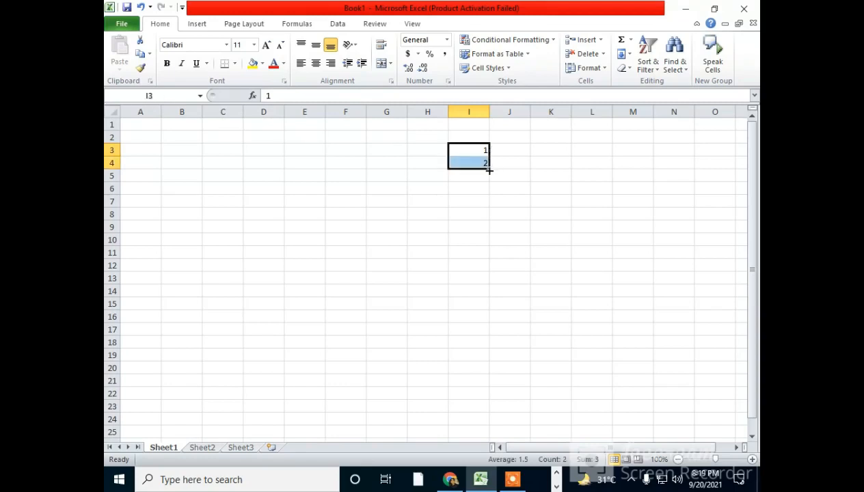
{"action": "left_click_drag", "start_coordinate": [489, 170], "coordinate": [480, 399]}
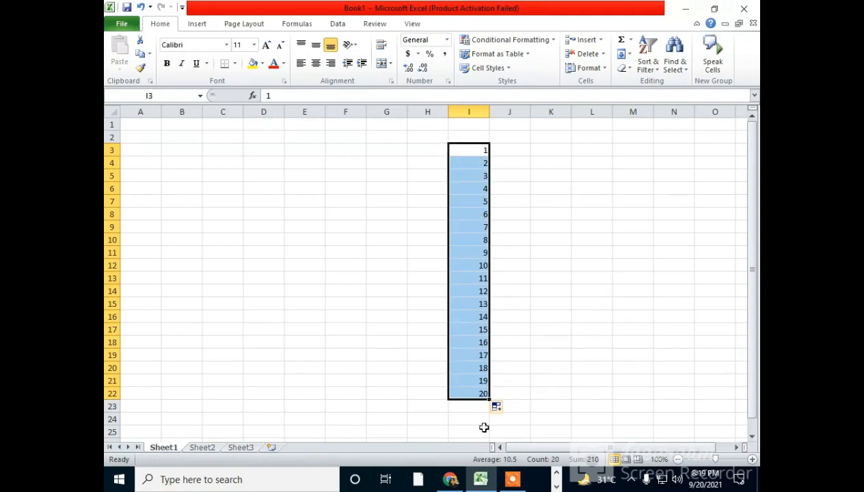
Step: Clear the filled number series from range I3:I23
{"action": "left_click", "coordinate": [528, 197]}
{"action": "left_click_drag", "start_coordinate": [476, 153], "coordinate": [479, 409]}
{"action": "key", "text": "Delete"}
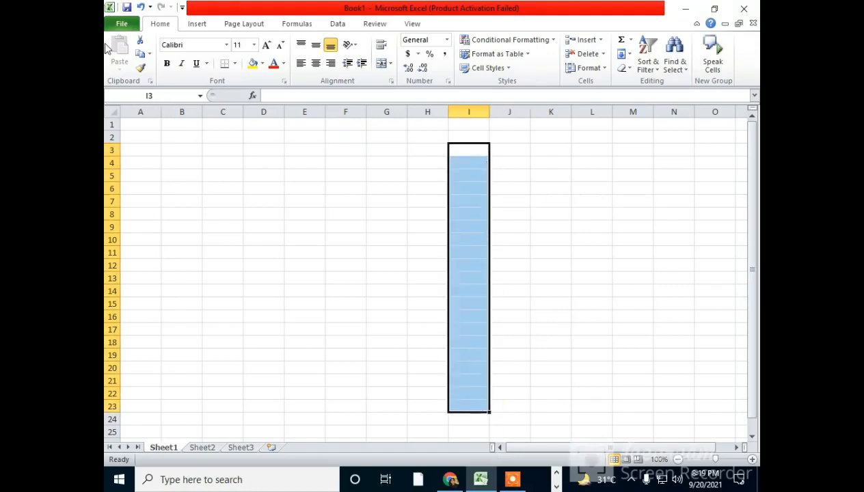
Step: Disable the fill handle and cell drag-and-drop in the advanced editing options and apply the change
{"action": "left_click", "coordinate": [120, 26]}
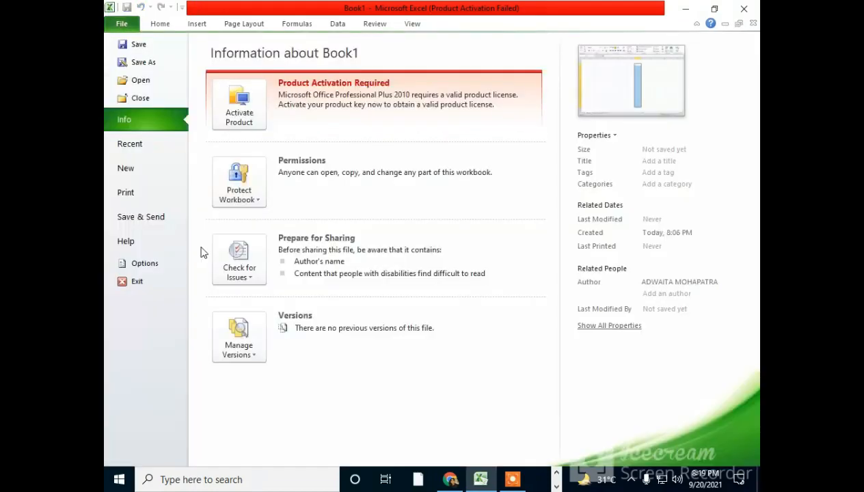
{"action": "left_click", "coordinate": [146, 264]}
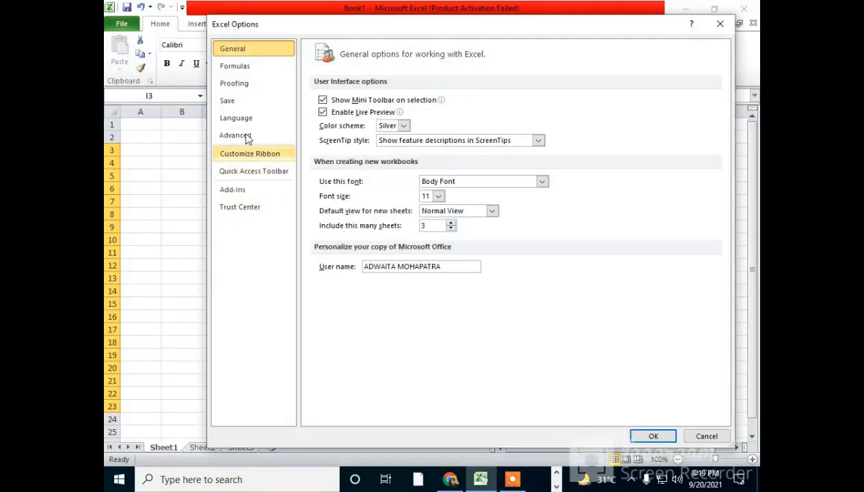
{"action": "left_click", "coordinate": [235, 135]}
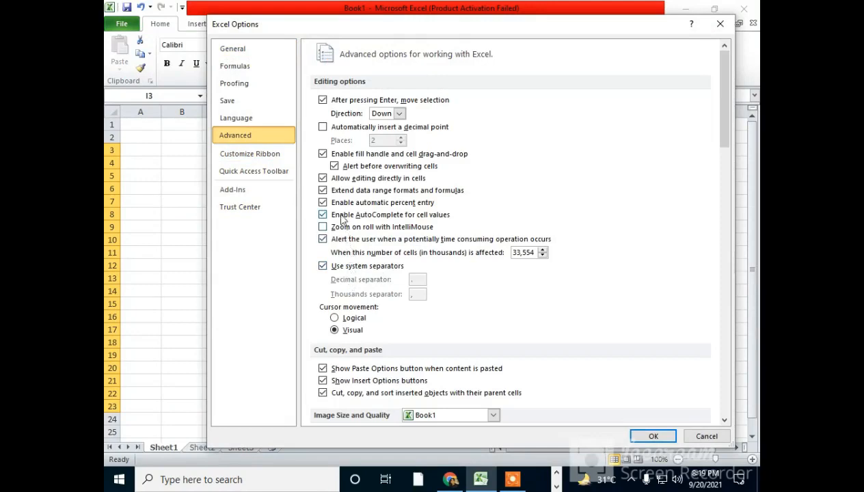
{"action": "left_click", "coordinate": [323, 154]}
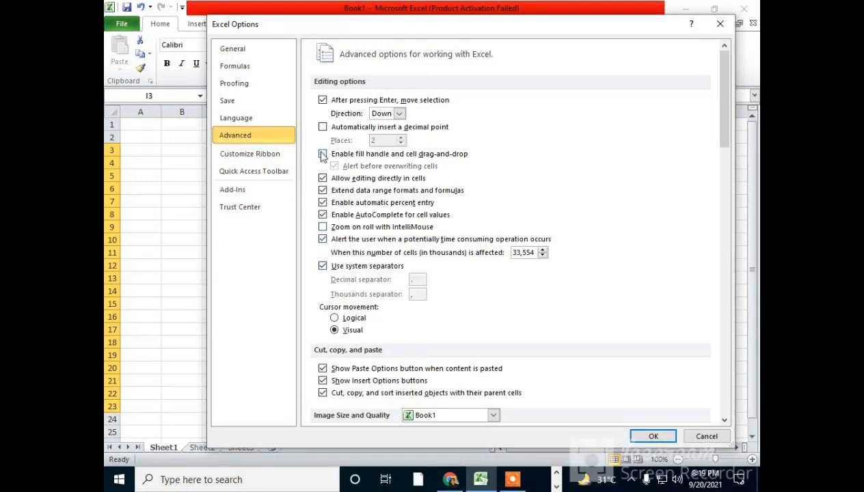
{"action": "left_click", "coordinate": [652, 437]}
{"action": "left_click_drag", "start_coordinate": [503, 256], "coordinate": [495, 239]}
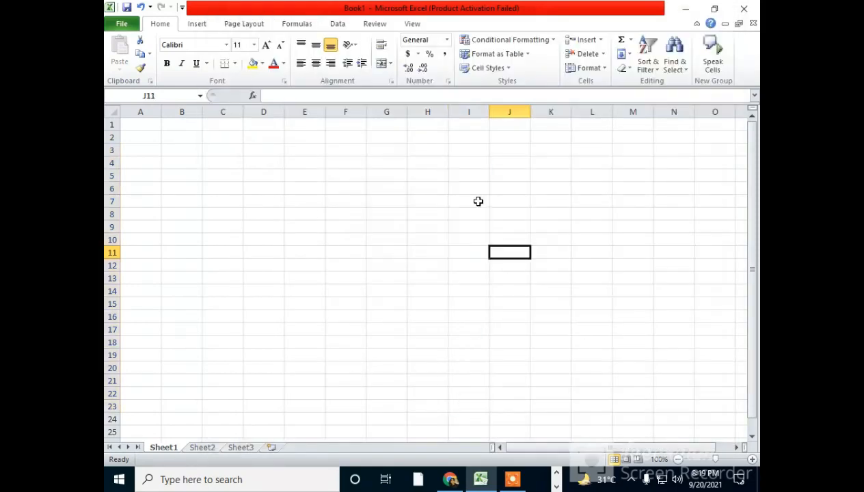
Step: Enter 1 in I3 and 2 in I4 again and select both cells to check for the fill handle
{"action": "left_click", "coordinate": [469, 149]}
{"action": "key", "text": "Return"}
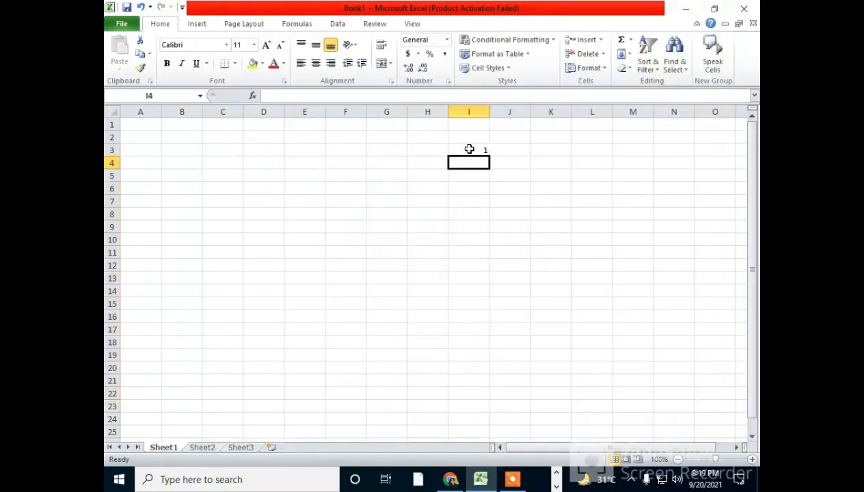
{"action": "type", "text": "2"}
{"action": "key", "text": "Return"}
{"action": "key", "text": "Up"}
{"action": "left_click", "coordinate": [481, 149]}
{"action": "key", "text": "shift+Down"}
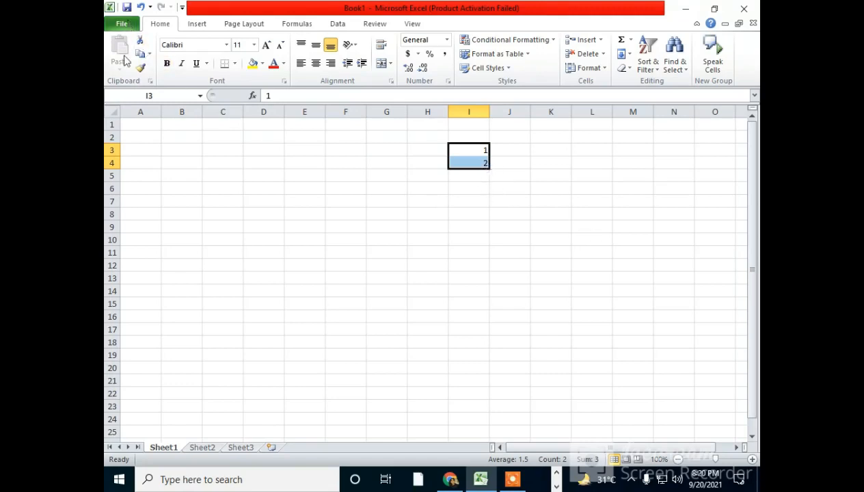
Step: Enable the fill handle and cell drag-and-drop again in the advanced editing options and apply the change
{"action": "left_click", "coordinate": [123, 25]}
{"action": "left_click", "coordinate": [151, 264]}
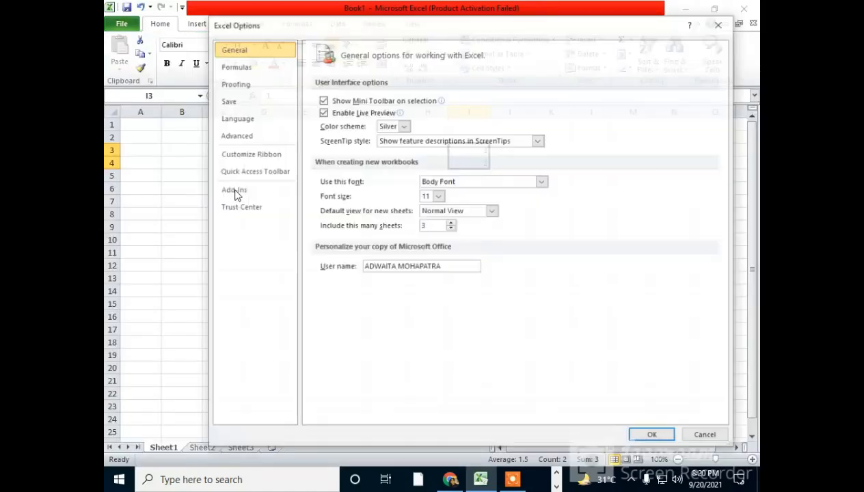
{"action": "left_click", "coordinate": [246, 136]}
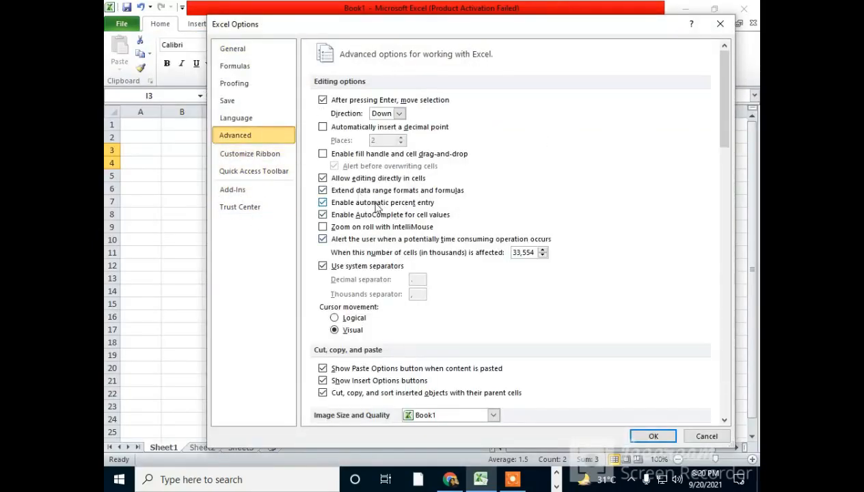
{"action": "left_click", "coordinate": [322, 154]}
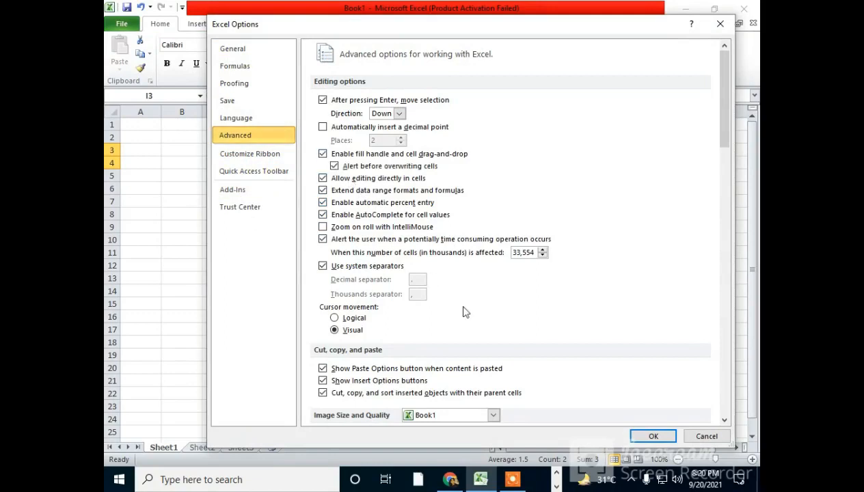
{"action": "left_click", "coordinate": [652, 436]}
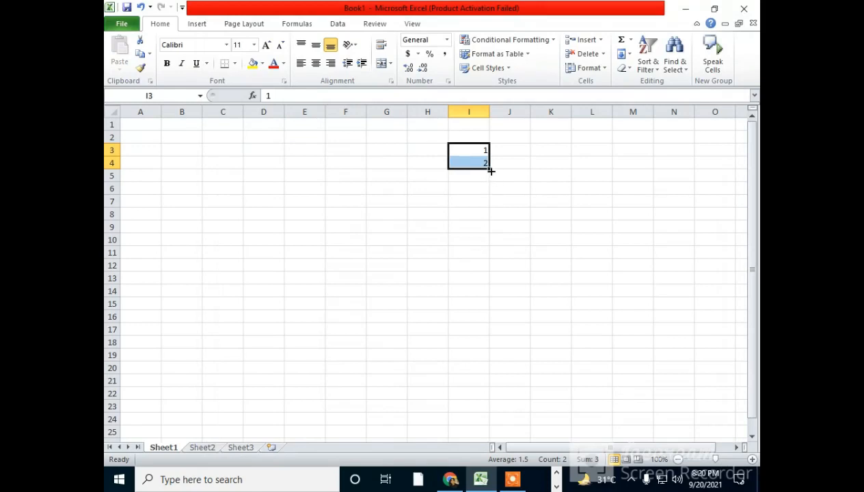
Step: Fill the series from I3:I4 down to I22 and clear the values in I4:I22
{"action": "left_click_drag", "start_coordinate": [491, 170], "coordinate": [496, 400]}
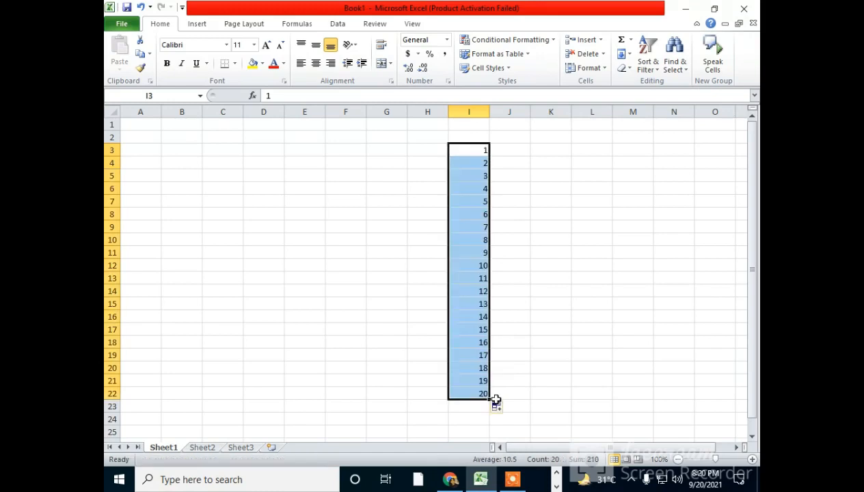
{"action": "left_click", "coordinate": [552, 304]}
{"action": "left_click_drag", "start_coordinate": [470, 162], "coordinate": [471, 392]}
{"action": "key", "text": "Delete"}
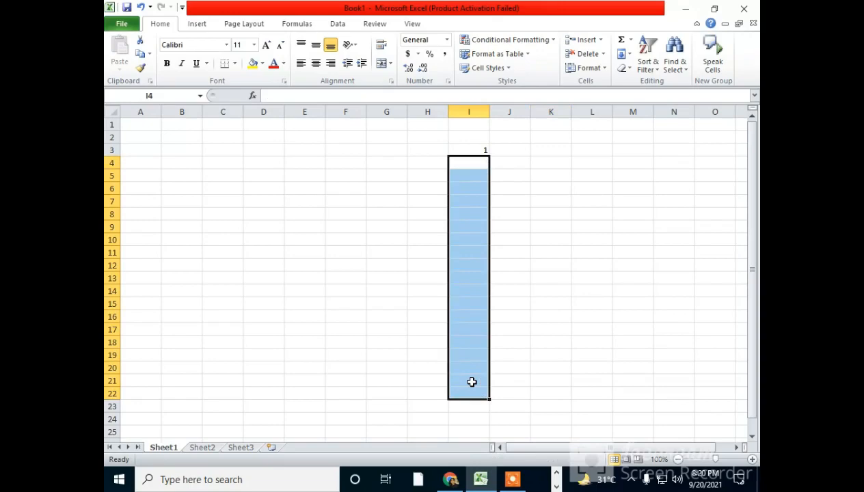
Step: Review the setting for editing directly in cells in the advanced editing options and close them without changes
{"action": "left_click", "coordinate": [133, 26]}
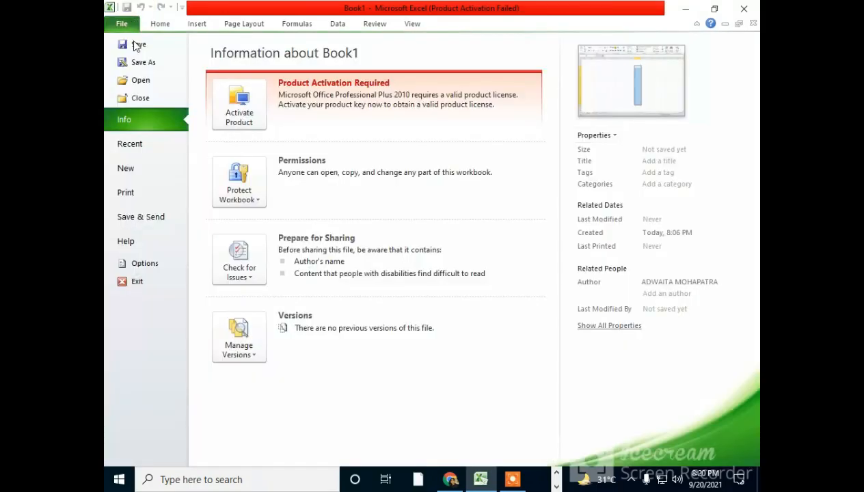
{"action": "left_click", "coordinate": [146, 264]}
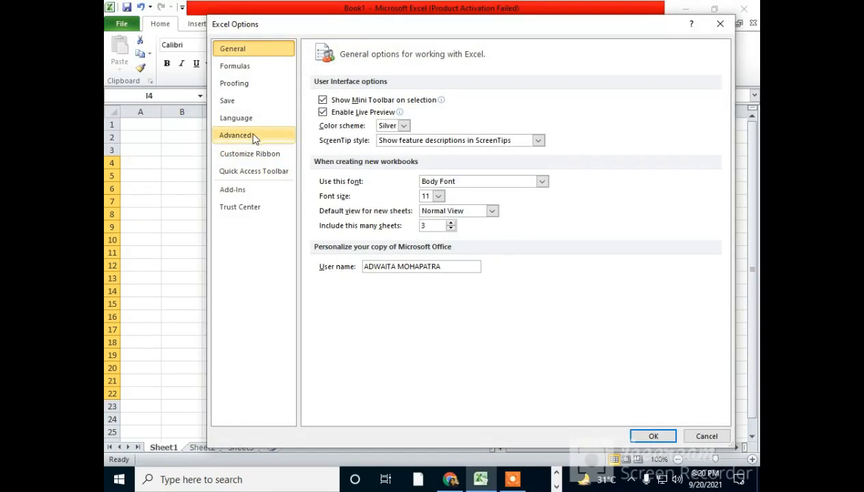
{"action": "left_click", "coordinate": [260, 136]}
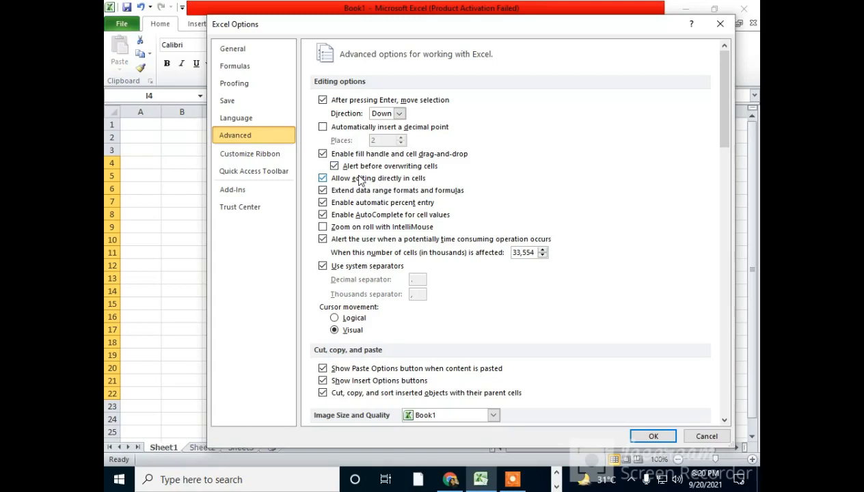
{"action": "left_click", "coordinate": [704, 435]}
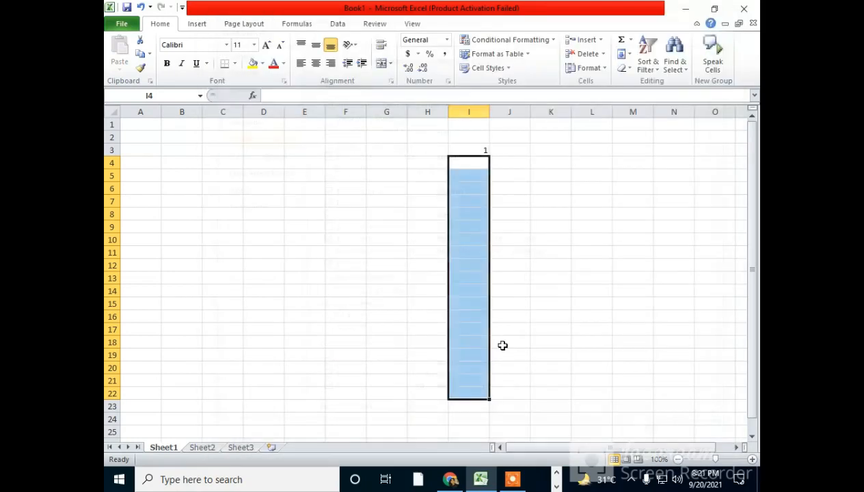
Step: Apply a Thick Box Border around the range B3:D10
{"action": "left_click", "coordinate": [293, 179]}
{"action": "left_click_drag", "start_coordinate": [181, 150], "coordinate": [277, 242]}
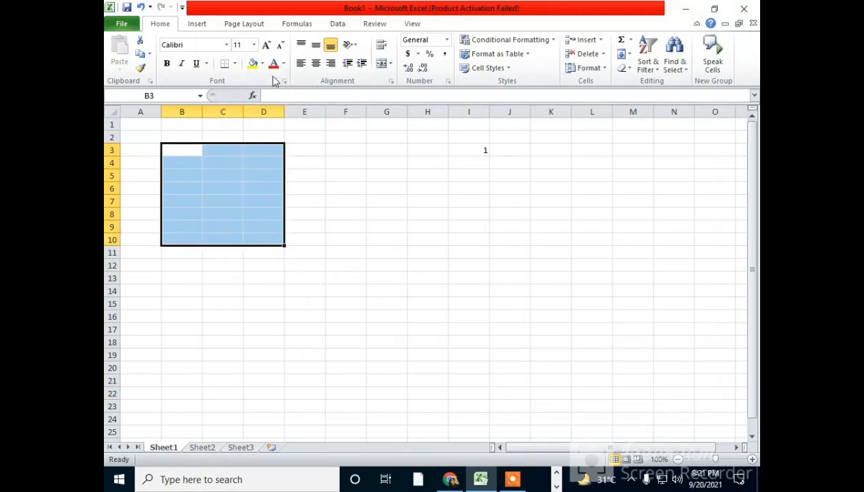
{"action": "left_click", "coordinate": [236, 65]}
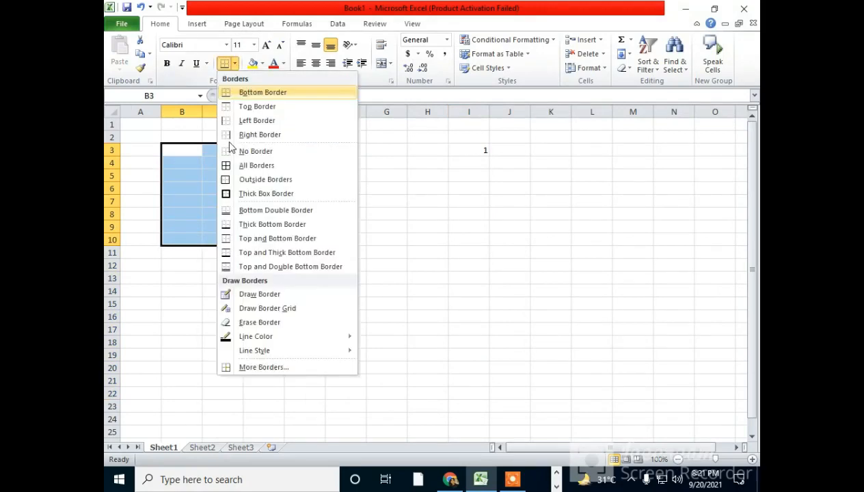
{"action": "left_click", "coordinate": [336, 187]}
{"action": "left_click", "coordinate": [397, 186]}
Step: Apply the same Thick Box Border around the range F3:H10
{"action": "left_click_drag", "start_coordinate": [348, 151], "coordinate": [413, 241]}
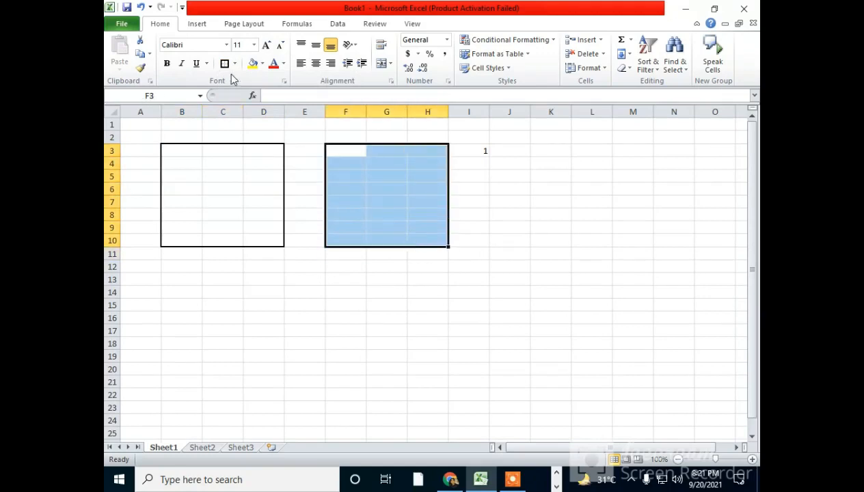
{"action": "left_click", "coordinate": [568, 267]}
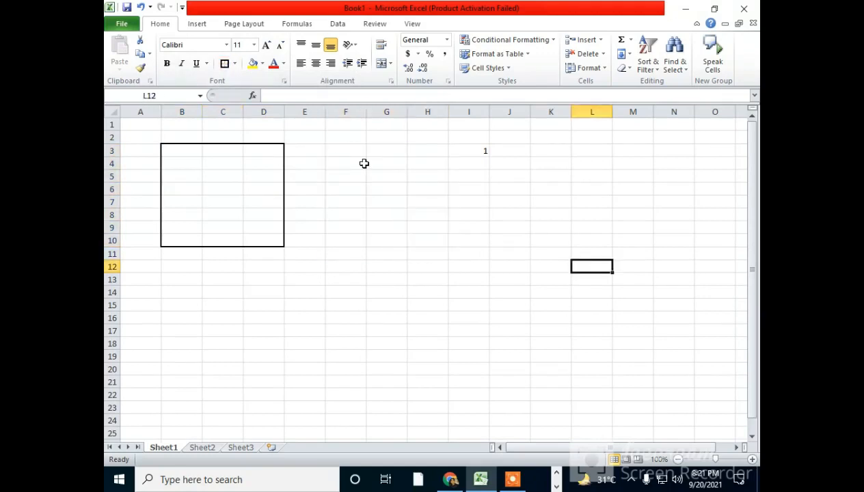
{"action": "left_click_drag", "start_coordinate": [348, 164], "coordinate": [400, 176]}
{"action": "left_click_drag", "start_coordinate": [336, 151], "coordinate": [419, 239]}
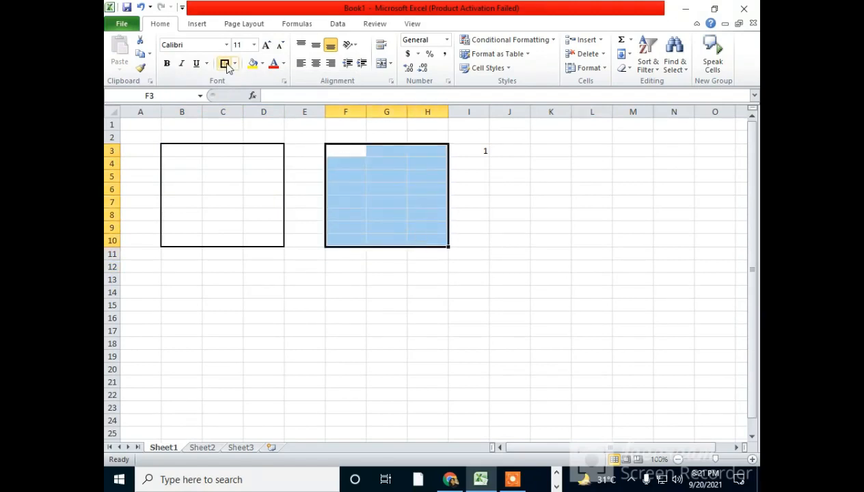
{"action": "left_click", "coordinate": [226, 65]}
{"action": "left_click", "coordinate": [467, 268]}
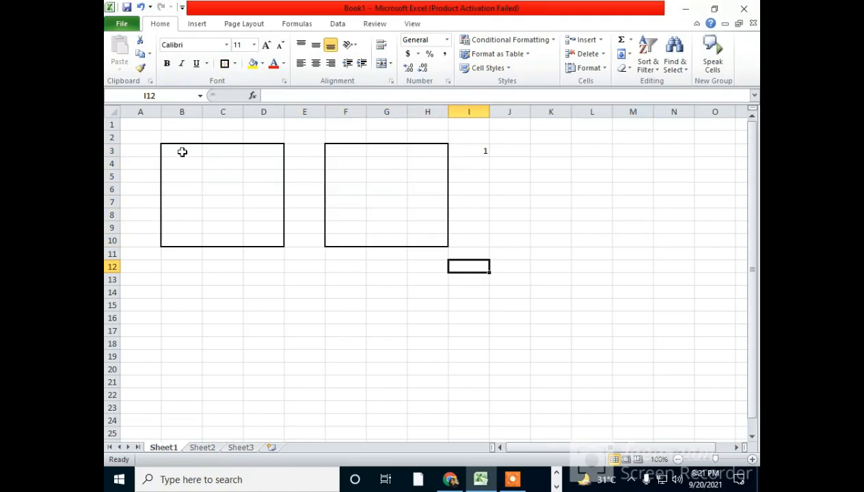
Step: Examine the bordered ranges B3:D10 and F3:H10 and the gap in column E by selecting cells within and across them
{"action": "left_click_drag", "start_coordinate": [179, 150], "coordinate": [178, 218]}
{"action": "left_click_drag", "start_coordinate": [264, 163], "coordinate": [270, 226]}
{"action": "left_click", "coordinate": [424, 176]}
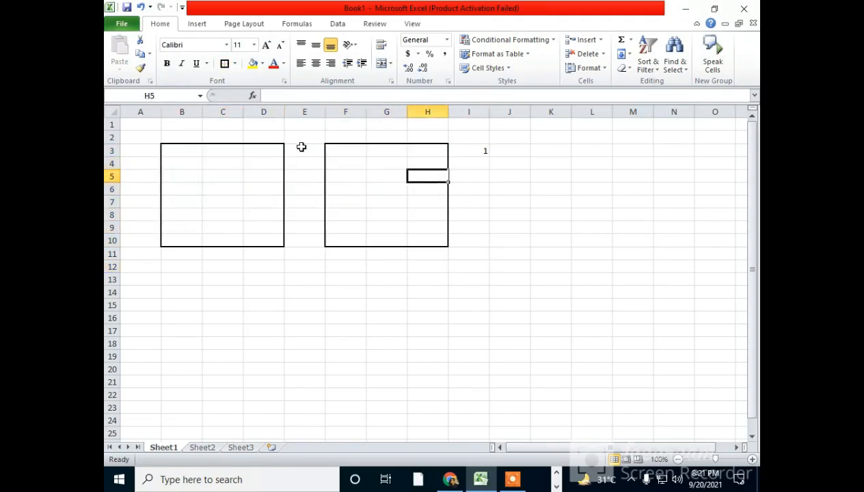
{"action": "left_click_drag", "start_coordinate": [303, 145], "coordinate": [289, 253]}
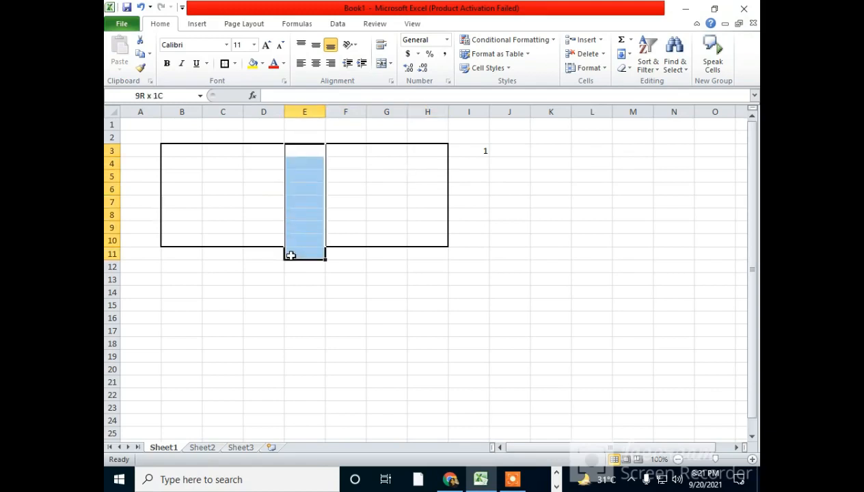
{"action": "left_click", "coordinate": [363, 303]}
{"action": "left_click_drag", "start_coordinate": [180, 151], "coordinate": [251, 241]}
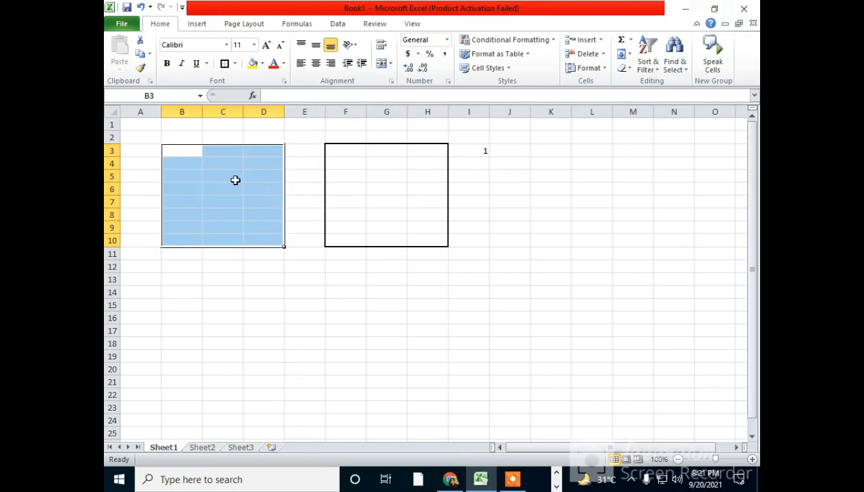
{"action": "left_click", "coordinate": [296, 150]}
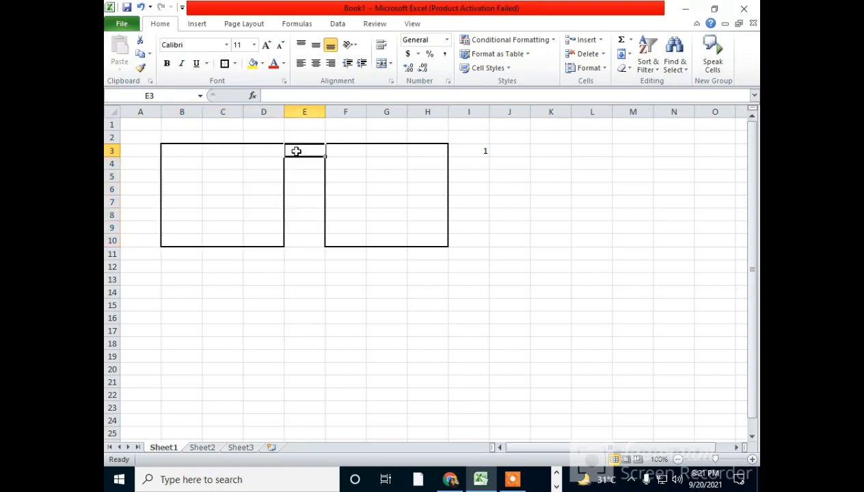
{"action": "left_click", "coordinate": [182, 146]}
{"action": "left_click", "coordinate": [261, 149]}
{"action": "left_click_drag", "start_coordinate": [187, 151], "coordinate": [278, 151]}
{"action": "left_click", "coordinate": [300, 152]}
{"action": "left_click_drag", "start_coordinate": [164, 149], "coordinate": [331, 155]}
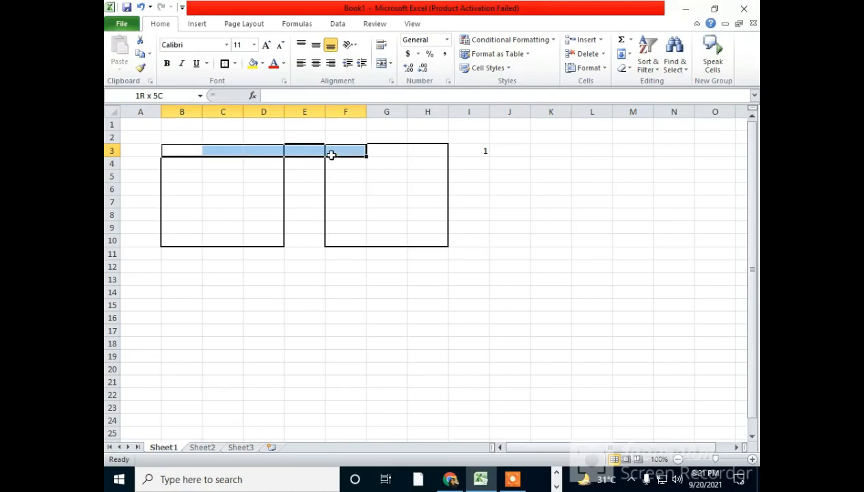
{"action": "left_click_drag", "start_coordinate": [331, 155], "coordinate": [413, 242]}
{"action": "left_click", "coordinate": [341, 152]}
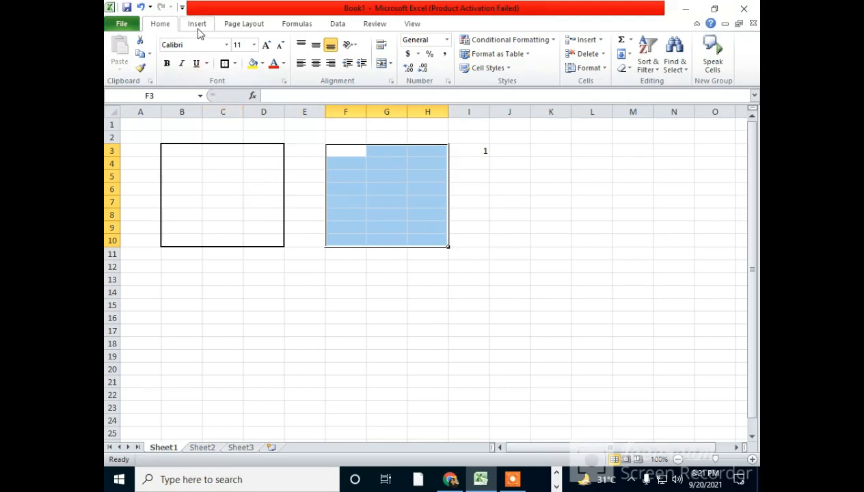
Step: Reopen the advanced editing options, read through the editing settings, and return to the worksheet
{"action": "left_click", "coordinate": [116, 27]}
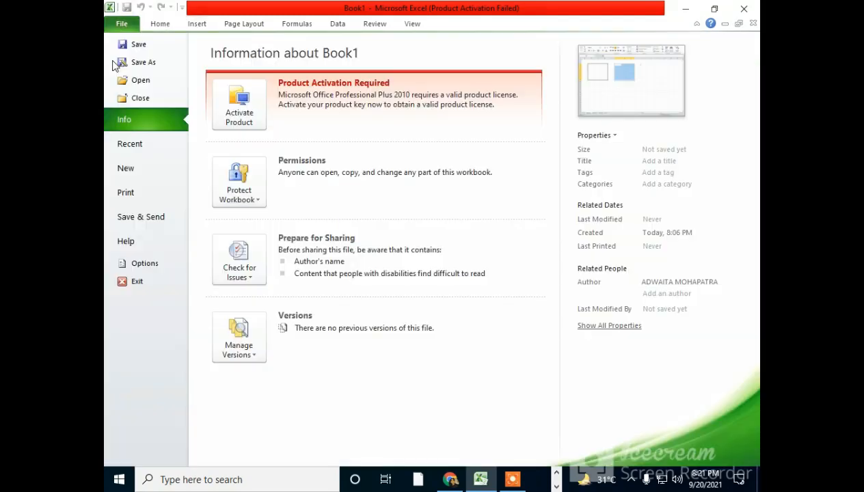
{"action": "left_click", "coordinate": [144, 264]}
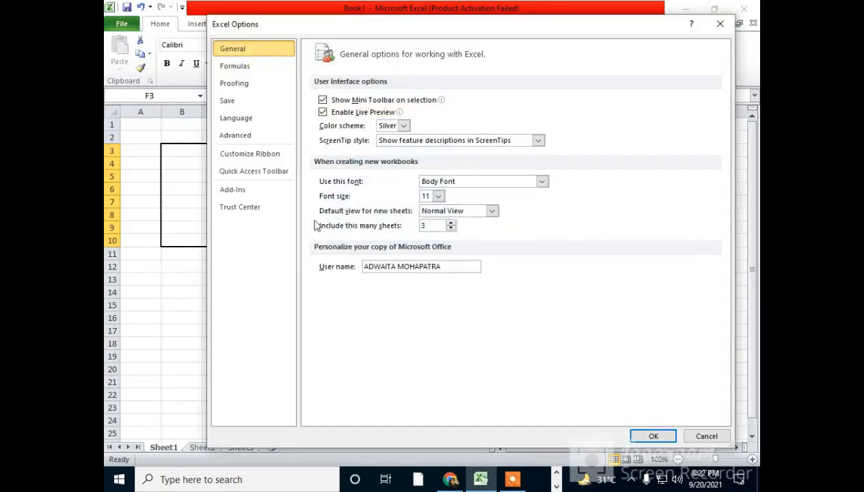
{"action": "left_click", "coordinate": [239, 136]}
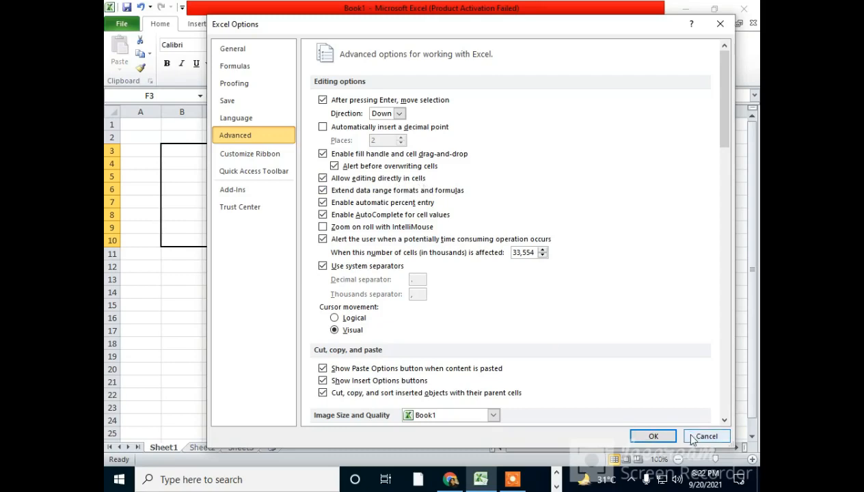
{"action": "left_click", "coordinate": [650, 435]}
{"action": "left_click", "coordinate": [427, 305]}
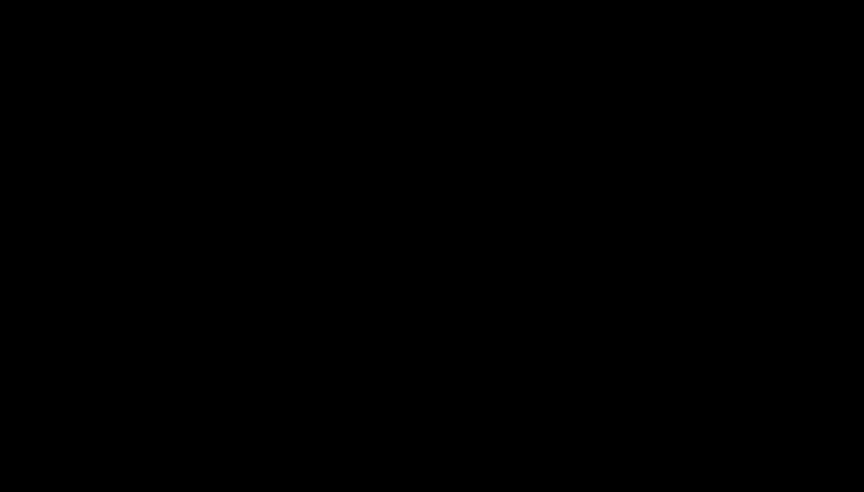
Step: Enter "My name is" followed by a person's first name in D5 and autofit column D to the text
{"action": "left_click", "coordinate": [248, 175]}
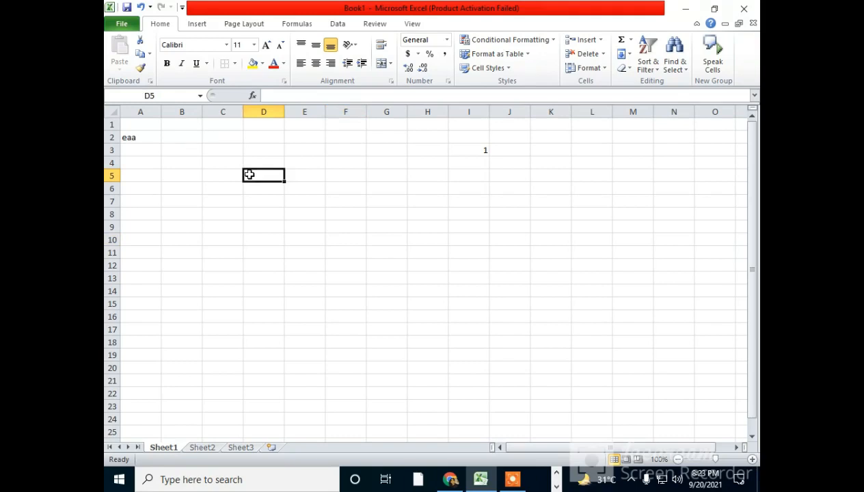
{"action": "type", "text": "My name is "}
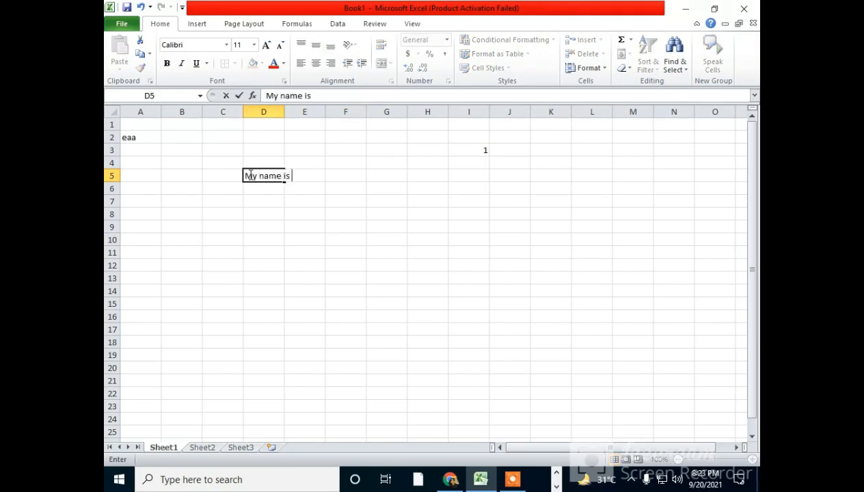
{"action": "type", "text": "Akash"}
{"action": "key", "text": "Return"}
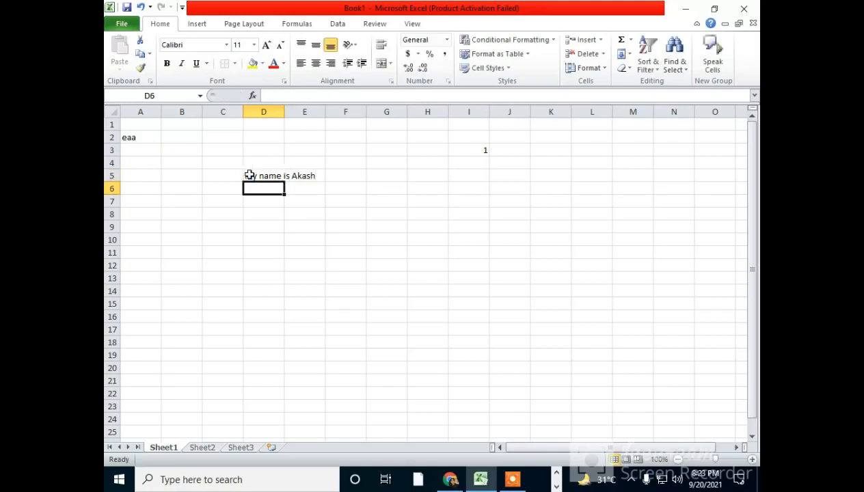
{"action": "left_click", "coordinate": [250, 175]}
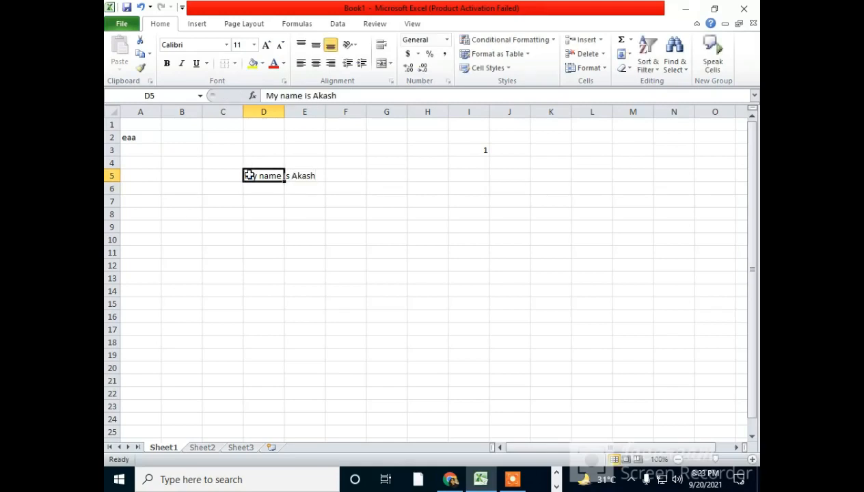
{"action": "double_click", "coordinate": [284, 105]}
{"action": "left_click", "coordinate": [331, 236]}
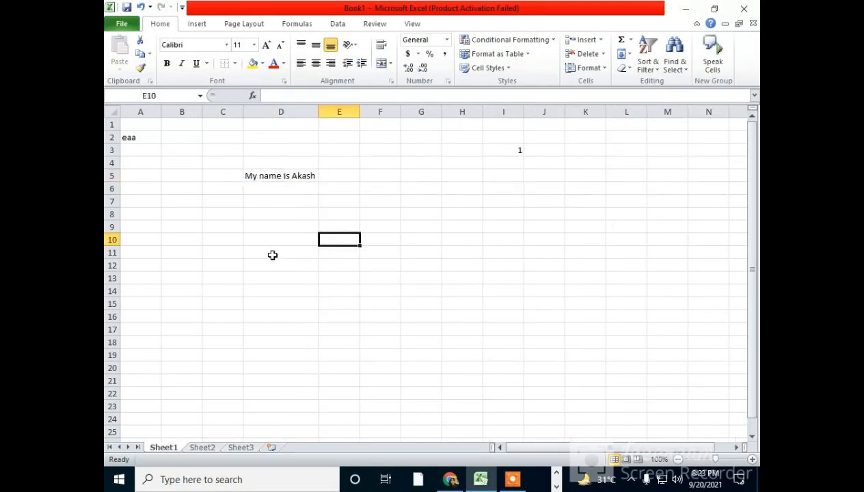
Step: Edit D5 directly in the cell, replacing the first name after "My name is" with a different one
{"action": "left_click", "coordinate": [288, 176]}
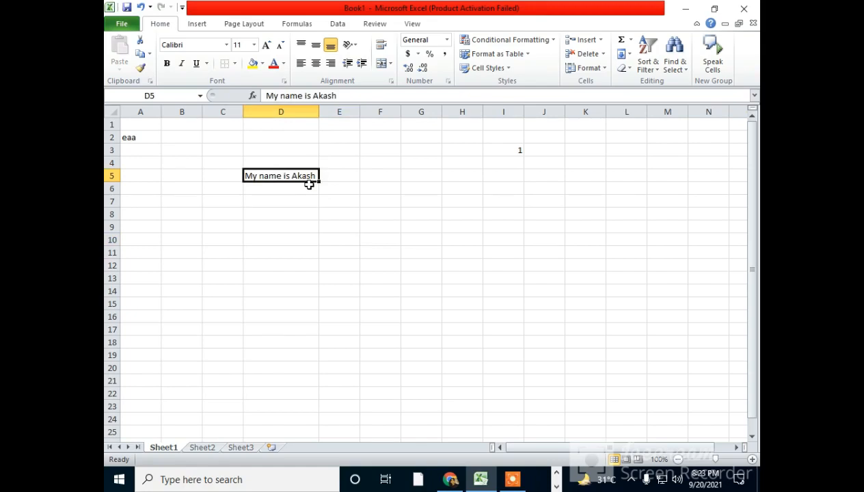
{"action": "key", "text": "F2"}
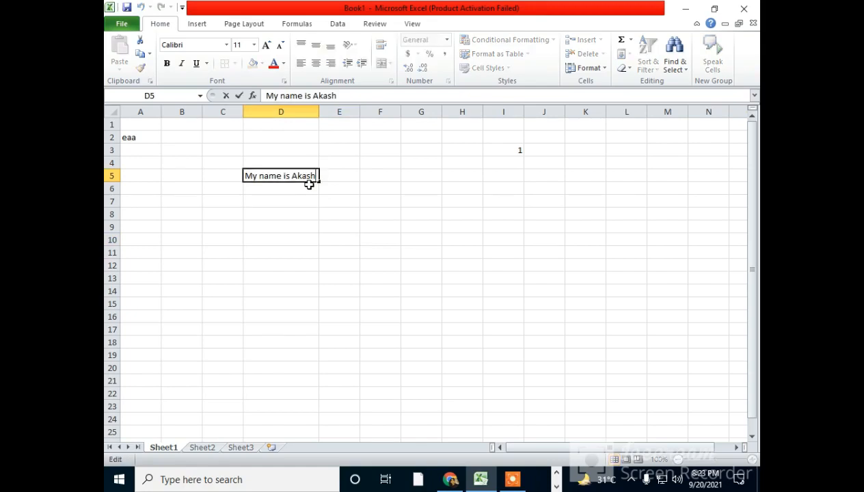
{"action": "key", "text": "BackSpace"}
{"action": "key", "text": "BackSpace"}
{"action": "key", "text": "BackSpace"}
{"action": "key", "text": "BackSpace"}
{"action": "key", "text": "BackSpace"}
{"action": "type", "text": "kunal"}
{"action": "key", "text": "Return"}
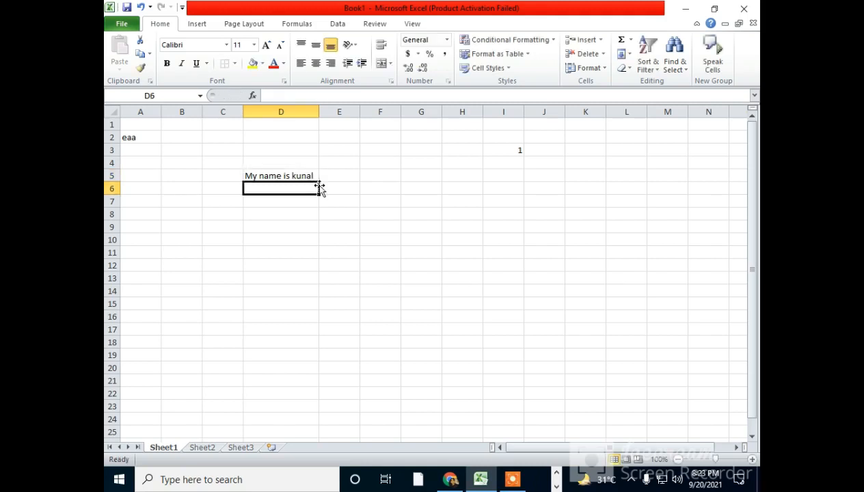
Step: Disable "Allow editing directly in cells" in the advanced editing options and apply the change
{"action": "left_click", "coordinate": [125, 26]}
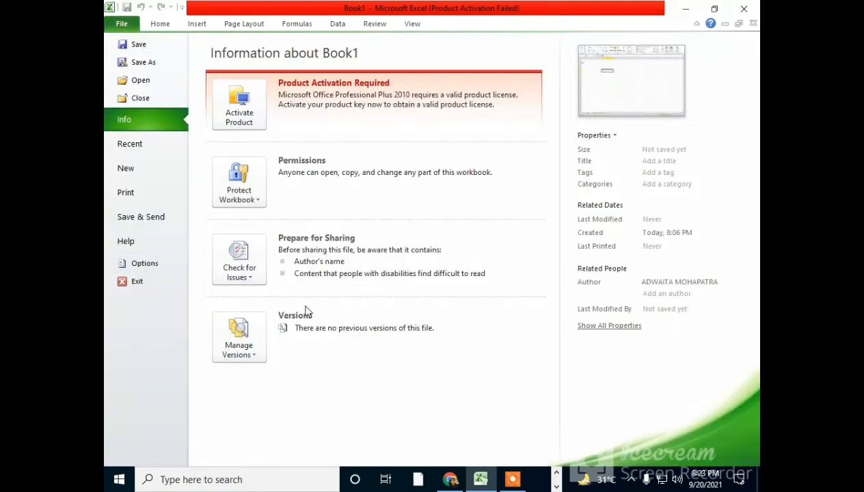
{"action": "left_click", "coordinate": [161, 264]}
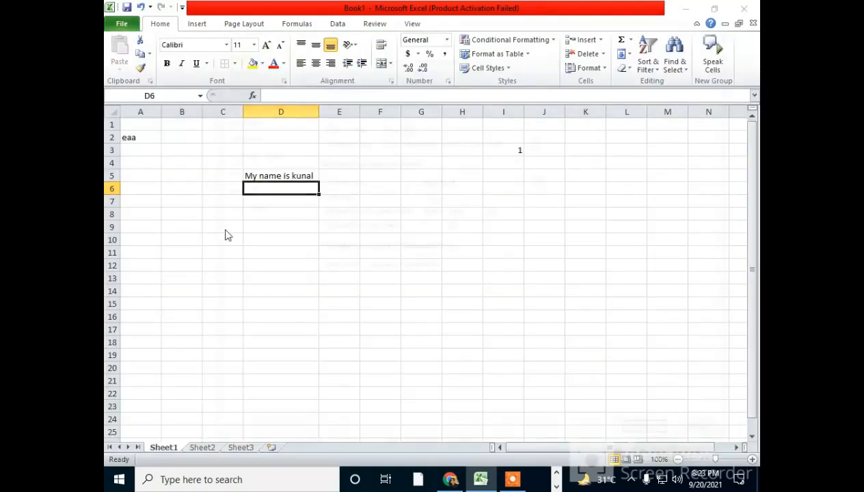
{"action": "left_click", "coordinate": [257, 136]}
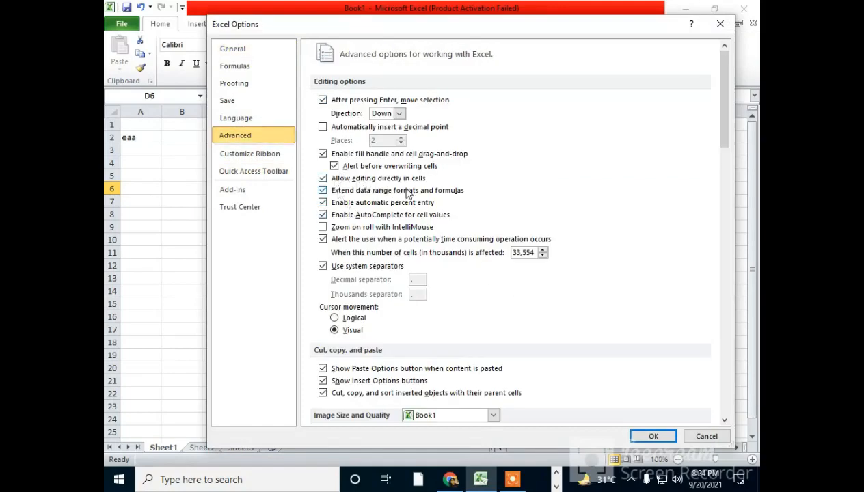
{"action": "left_click", "coordinate": [322, 178]}
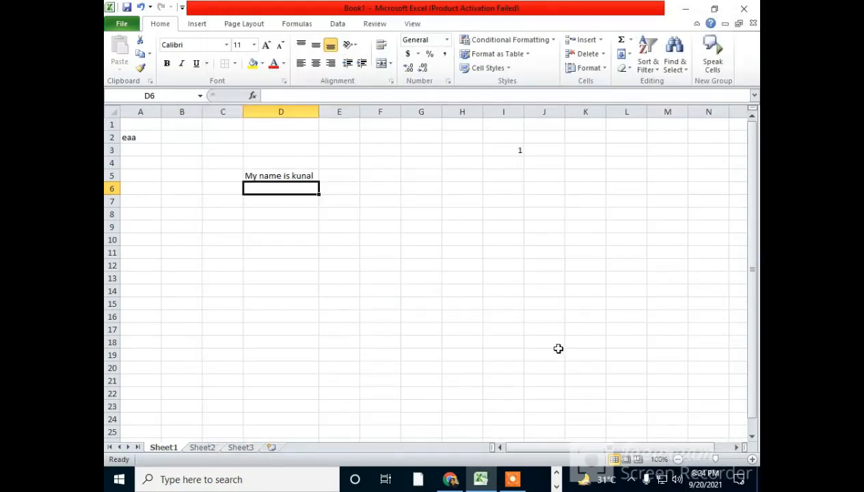
{"action": "left_click_drag", "start_coordinate": [557, 351], "coordinate": [553, 344]}
Step: Test editing D5 with in-cell editing disabled, selecting its whole text in the formula bar without changing it
{"action": "left_click", "coordinate": [289, 175]}
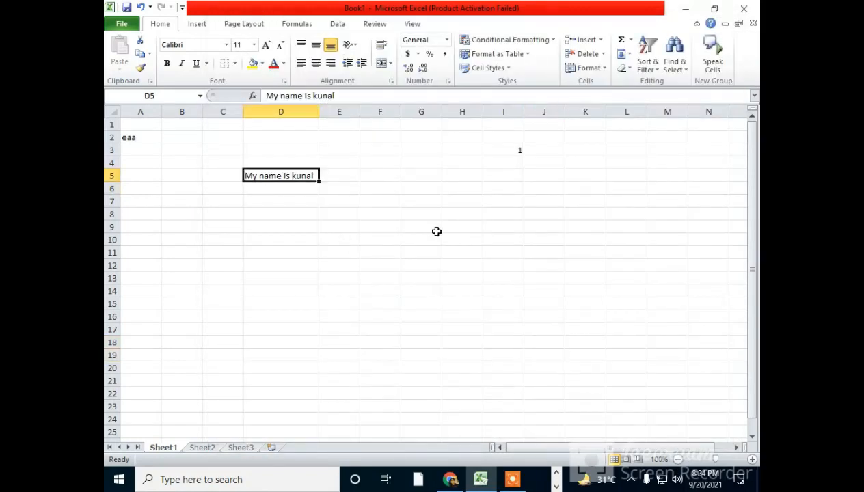
{"action": "key", "text": "F2"}
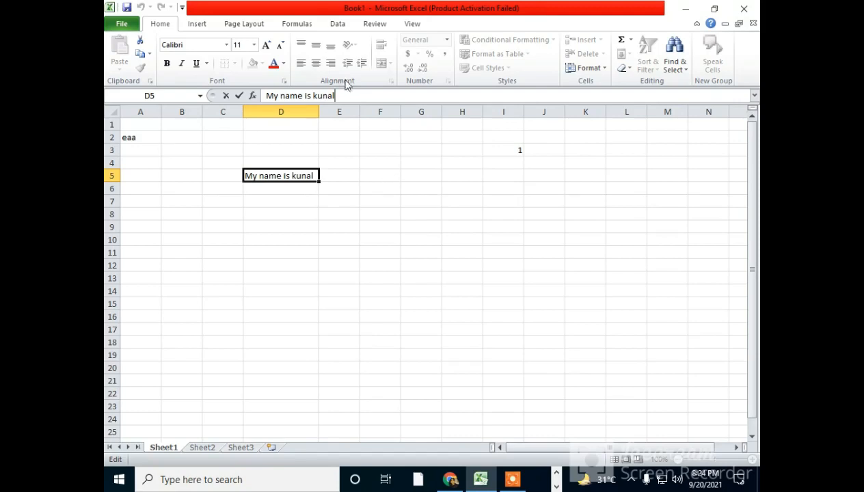
{"action": "left_click_drag", "start_coordinate": [348, 96], "coordinate": [268, 97]}
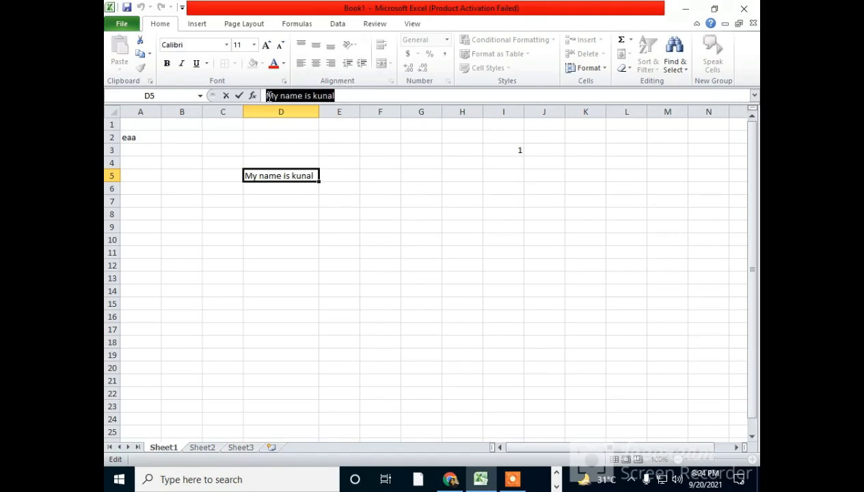
{"action": "left_click", "coordinate": [352, 111]}
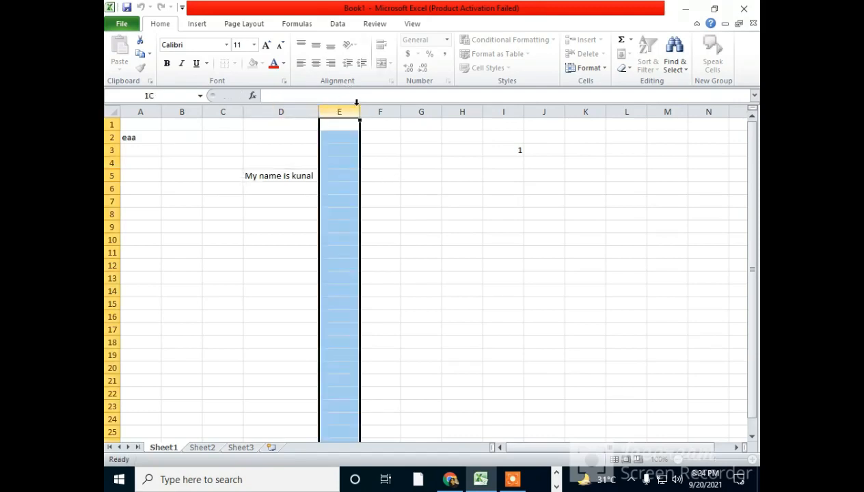
{"action": "left_click", "coordinate": [384, 226]}
{"action": "left_click", "coordinate": [303, 175]}
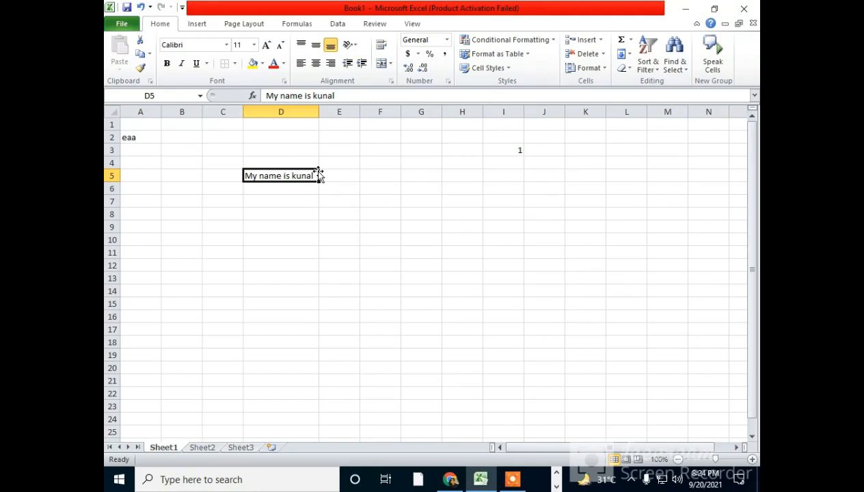
{"action": "key", "text": "F2"}
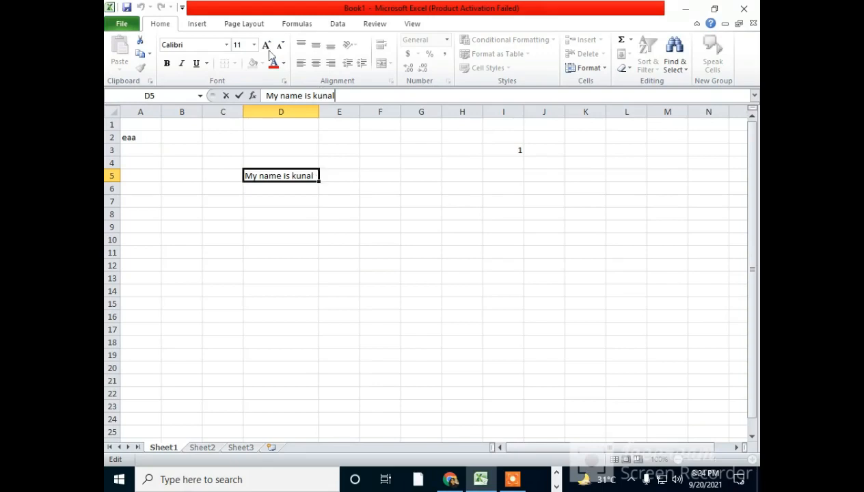
Step: Enable "Allow editing directly in cells" in the advanced editing options and apply the change
{"action": "left_click", "coordinate": [128, 26]}
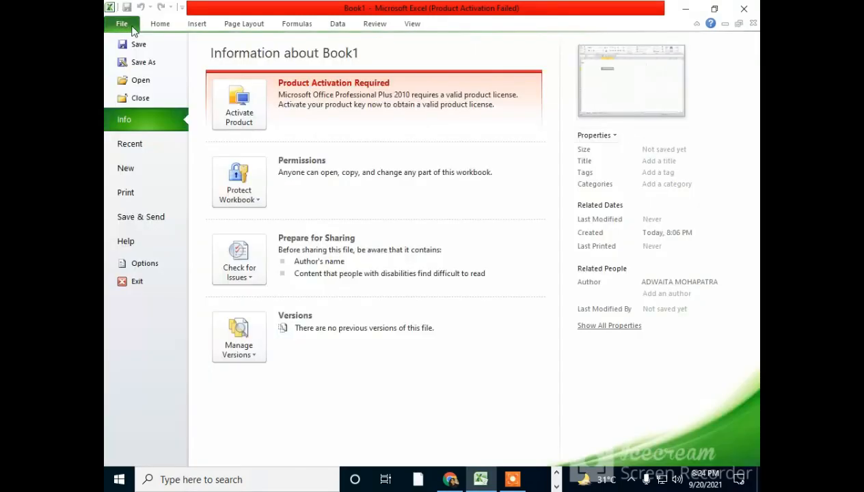
{"action": "left_click", "coordinate": [140, 264]}
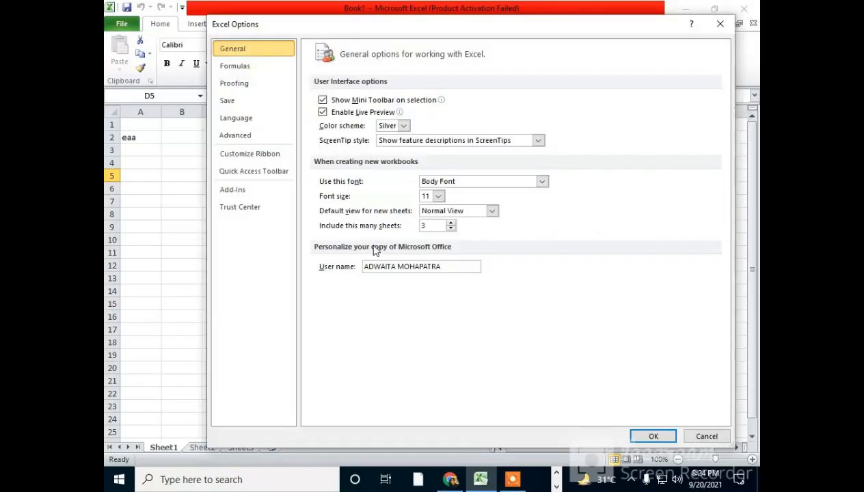
{"action": "left_click", "coordinate": [255, 140]}
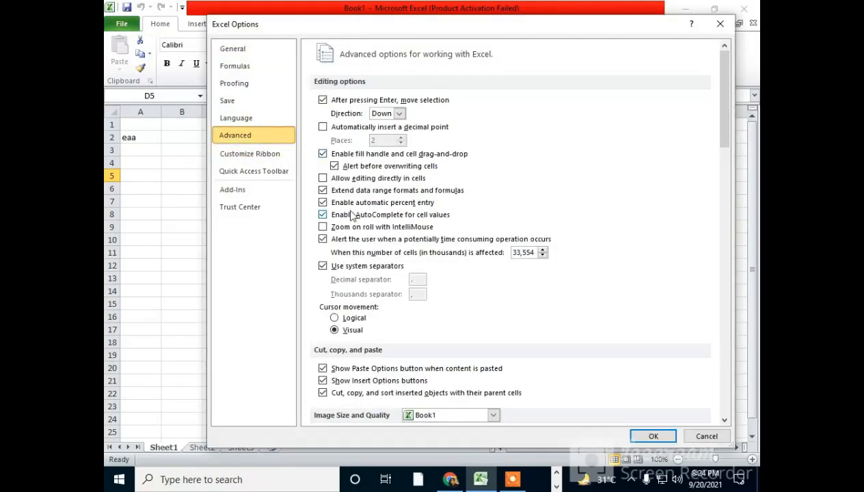
{"action": "left_click", "coordinate": [323, 178]}
{"action": "left_click", "coordinate": [650, 437]}
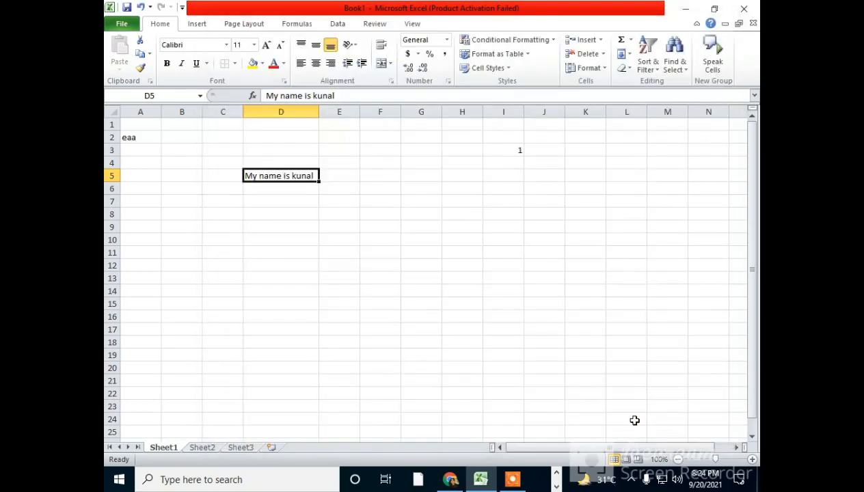
Step: Fill the text in D5 down through D14
{"action": "left_click", "coordinate": [236, 211]}
{"action": "left_click_drag", "start_coordinate": [266, 179], "coordinate": [269, 288]}
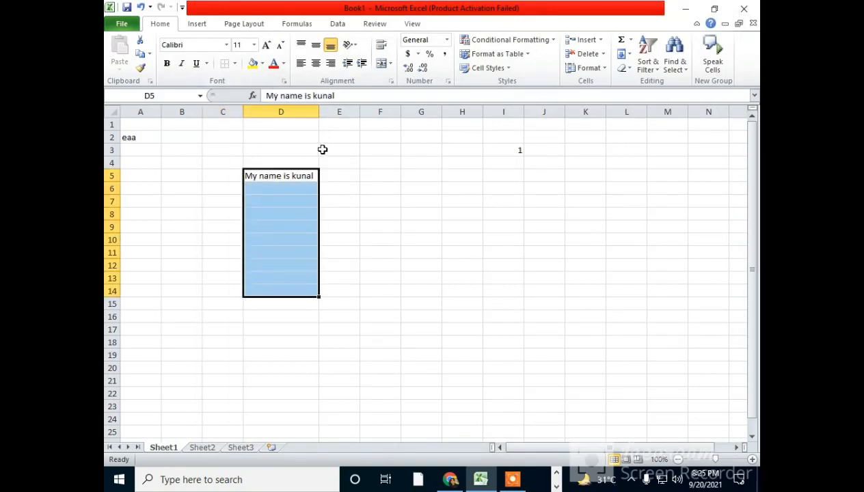
{"action": "key", "text": "ctrl+d"}
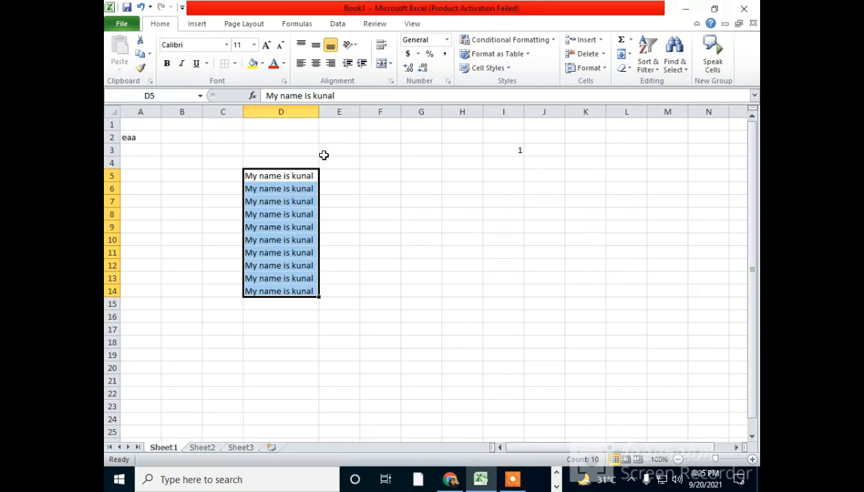
{"action": "left_click", "coordinate": [324, 156]}
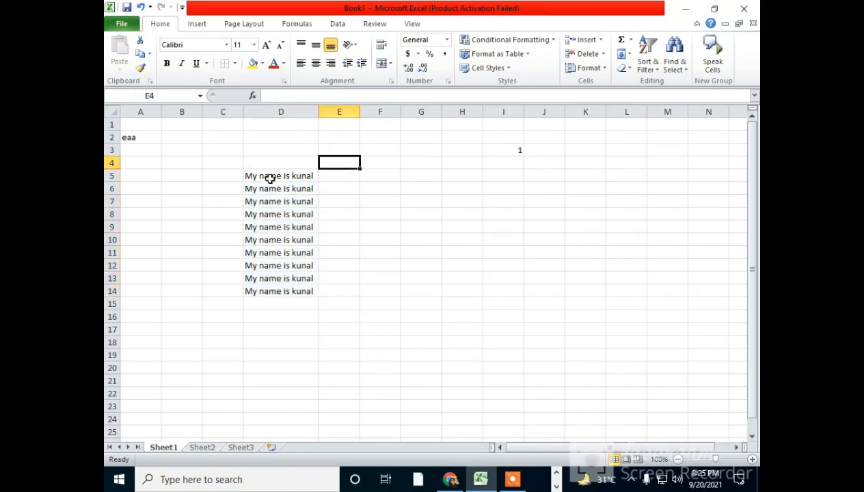
Step: Apply the red font color to the text in D5:D12
{"action": "left_click_drag", "start_coordinate": [301, 190], "coordinate": [299, 237]}
{"action": "left_click_drag", "start_coordinate": [304, 176], "coordinate": [295, 265]}
{"action": "left_click", "coordinate": [273, 63]}
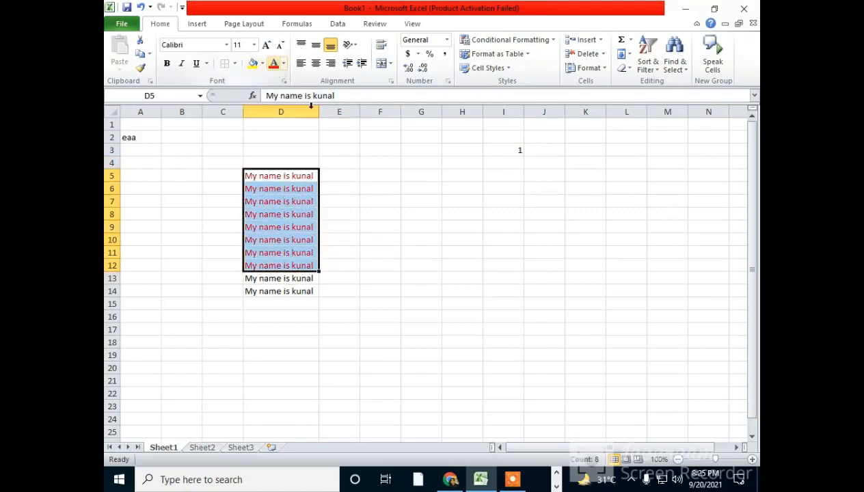
{"action": "left_click", "coordinate": [410, 239]}
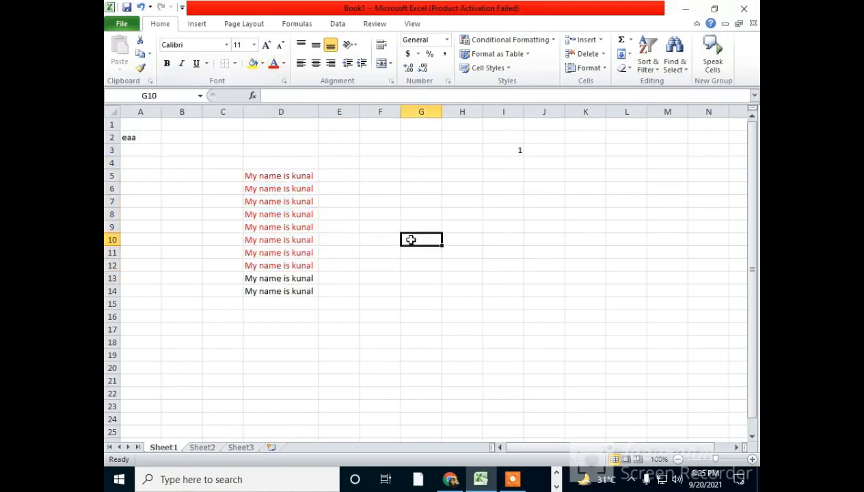
{"action": "left_click", "coordinate": [281, 289]}
{"action": "left_click", "coordinate": [275, 313]}
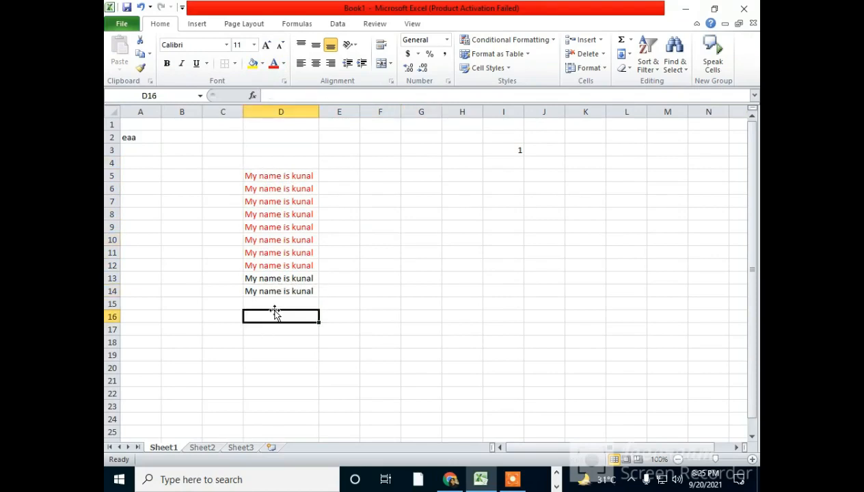
{"action": "left_click_drag", "start_coordinate": [287, 304], "coordinate": [283, 380]}
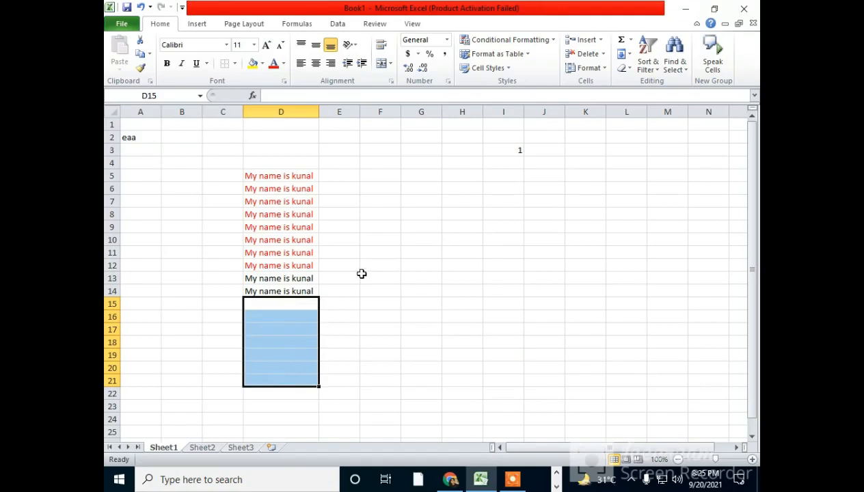
{"action": "left_click", "coordinate": [362, 275]}
{"action": "left_click", "coordinate": [288, 310]}
{"action": "left_click_drag", "start_coordinate": [288, 310], "coordinate": [289, 345]}
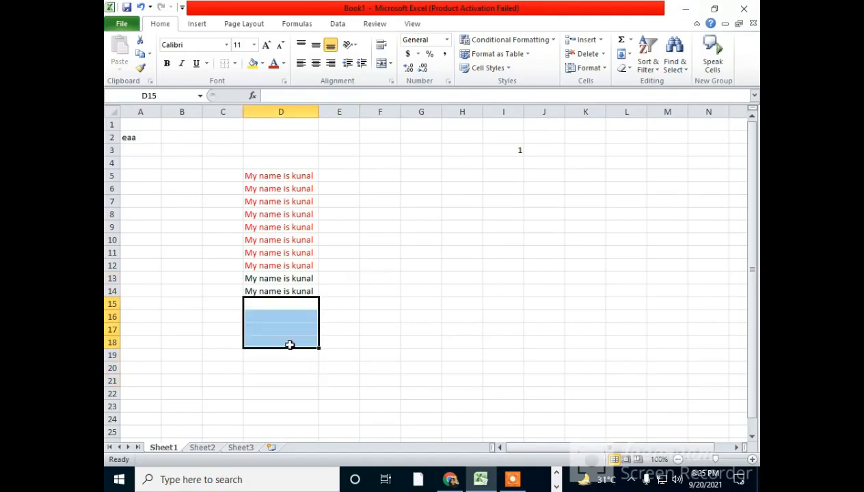
{"action": "left_click", "coordinate": [289, 345]}
{"action": "left_click", "coordinate": [329, 279]}
{"action": "left_click", "coordinate": [292, 165]}
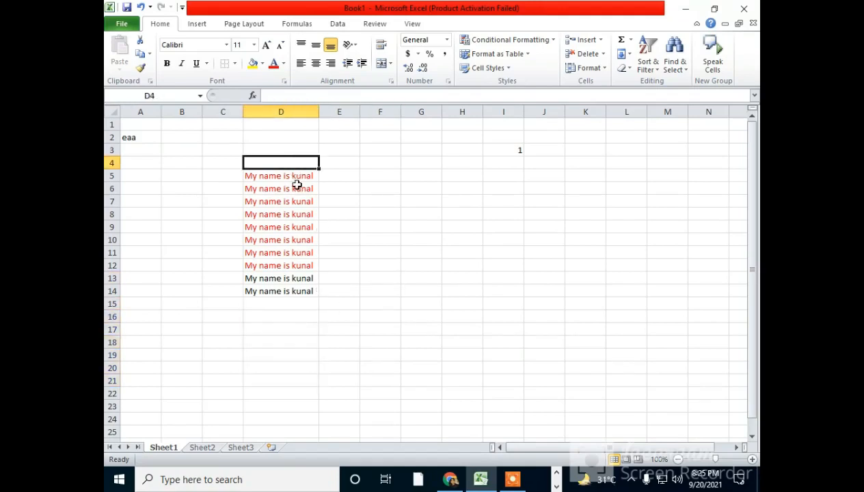
{"action": "left_click", "coordinate": [294, 184]}
{"action": "left_click", "coordinate": [275, 302]}
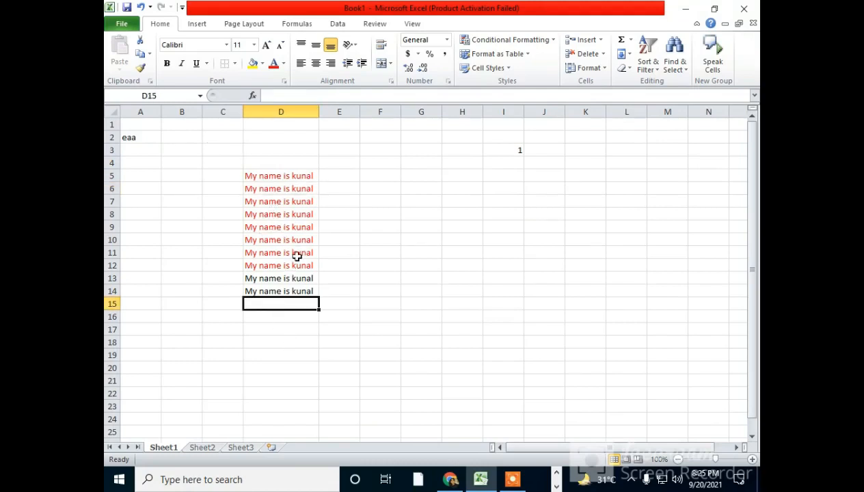
Step: Apply the red font color to the whole list in D5:D14, including its last two entries
{"action": "left_click_drag", "start_coordinate": [292, 176], "coordinate": [281, 278]}
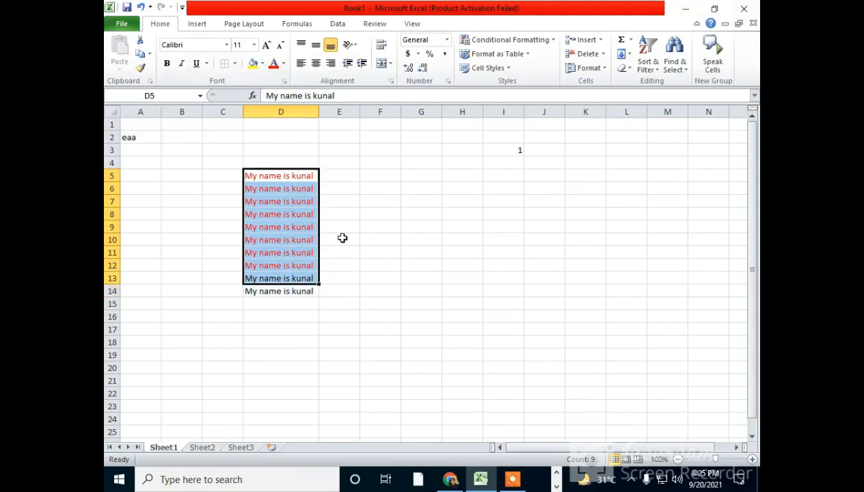
{"action": "left_click", "coordinate": [299, 175]}
{"action": "left_click_drag", "start_coordinate": [299, 174], "coordinate": [292, 291]}
{"action": "left_click", "coordinate": [272, 63]}
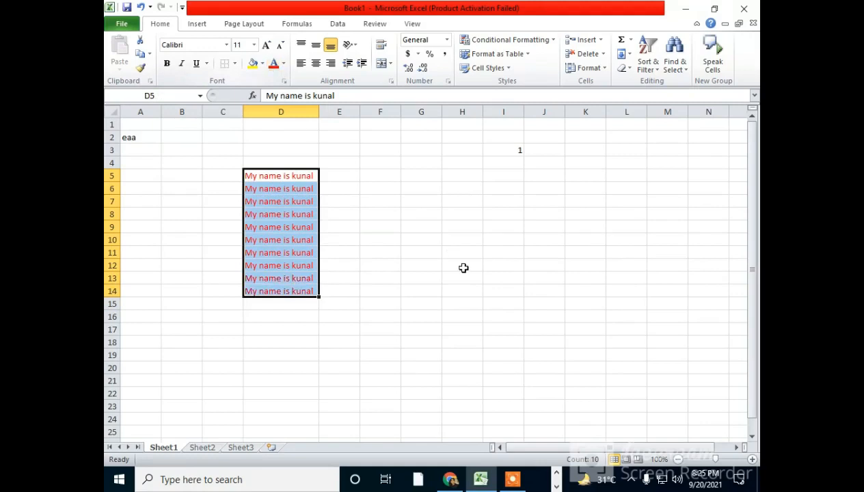
{"action": "left_click", "coordinate": [463, 266]}
Step: Enter "he is a boy" in D15 directly beneath the red list and compare its formatting with the cells above
{"action": "left_click", "coordinate": [297, 305]}
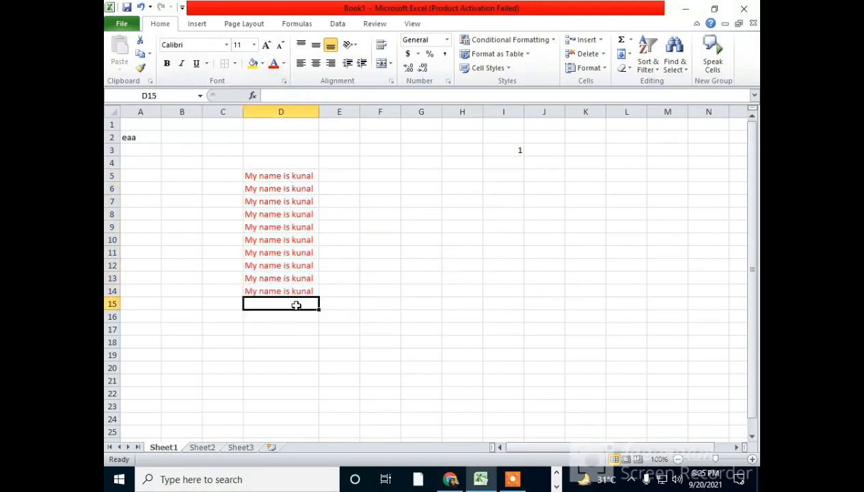
{"action": "type", "text": "he is a"}
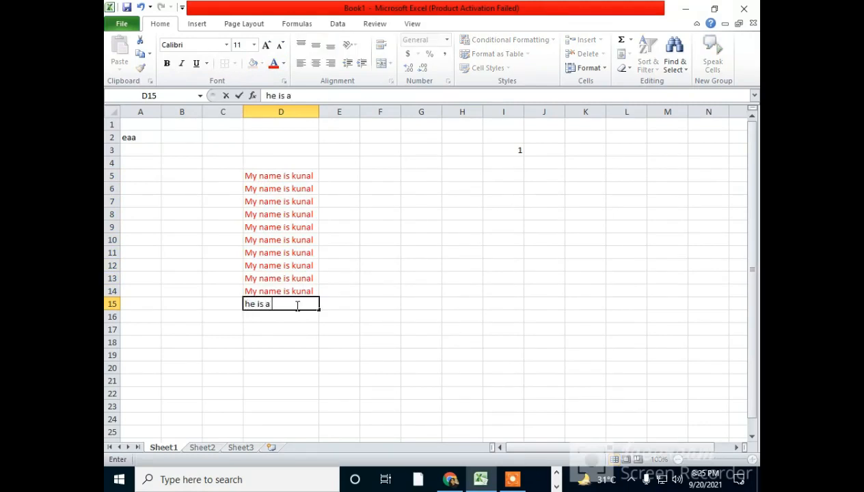
{"action": "type", "text": " boy"}
{"action": "key", "text": "Return"}
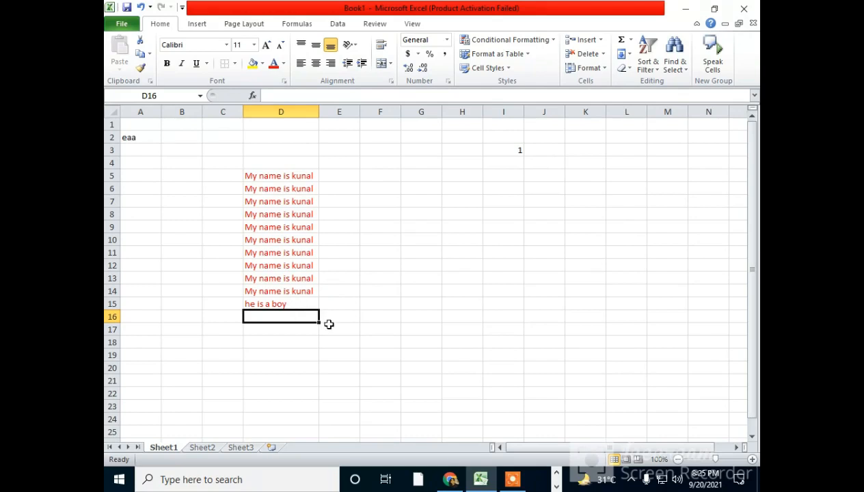
{"action": "left_click_drag", "start_coordinate": [295, 176], "coordinate": [296, 286]}
{"action": "left_click", "coordinate": [296, 327]}
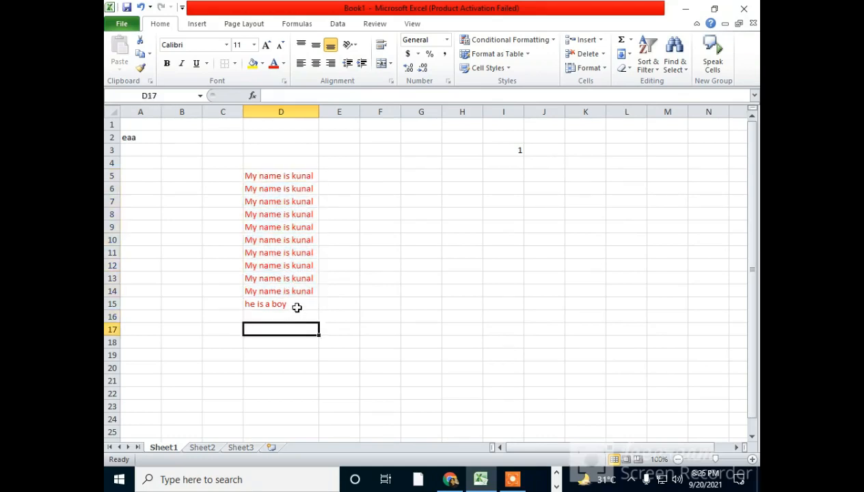
{"action": "left_click", "coordinate": [297, 306]}
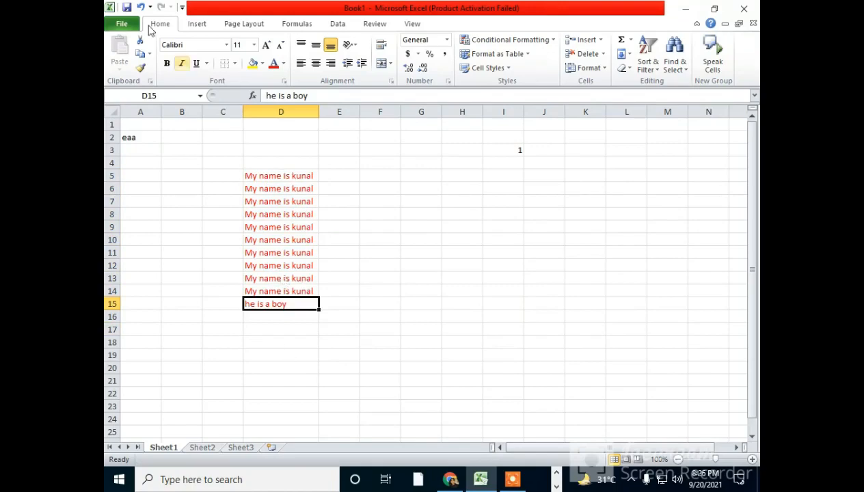
Step: Reopen the advanced editing options, review the range-format extension and automatic percent entry settings, and return to the worksheet
{"action": "left_click", "coordinate": [123, 25]}
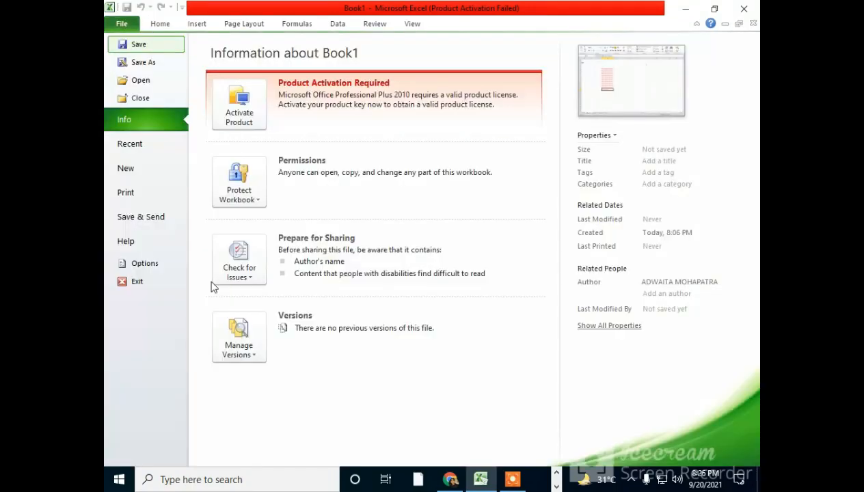
{"action": "left_click", "coordinate": [145, 265]}
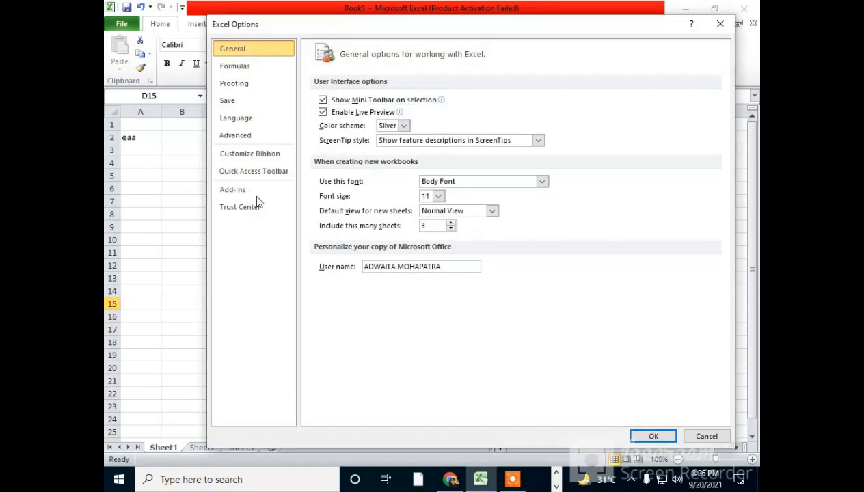
{"action": "left_click", "coordinate": [243, 138]}
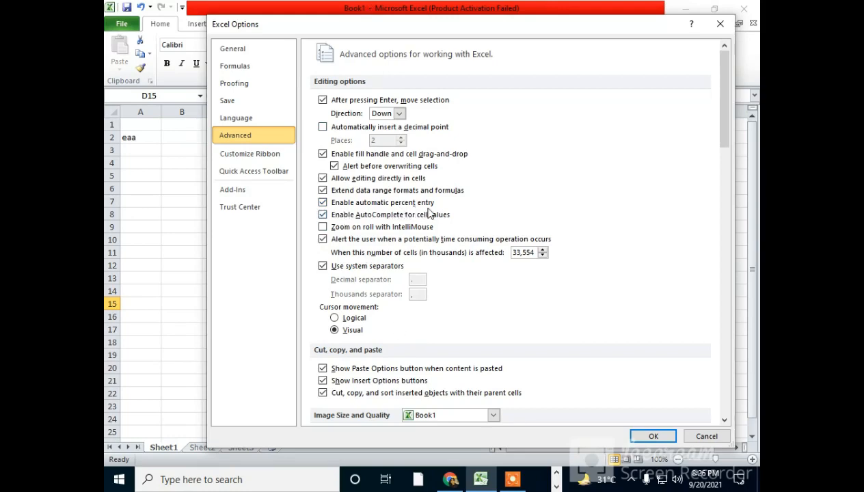
{"action": "left_click", "coordinate": [665, 439]}
Step: Clear the contents of B4:D19, removing the list of sample sentences
{"action": "left_click", "coordinate": [558, 359]}
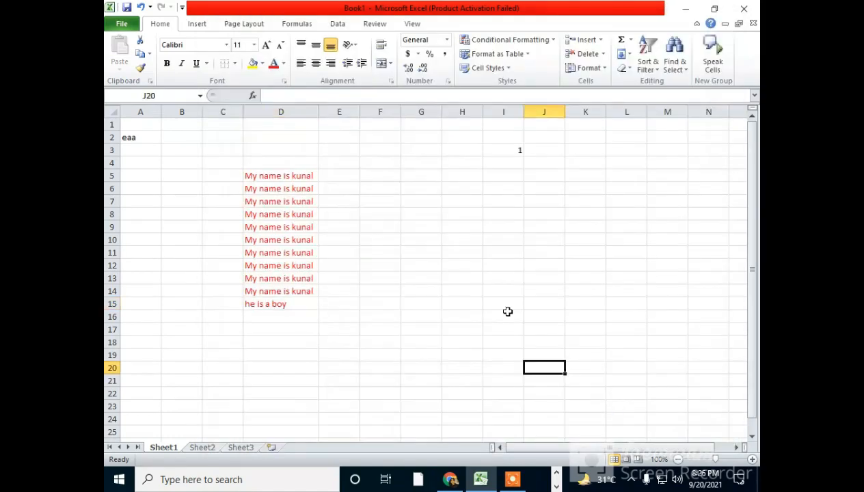
{"action": "left_click_drag", "start_coordinate": [181, 163], "coordinate": [315, 353]}
{"action": "key", "text": "Delete"}
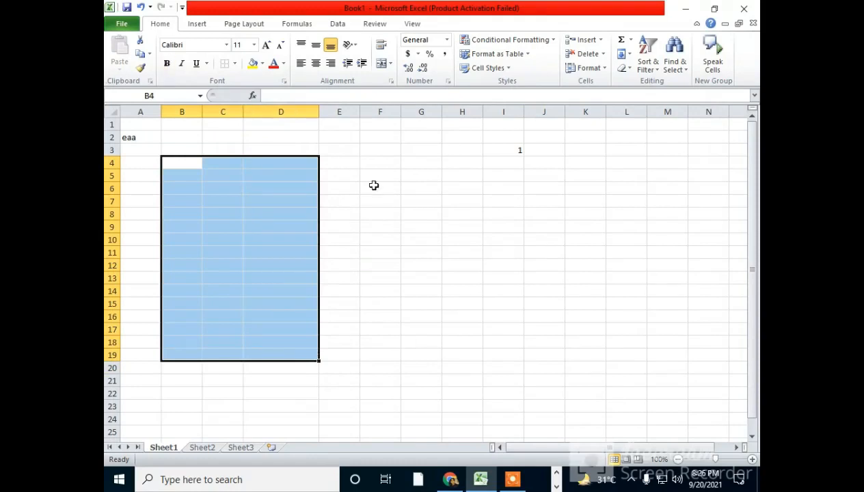
Step: Apply the percentage number format to E4:H15 and enter 12 in F5
{"action": "left_click_drag", "start_coordinate": [354, 166], "coordinate": [463, 306]}
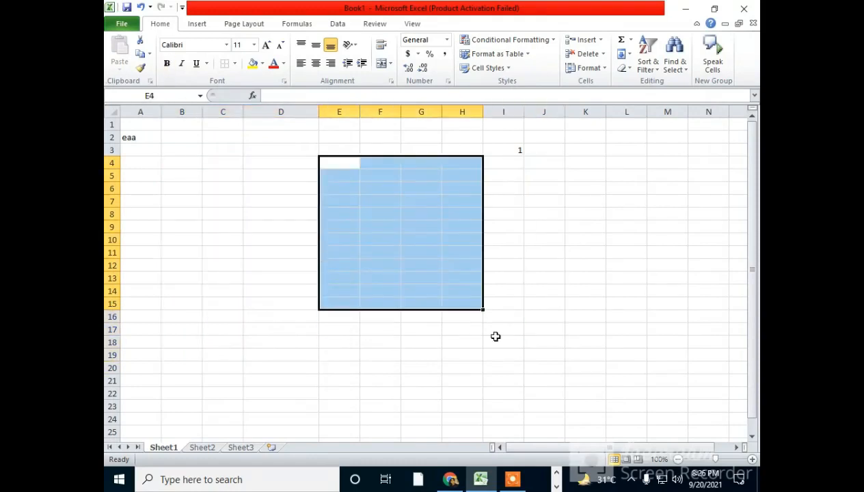
{"action": "left_click", "coordinate": [429, 54]}
{"action": "left_click", "coordinate": [592, 217]}
{"action": "left_click", "coordinate": [361, 176]}
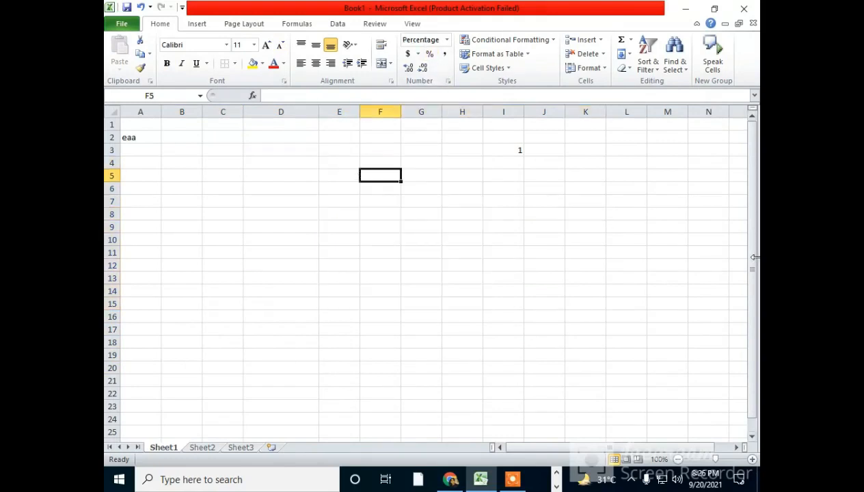
{"action": "type", "text": "12"}
{"action": "key", "text": "Return"}
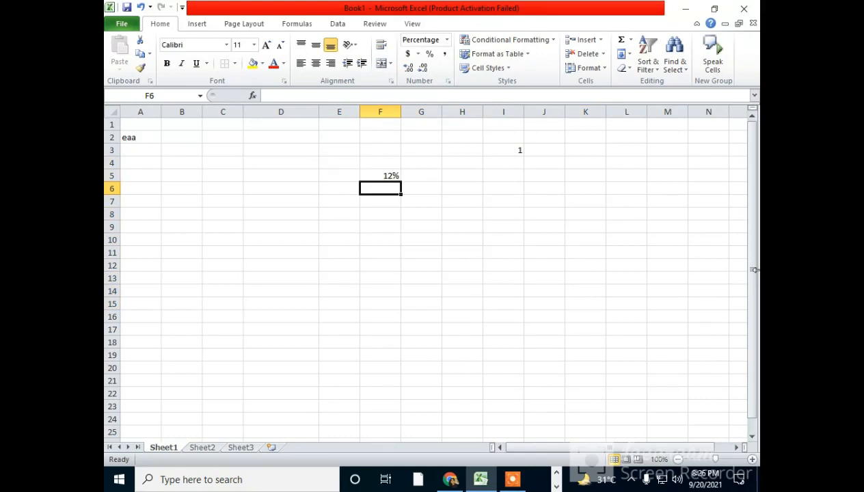
Step: Enter 36 in cell G6 of the percentage-formatted range
{"action": "key", "text": "Right"}
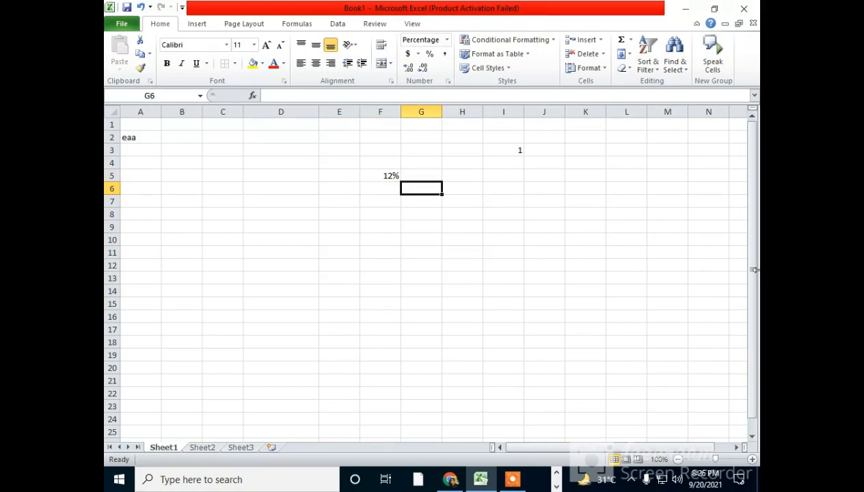
{"action": "type", "text": "36"}
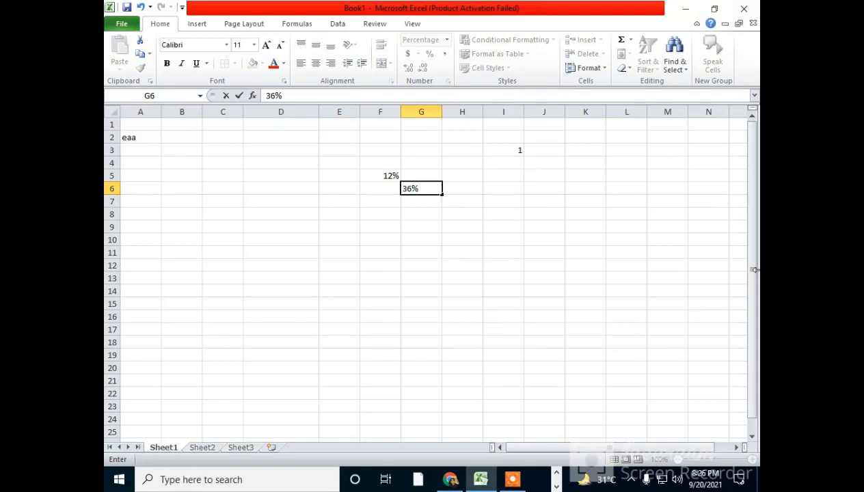
{"action": "key", "text": "Return"}
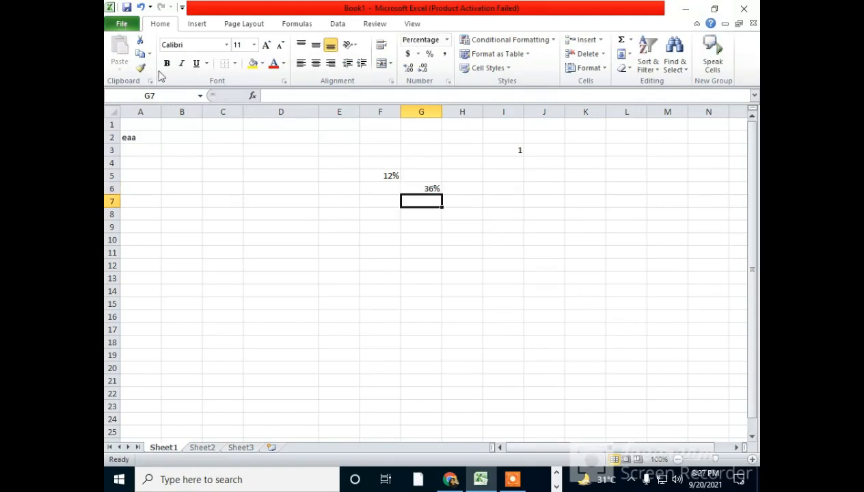
Step: Turn off automatic percent entry in the advanced editing options and return to the worksheet
{"action": "left_click", "coordinate": [121, 24]}
{"action": "left_click", "coordinate": [160, 264]}
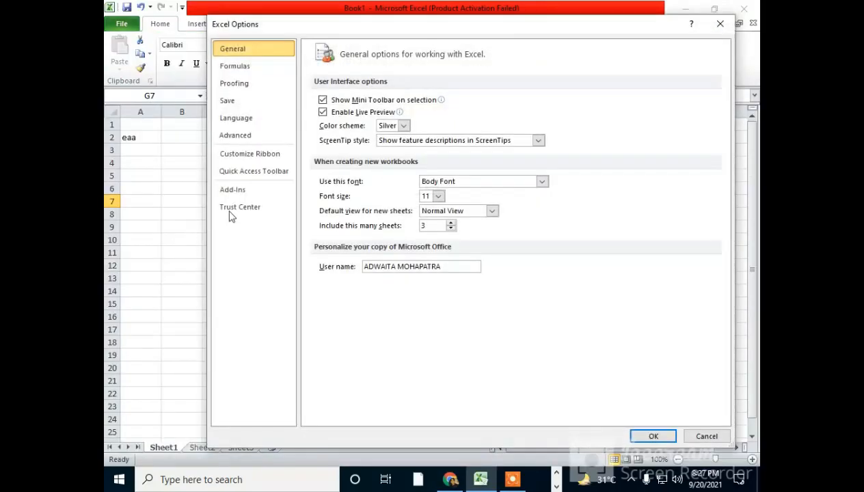
{"action": "left_click", "coordinate": [233, 134]}
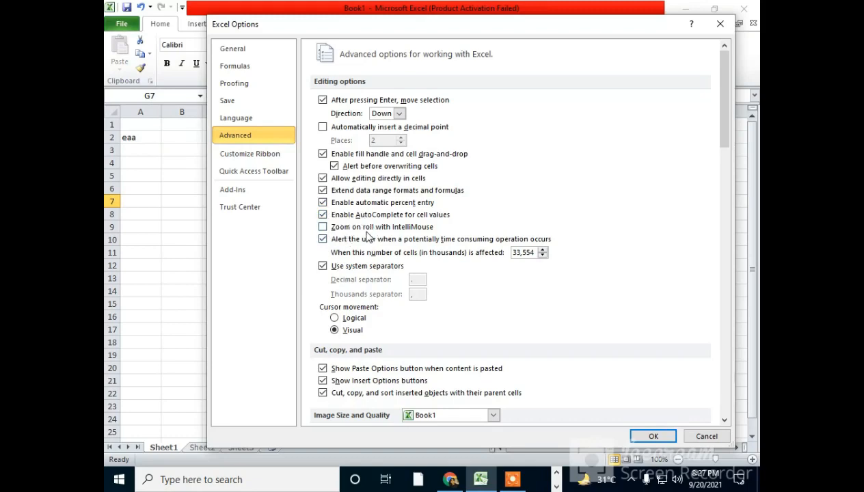
{"action": "left_click", "coordinate": [322, 203]}
{"action": "left_click", "coordinate": [653, 436]}
{"action": "left_click", "coordinate": [573, 329]}
Step: Enter 12 in the percentage-formatted cell G9 to test entry without automatic percent
{"action": "left_click", "coordinate": [430, 224]}
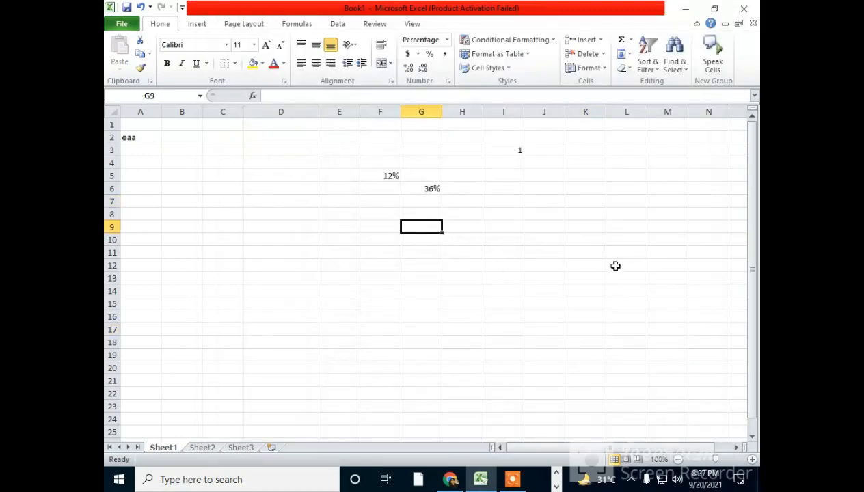
{"action": "type", "text": "1"}
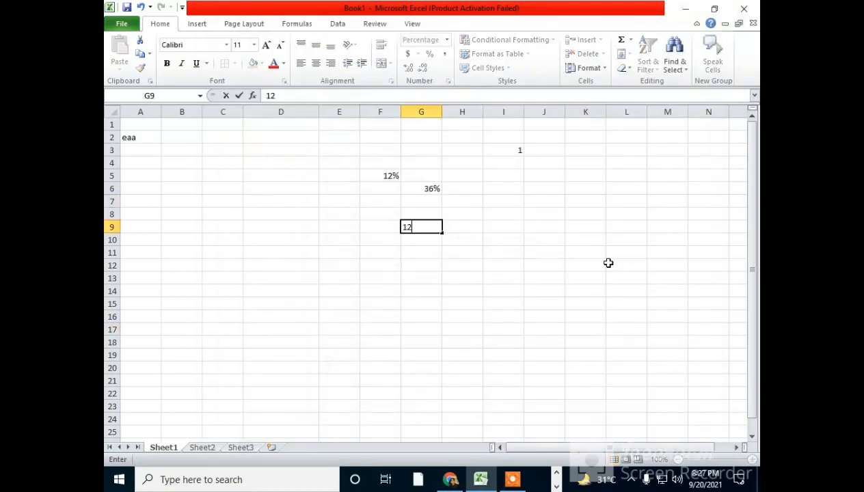
{"action": "type", "text": "2"}
{"action": "key", "text": "Return"}
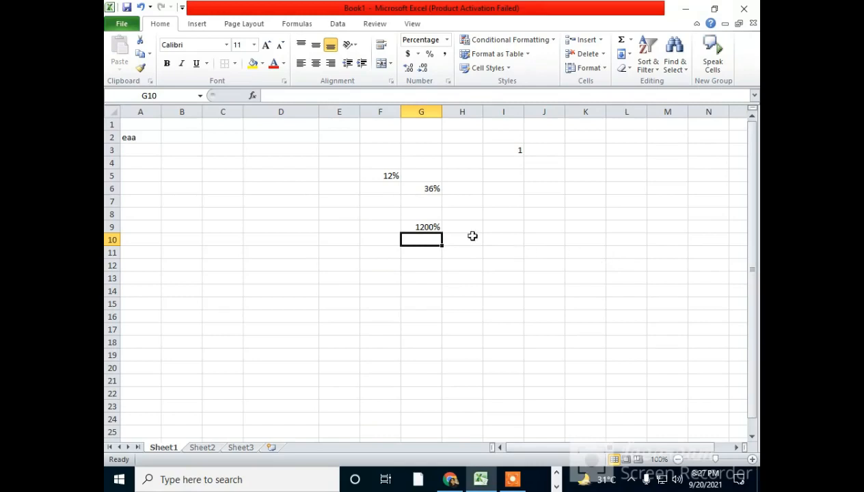
Step: Turn automatic percent entry back on in the advanced editing options and return to the worksheet
{"action": "left_click", "coordinate": [121, 25]}
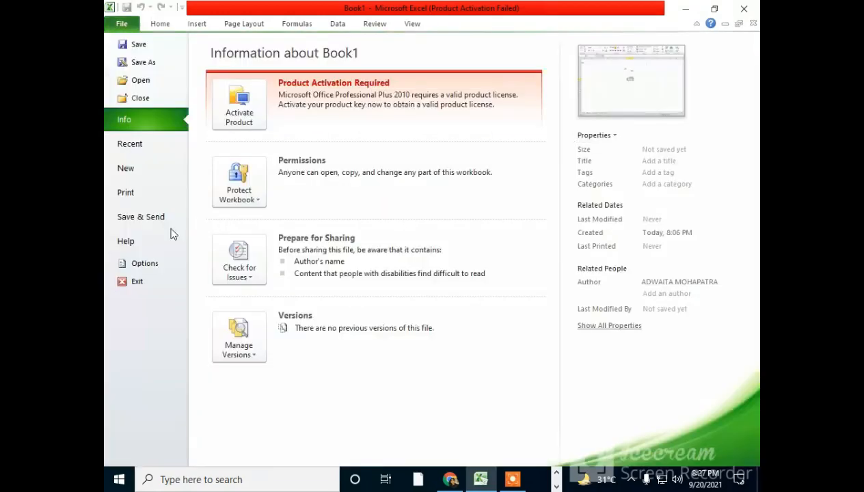
{"action": "left_click", "coordinate": [147, 264]}
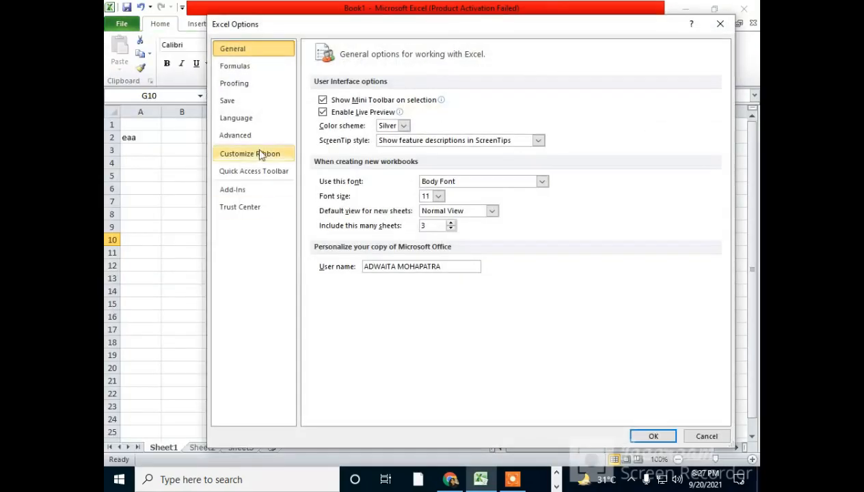
{"action": "left_click", "coordinate": [232, 134]}
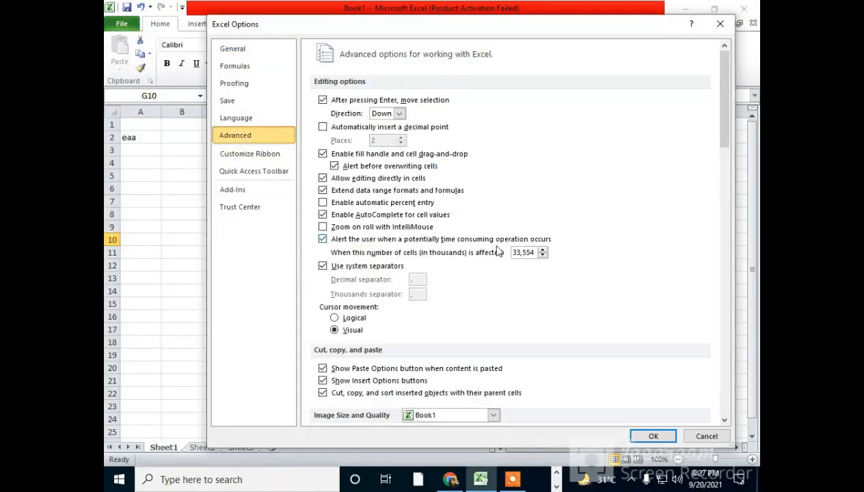
{"action": "left_click", "coordinate": [323, 202]}
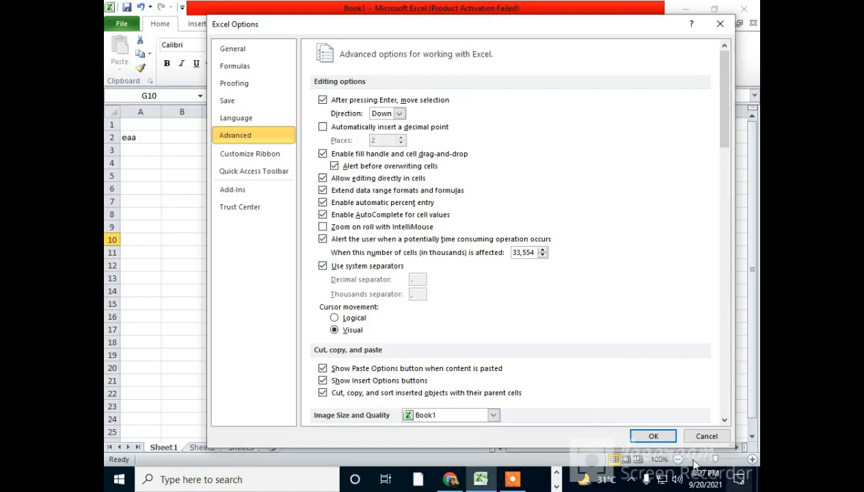
{"action": "left_click", "coordinate": [653, 437]}
{"action": "left_click", "coordinate": [463, 327]}
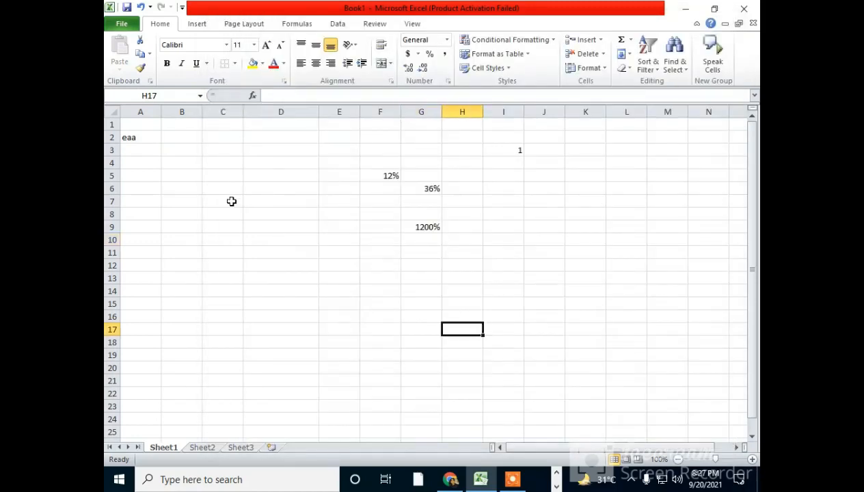
{"action": "left_click", "coordinate": [226, 174]}
{"action": "key", "text": "Return"}
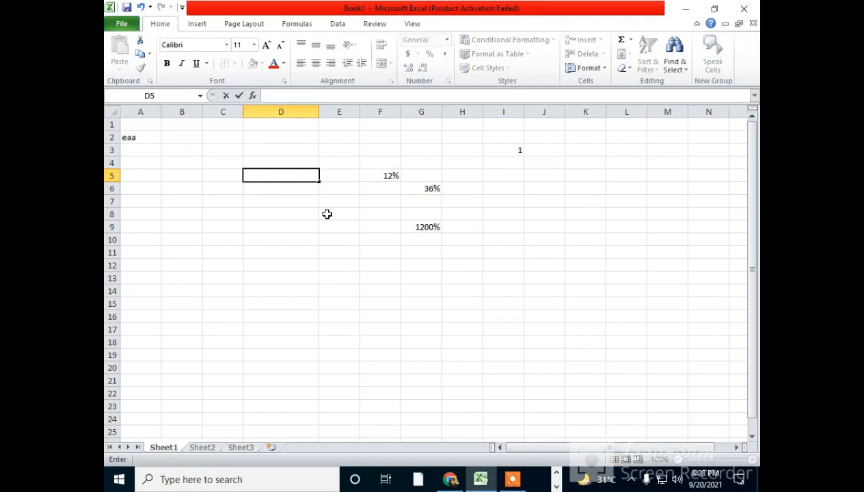
{"action": "type", "text": "Kira"}
{"action": "key", "text": "Escape"}
Step: Enter a sample first name in K5 and repeat it in K6 by accepting the AutoComplete suggestion
{"action": "key", "text": "Right"}
{"action": "key", "text": "Right"}
{"action": "key", "text": "Right"}
{"action": "key", "text": "Right"}
{"action": "key", "text": "Right"}
{"action": "key", "text": "Right"}
{"action": "key", "text": "Right"}
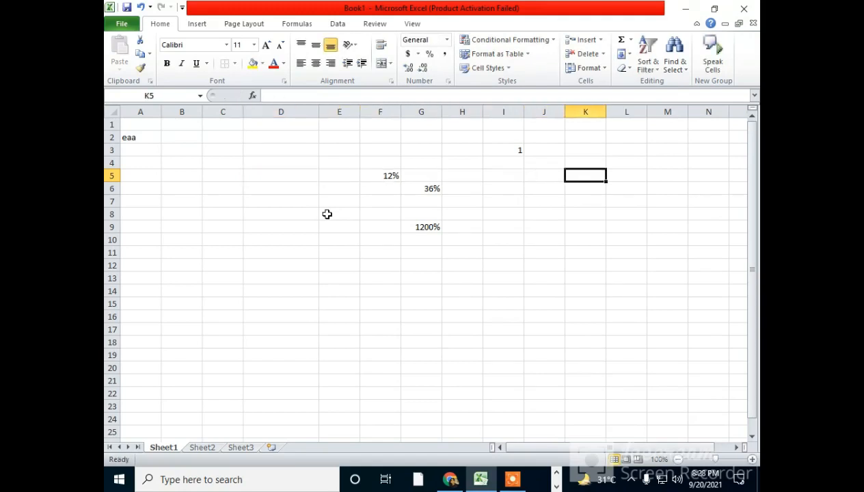
{"action": "type", "text": "Ki"}
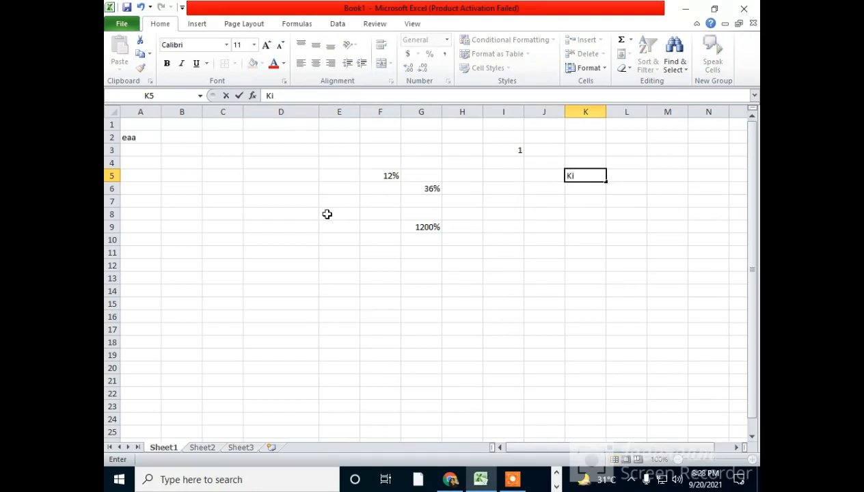
{"action": "type", "text": "ran"}
{"action": "key", "text": "Return"}
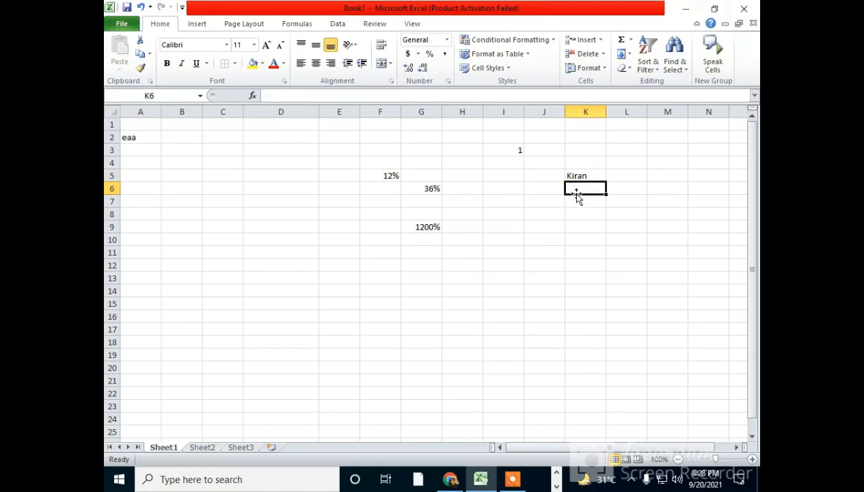
{"action": "type", "text": "kiran"}
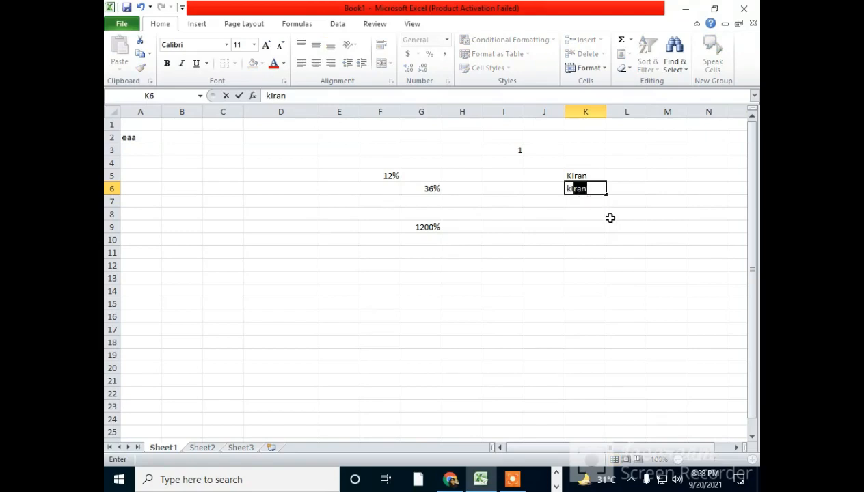
{"action": "key", "text": "Return"}
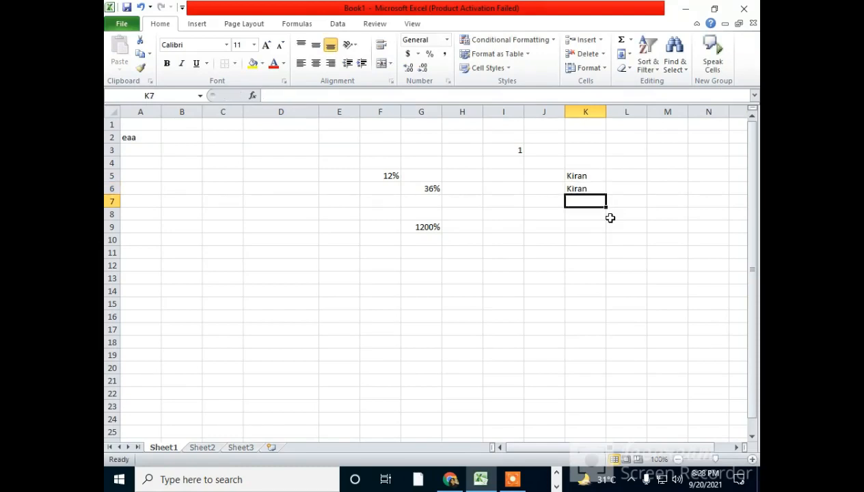
Step: Enter "india" in L6 and repeat it in L7 by accepting the AutoComplete suggestion
{"action": "key", "text": "Right"}
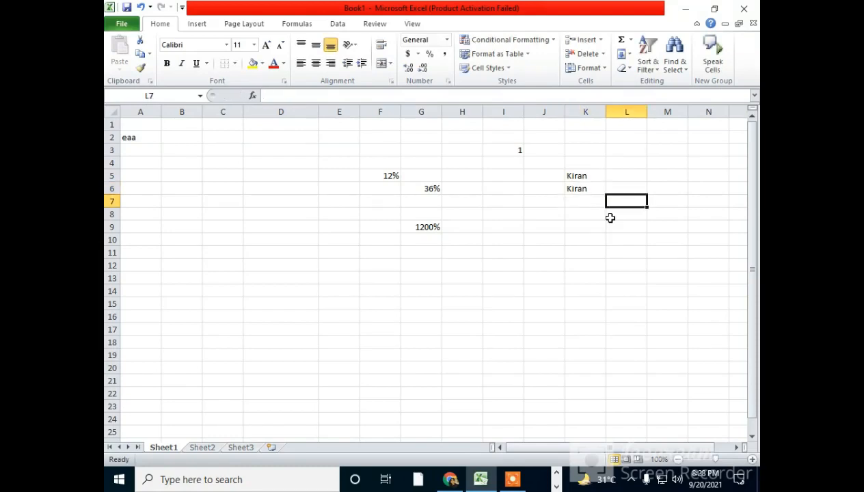
{"action": "key", "text": "Up"}
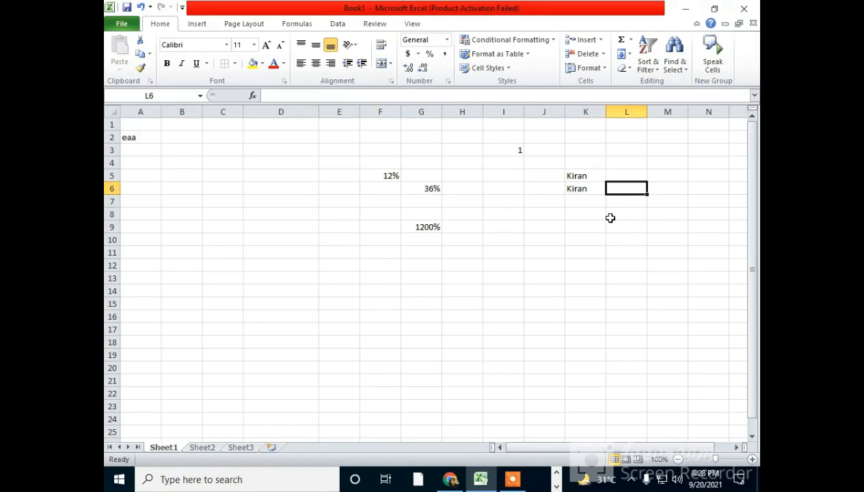
{"action": "type", "text": "india"}
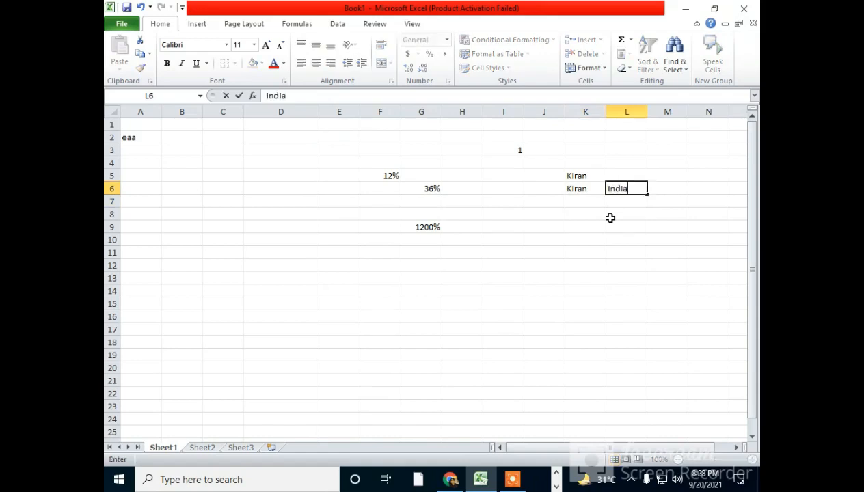
{"action": "left_click", "coordinate": [636, 264]}
{"action": "left_click", "coordinate": [620, 197]}
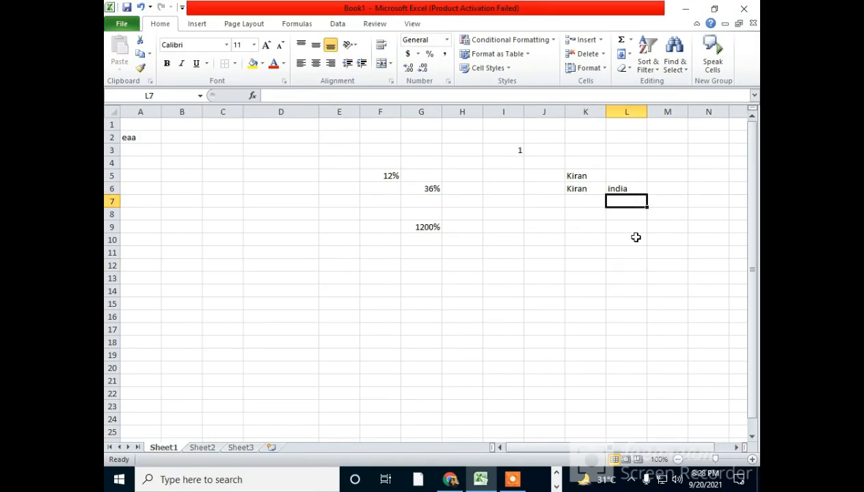
{"action": "type", "text": "i"}
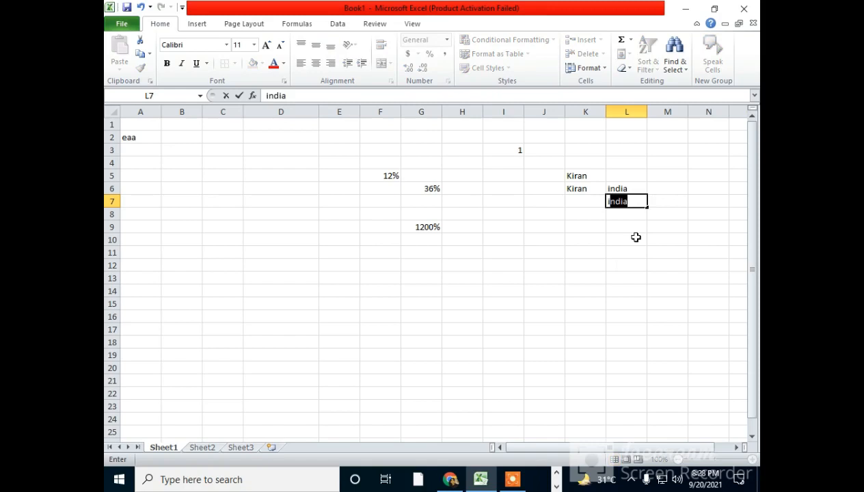
{"action": "key", "text": "Return"}
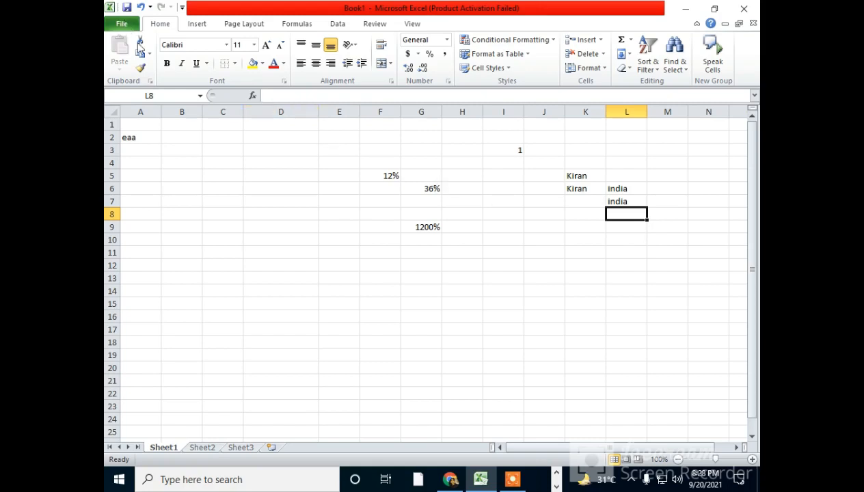
Step: In the advanced editing options, turn on zoom on roll with IntelliMouse and turn it off again
{"action": "left_click", "coordinate": [121, 23]}
{"action": "left_click", "coordinate": [144, 264]}
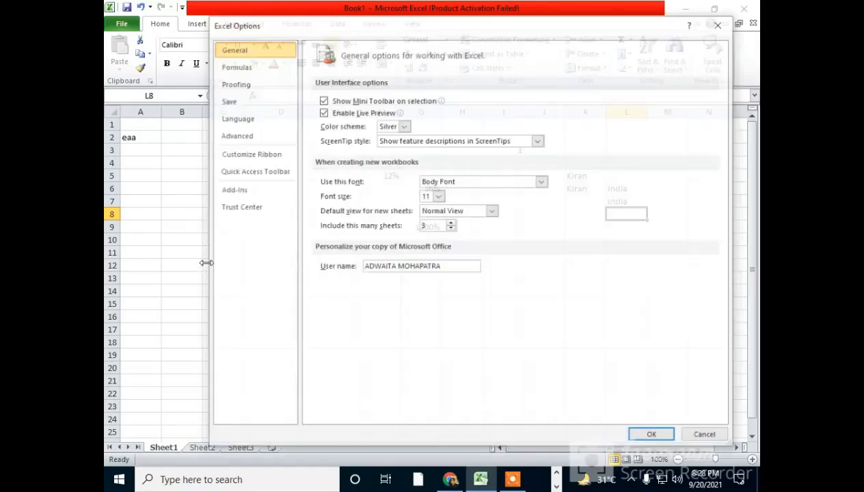
{"action": "left_click", "coordinate": [252, 138]}
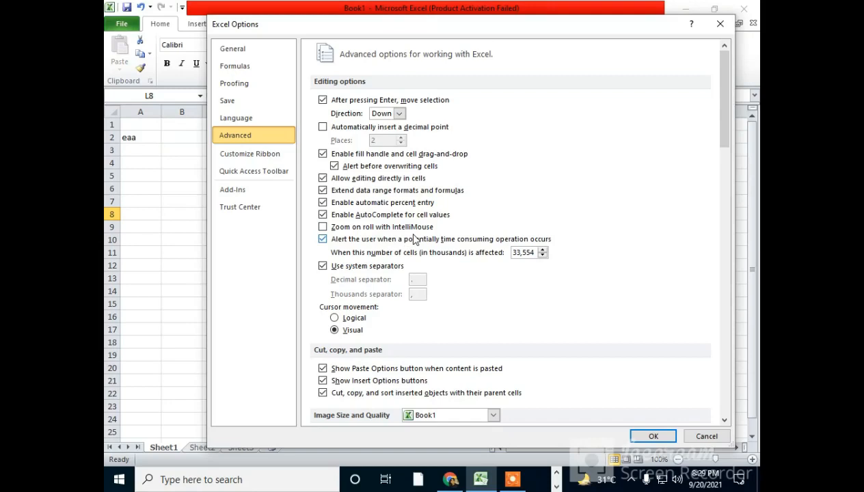
{"action": "left_click", "coordinate": [323, 227]}
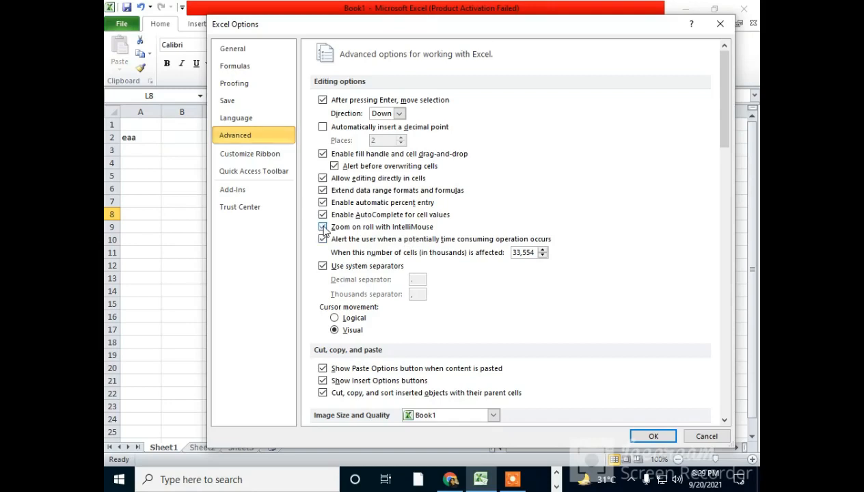
{"action": "left_click", "coordinate": [323, 227]}
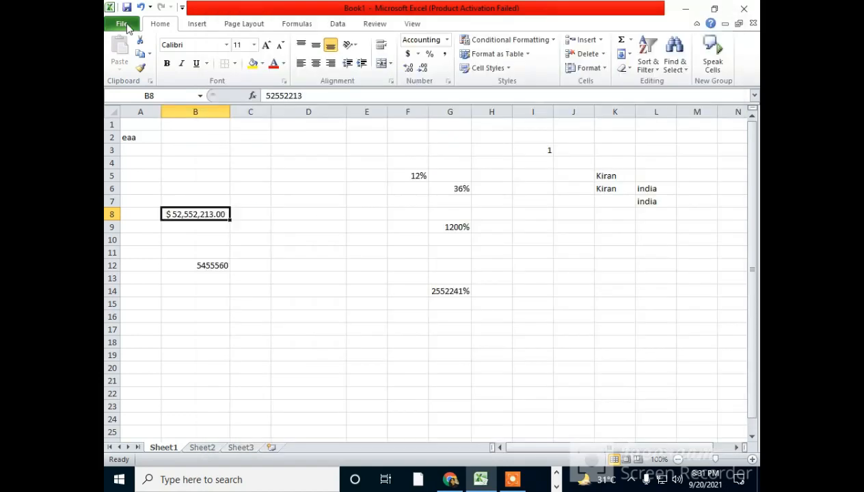
Step: Review the advanced options for cursor movement, cut, copy and paste, and image quality, and return to the worksheet at D16
{"action": "left_click", "coordinate": [123, 25]}
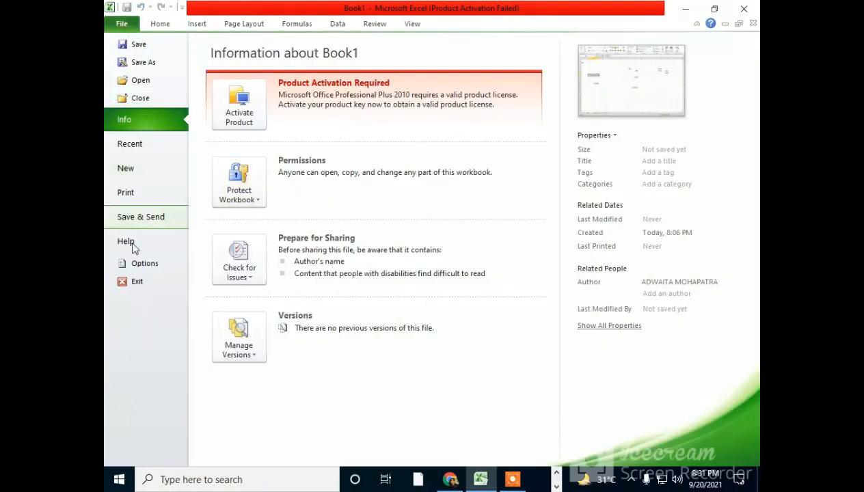
{"action": "left_click", "coordinate": [141, 264]}
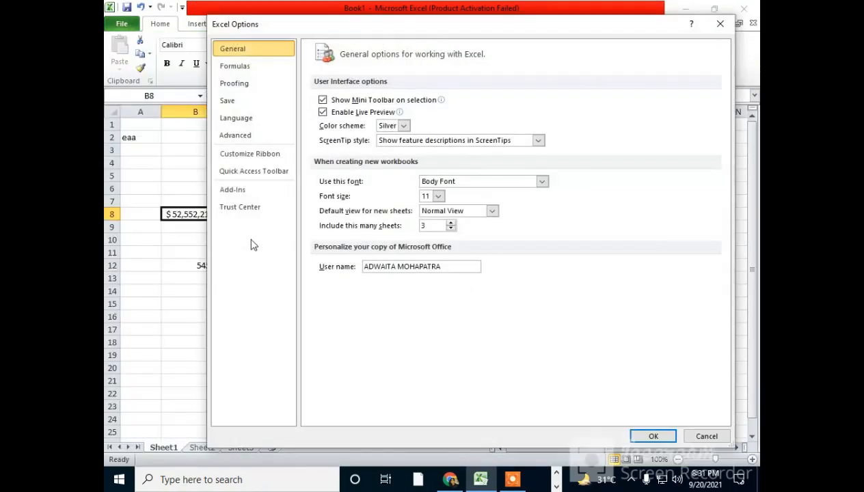
{"action": "left_click", "coordinate": [246, 134]}
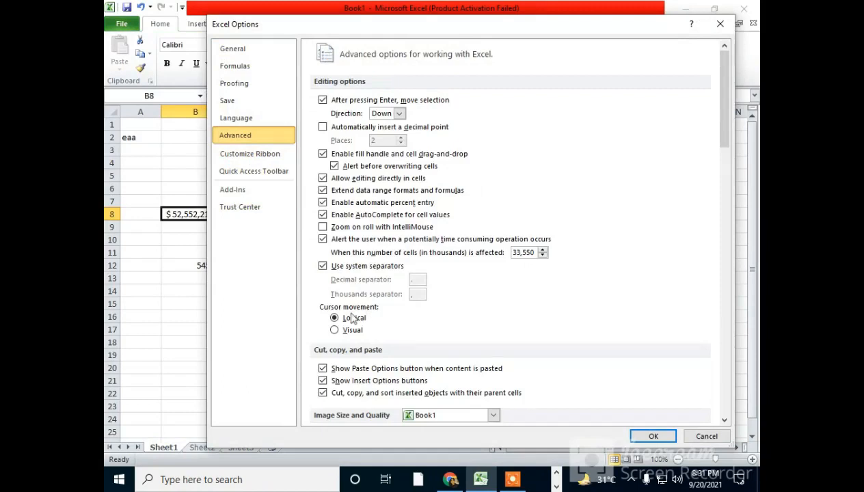
{"action": "scroll", "coordinate": [449, 341], "scroll_direction": "down", "scroll_amount": 1}
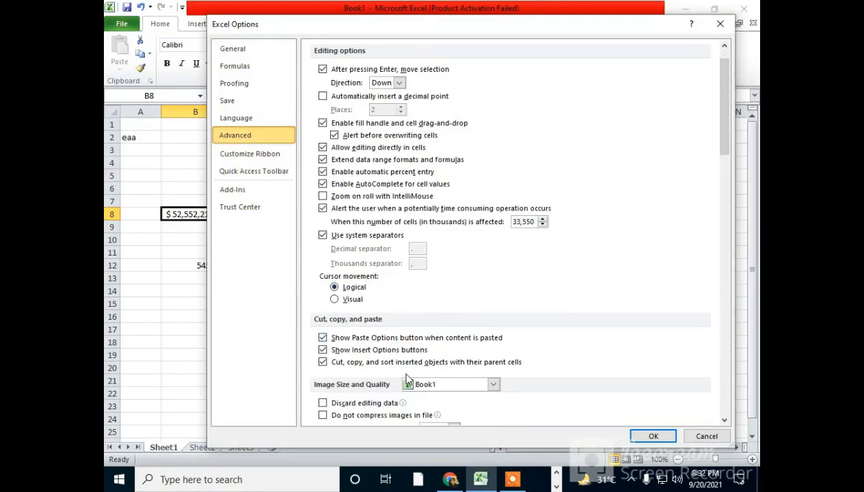
{"action": "scroll", "coordinate": [403, 366], "scroll_direction": "down", "scroll_amount": 1}
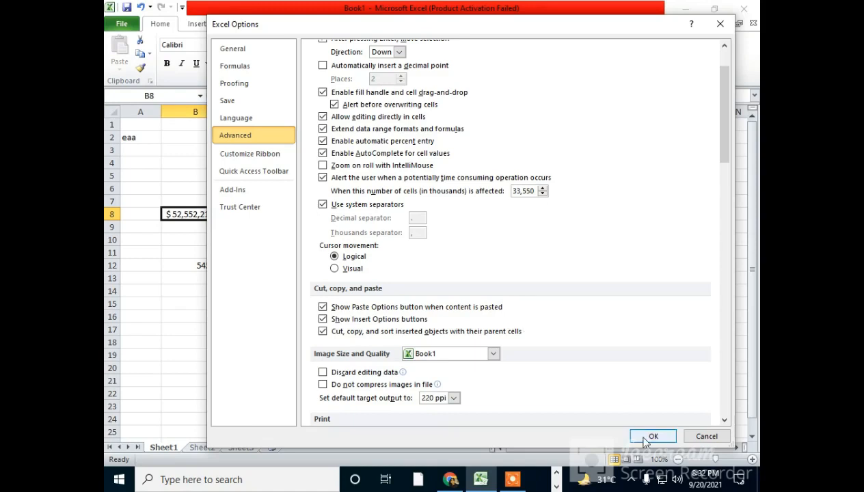
{"action": "key", "text": "Return"}
{"action": "left_click", "coordinate": [341, 318]}
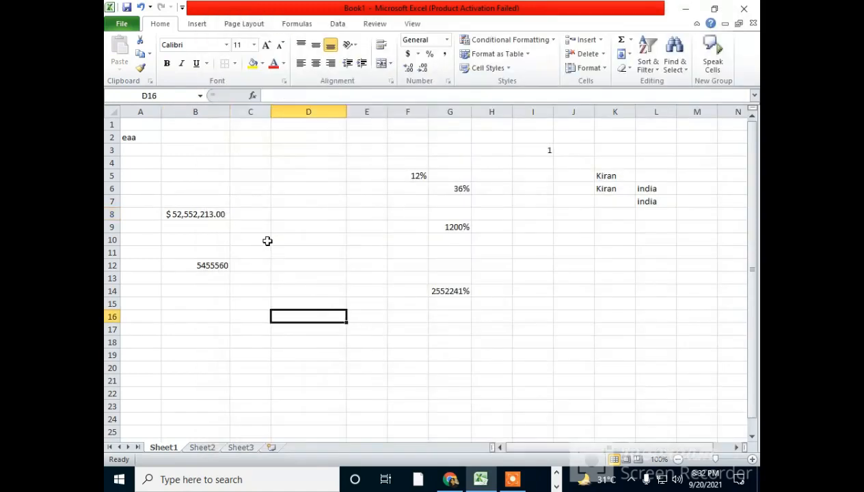
Step: Copy "india" from L6 to L11 and view the paste options offered for the pasted cell
{"action": "left_click", "coordinate": [640, 188]}
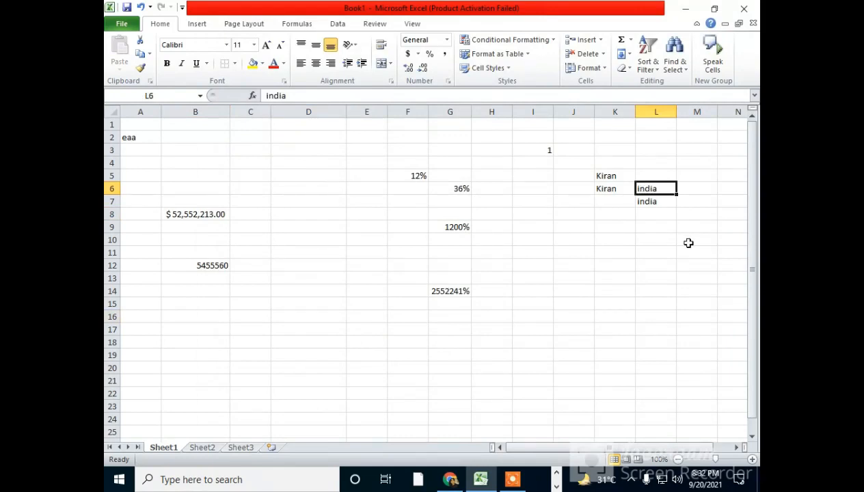
{"action": "key", "text": "ctrl+c"}
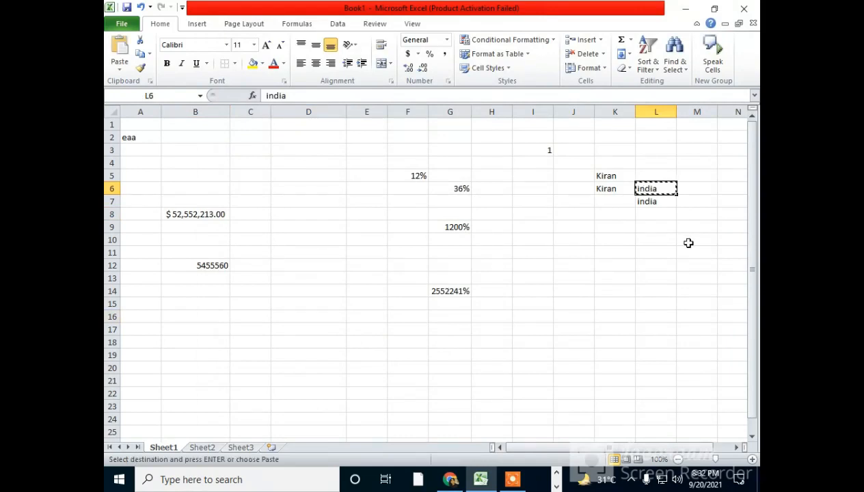
{"action": "left_click", "coordinate": [655, 257]}
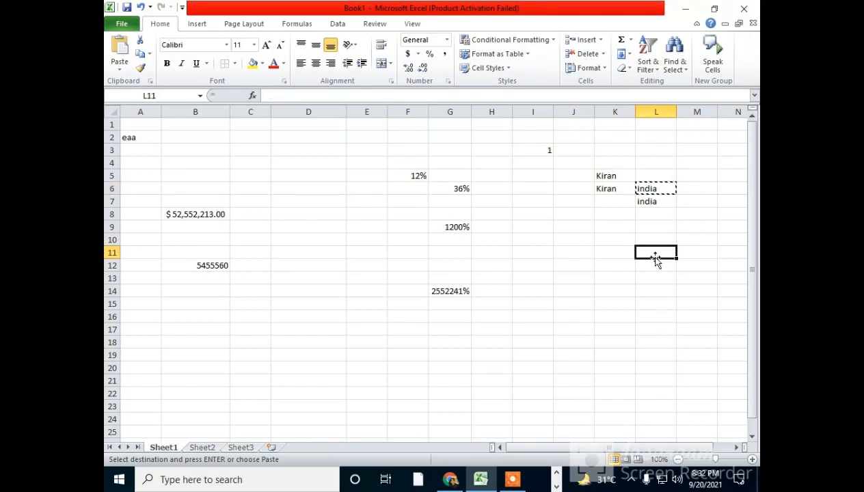
{"action": "key", "text": "ctrl+v"}
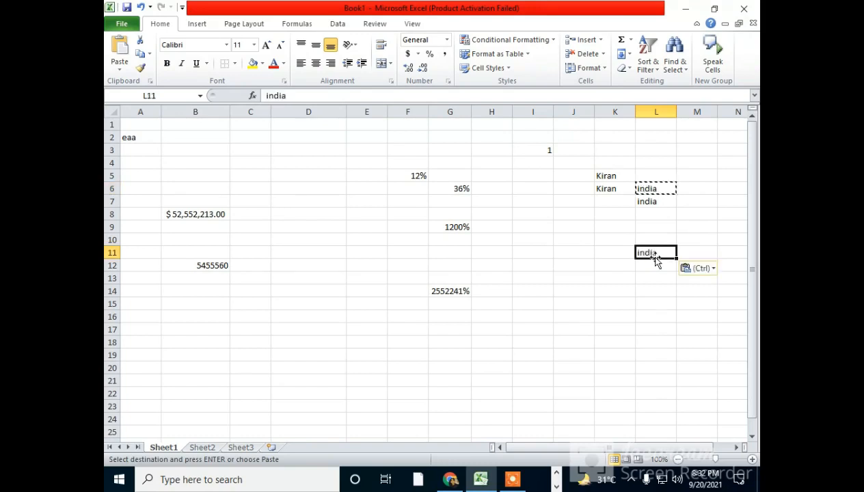
{"action": "left_click", "coordinate": [715, 269]}
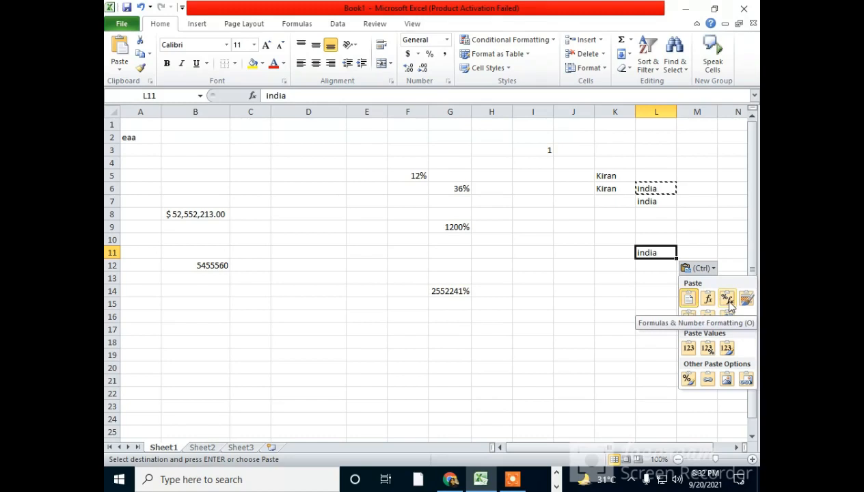
{"action": "left_click", "coordinate": [618, 274]}
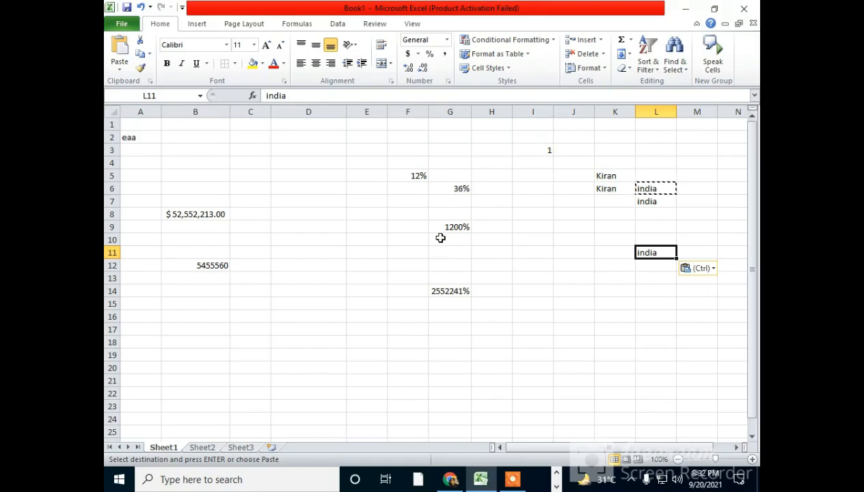
Step: Review the image quality, print, chart and display settings in the advanced options, and return to the worksheet
{"action": "left_click", "coordinate": [124, 25]}
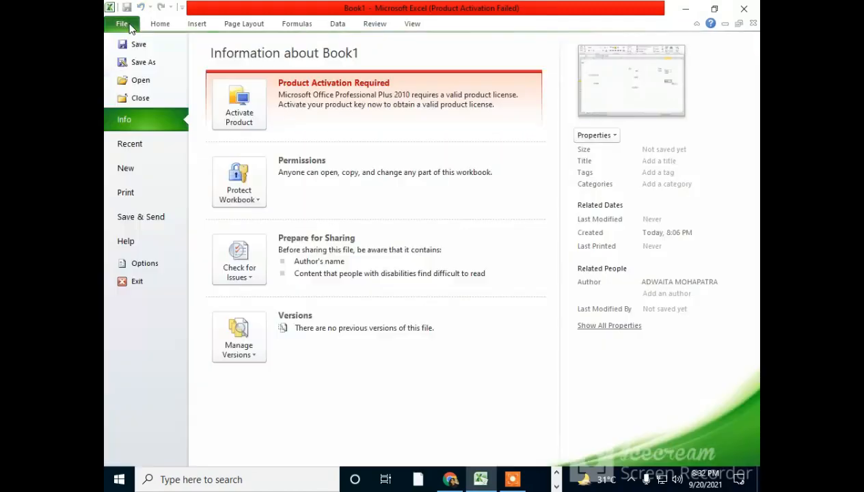
{"action": "left_click", "coordinate": [144, 264]}
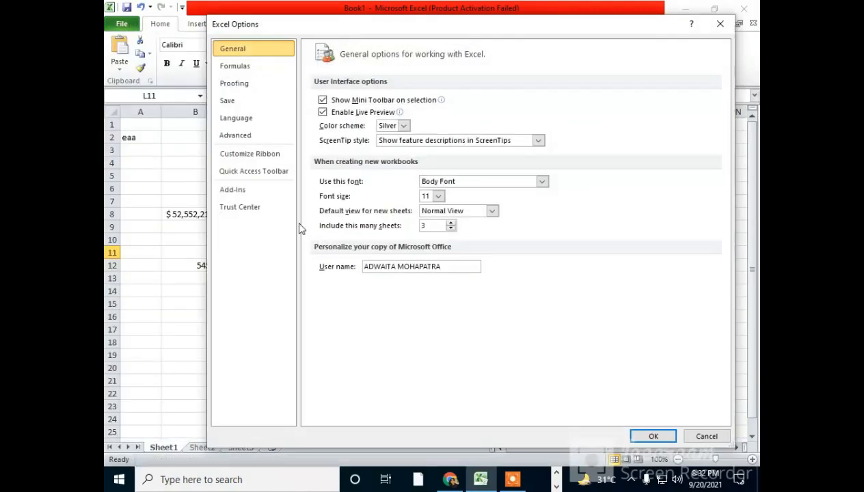
{"action": "left_click", "coordinate": [248, 137]}
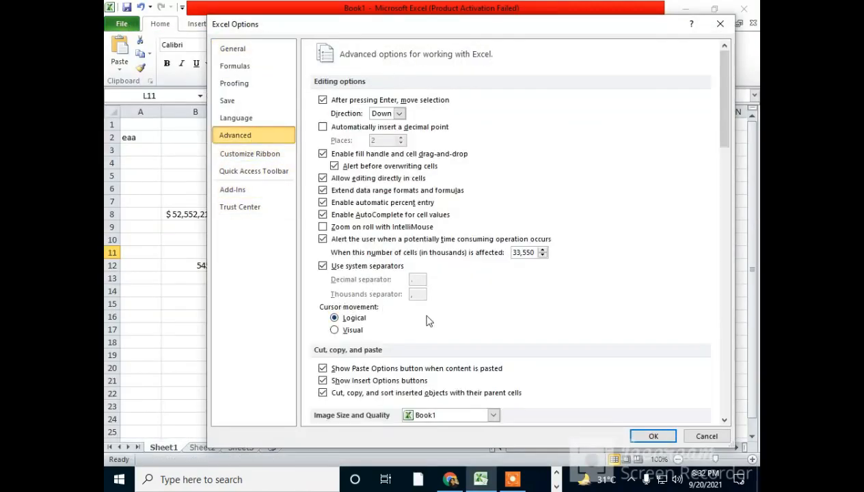
{"action": "scroll", "coordinate": [426, 317], "scroll_direction": "down", "scroll_amount": 4}
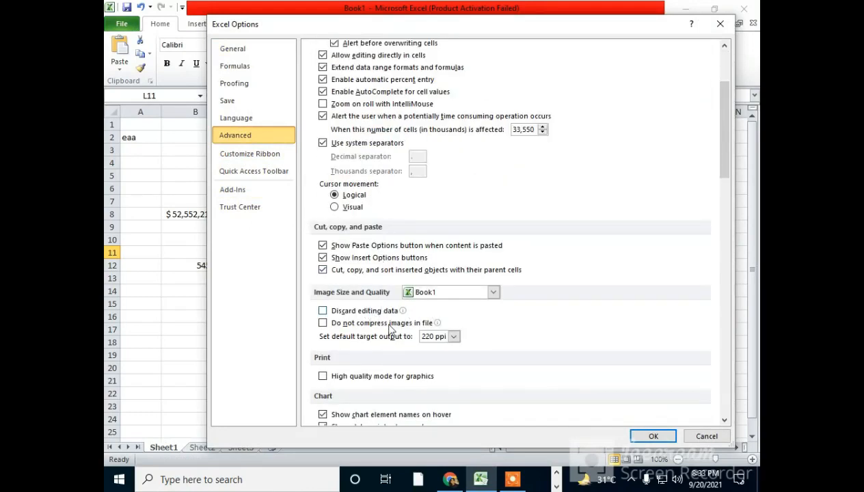
{"action": "scroll", "coordinate": [391, 330], "scroll_direction": "down", "scroll_amount": 1}
{"action": "scroll", "coordinate": [391, 330], "scroll_direction": "down", "scroll_amount": 1}
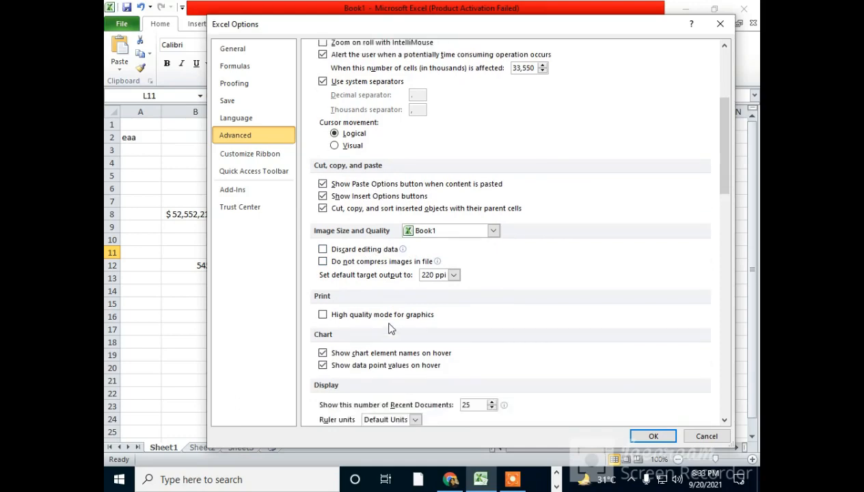
{"action": "scroll", "coordinate": [390, 324], "scroll_direction": "down", "scroll_amount": 2}
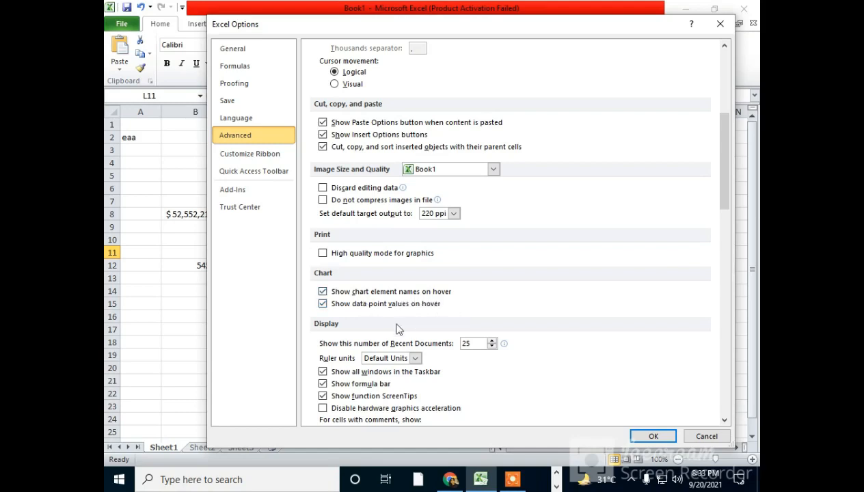
{"action": "left_click", "coordinate": [654, 436]}
Step: Clear the contents of A2:L21 on Sheet1 and switch to Sheet2
{"action": "left_click_drag", "start_coordinate": [138, 134], "coordinate": [641, 371]}
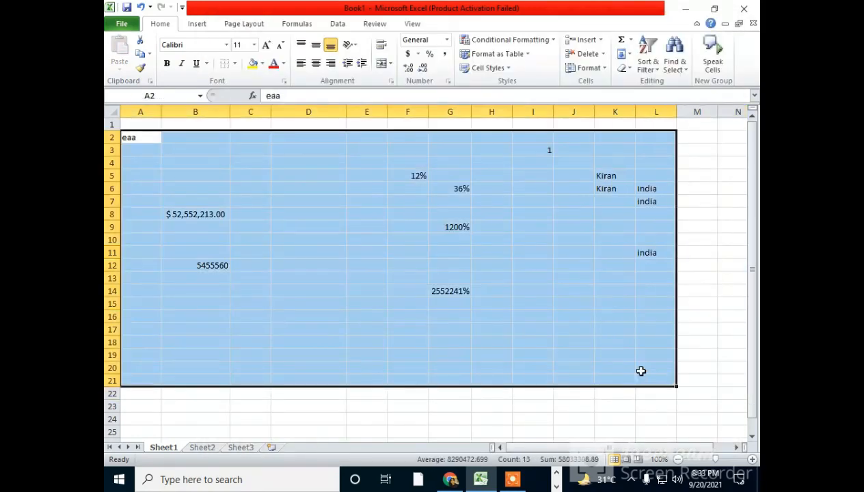
{"action": "key", "text": "Delete"}
{"action": "left_click", "coordinate": [209, 448]}
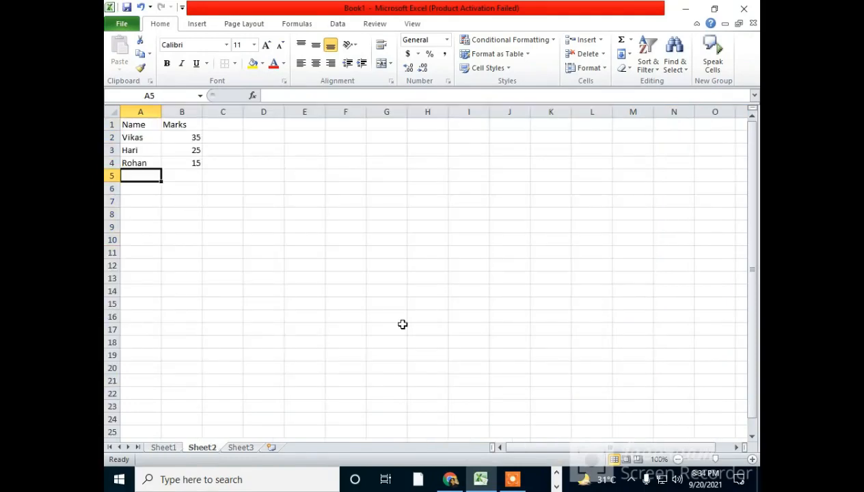
Step: Insert a 2-D clustered column chart from the Name and Marks data in A1:B4
{"action": "key", "text": "Up"}
{"action": "key", "text": "Up"}
{"action": "key", "text": "Up"}
{"action": "key", "text": "Up"}
{"action": "key", "text": "shift+Right"}
{"action": "key", "text": "shift+Down"}
{"action": "key", "text": "shift+Down"}
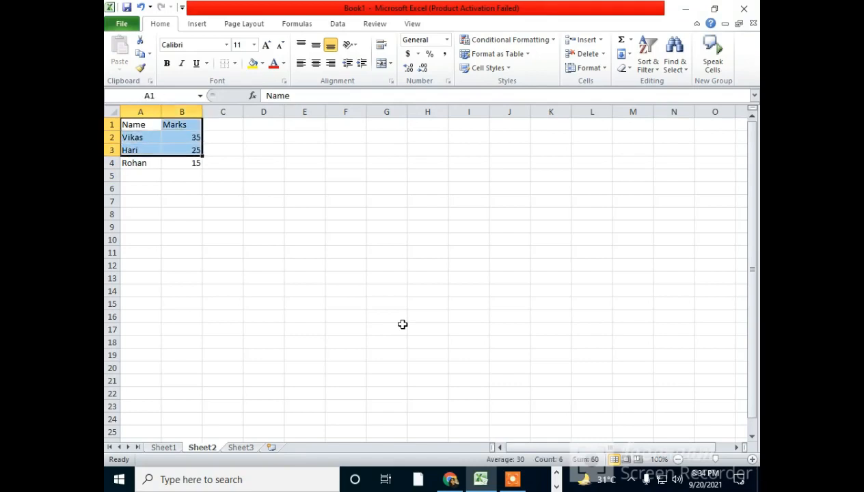
{"action": "key", "text": "shift+Down"}
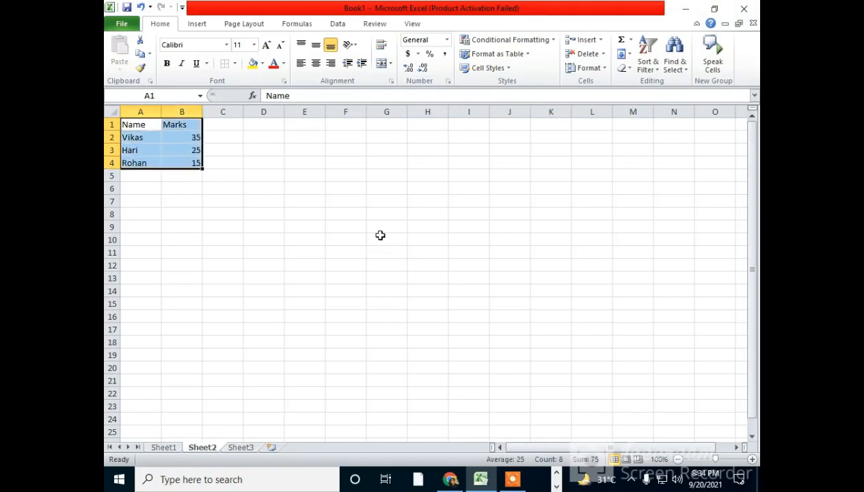
{"action": "left_click", "coordinate": [197, 23]}
{"action": "left_click", "coordinate": [313, 63]}
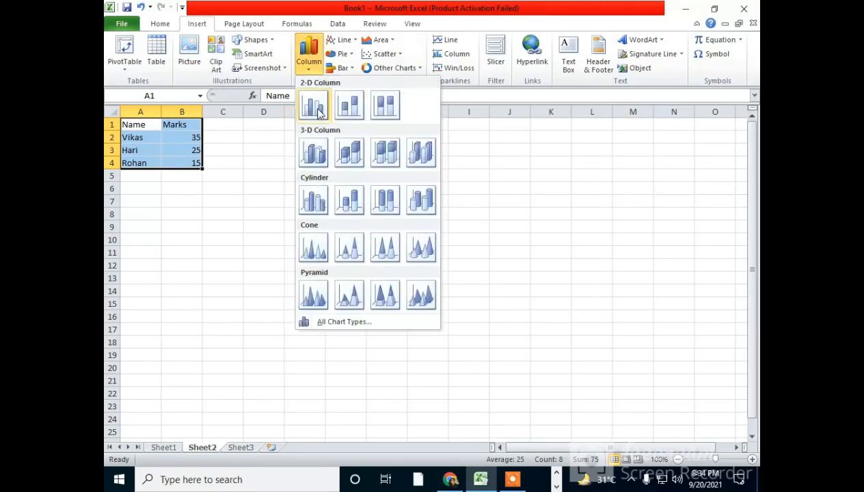
{"action": "left_click", "coordinate": [517, 175]}
Step: Try adding data labels to the chart's Marks series, and undo the addition
{"action": "mouse_move", "coordinate": [417, 313]}
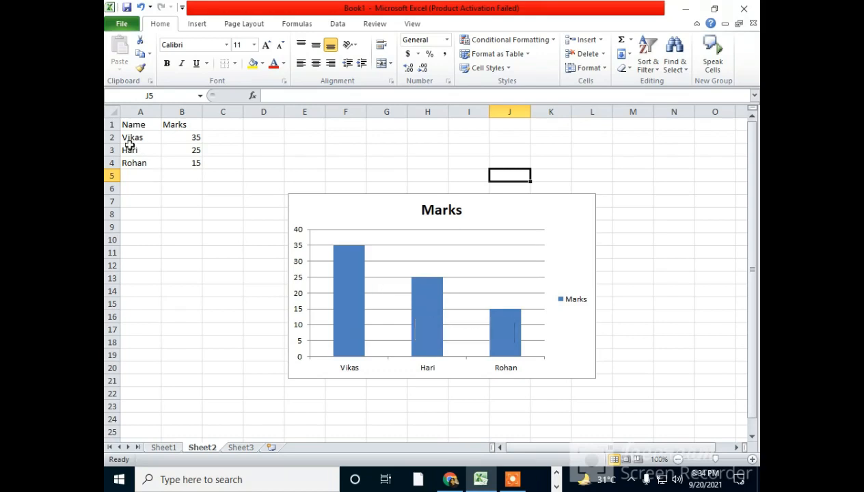
{"action": "right_click", "coordinate": [425, 312]}
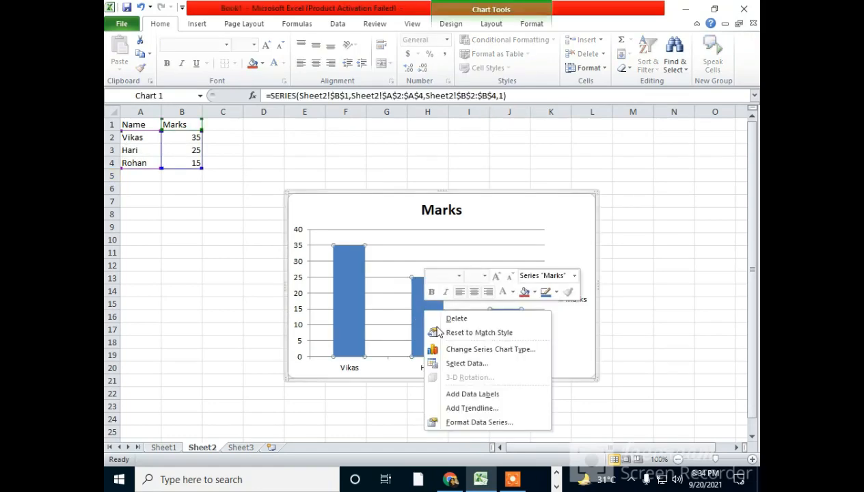
{"action": "left_click", "coordinate": [474, 395]}
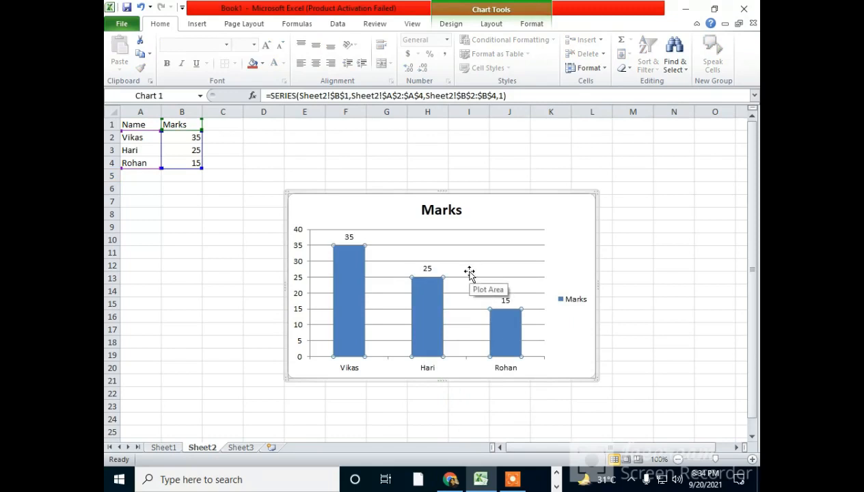
{"action": "key", "text": "ctrl+z"}
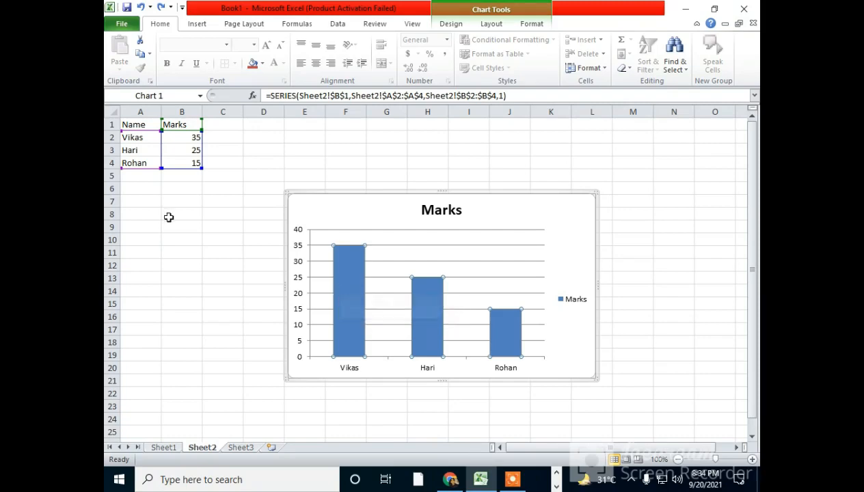
Step: Examine the chart hover settings and the display settings in the advanced options, and close the dialog
{"action": "left_click_drag", "start_coordinate": [168, 216], "coordinate": [140, 202]}
{"action": "left_click", "coordinate": [122, 24]}
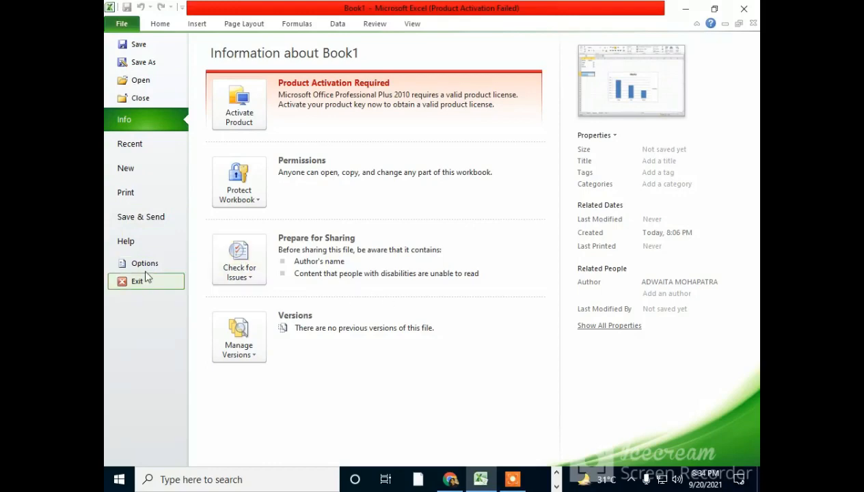
{"action": "key", "text": "Escape"}
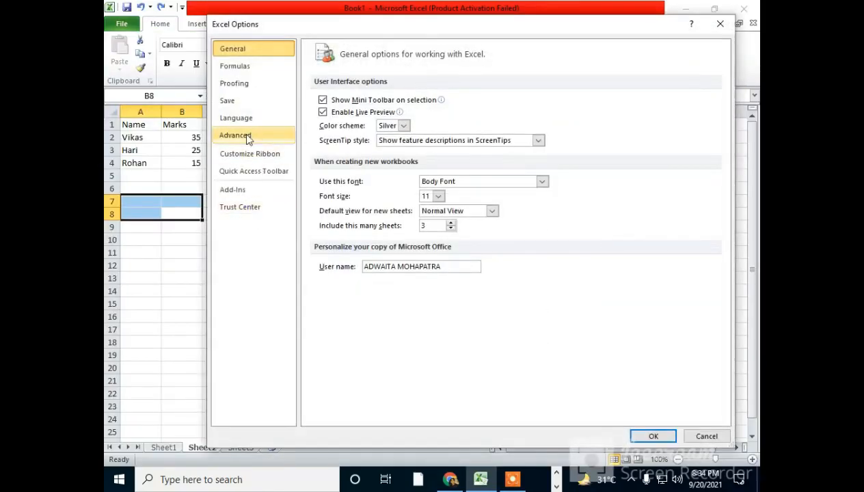
{"action": "left_click", "coordinate": [240, 135]}
{"action": "scroll", "coordinate": [439, 314], "scroll_direction": "down", "scroll_amount": 5}
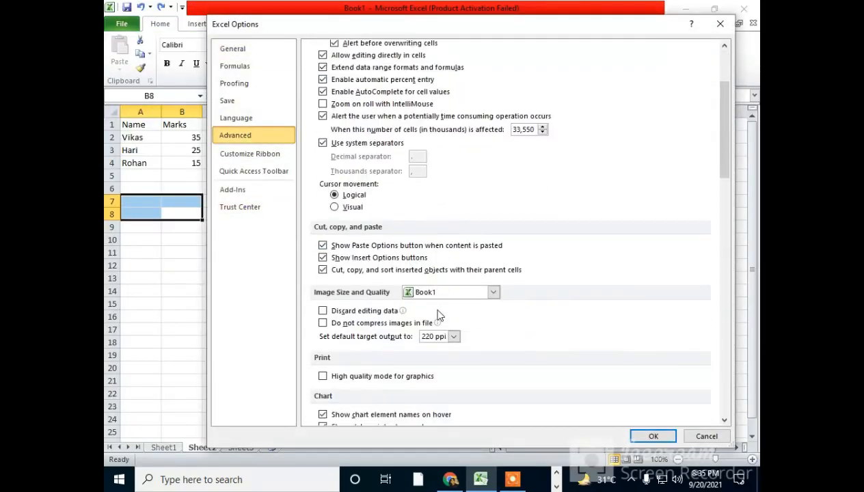
{"action": "scroll", "coordinate": [427, 319], "scroll_direction": "down", "scroll_amount": 4}
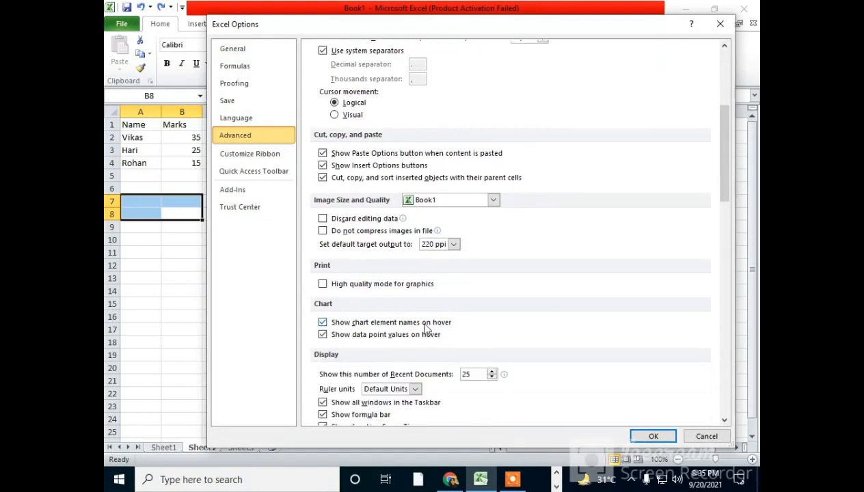
{"action": "scroll", "coordinate": [371, 327], "scroll_direction": "down", "scroll_amount": 1}
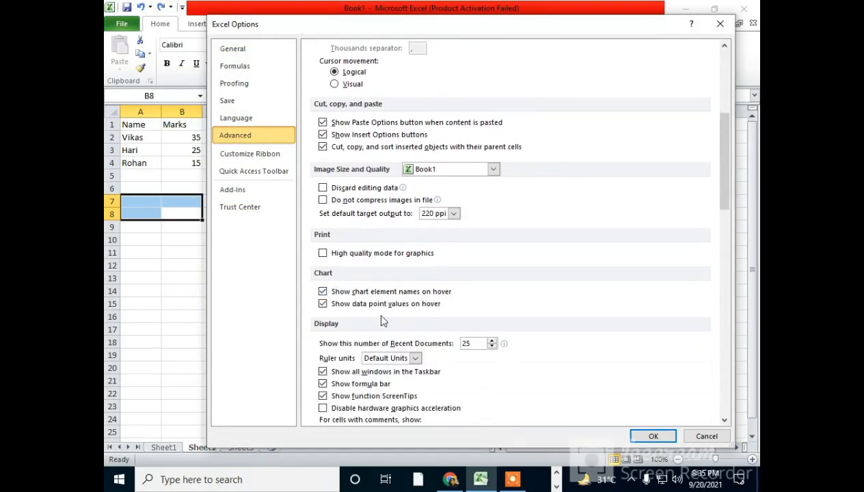
{"action": "scroll", "coordinate": [478, 344], "scroll_direction": "down", "scroll_amount": 1}
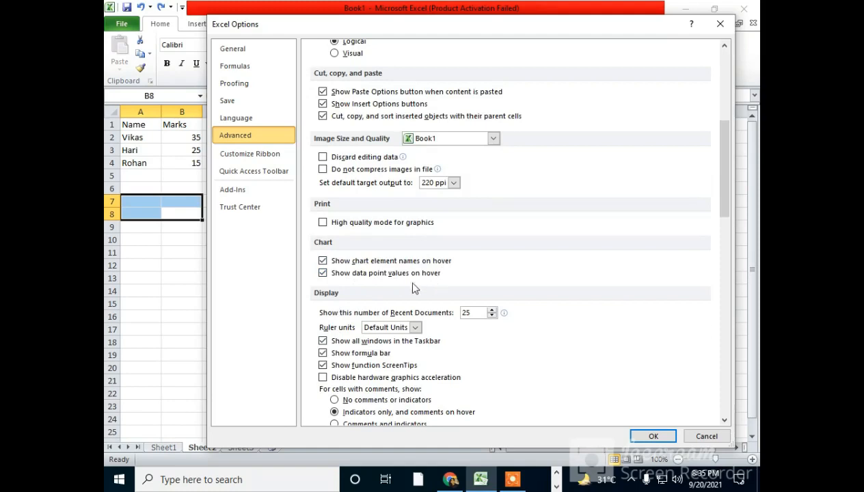
{"action": "scroll", "coordinate": [408, 290], "scroll_direction": "down", "scroll_amount": 1}
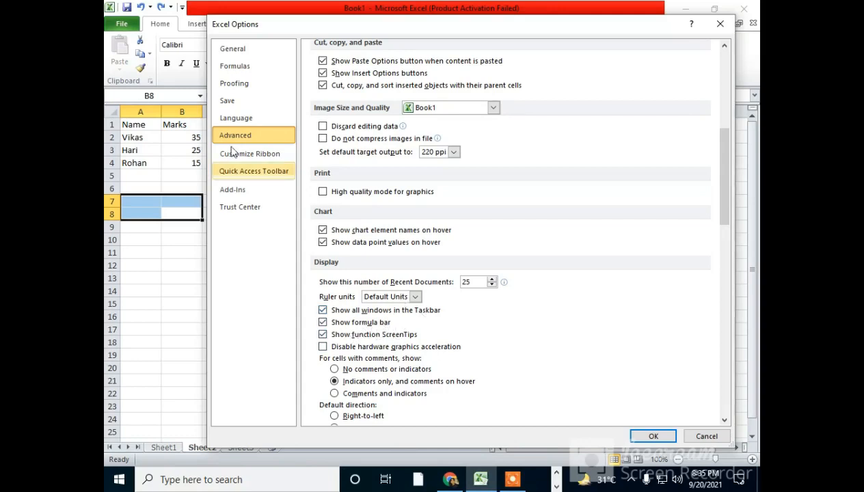
{"action": "left_click", "coordinate": [644, 441]}
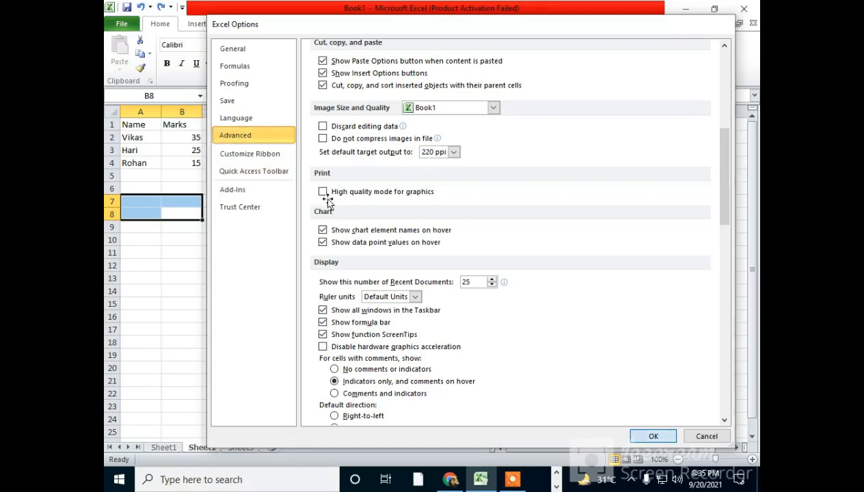
Step: Hide and restore the worksheet headings on Sheet2, and do the same with the formula bar
{"action": "left_click", "coordinate": [469, 112]}
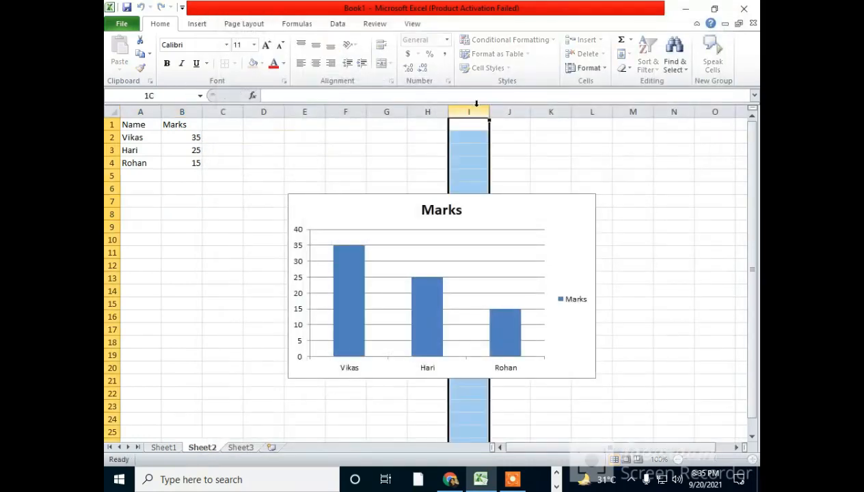
{"action": "left_click", "coordinate": [592, 176]}
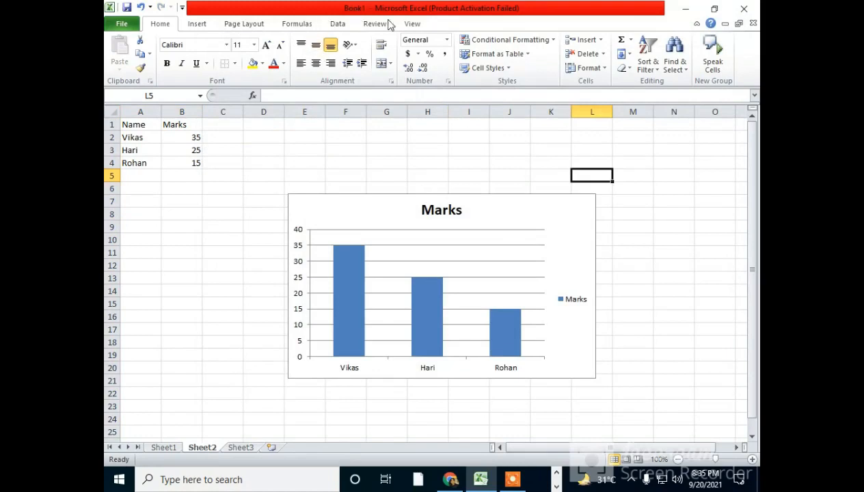
{"action": "left_click", "coordinate": [412, 24]}
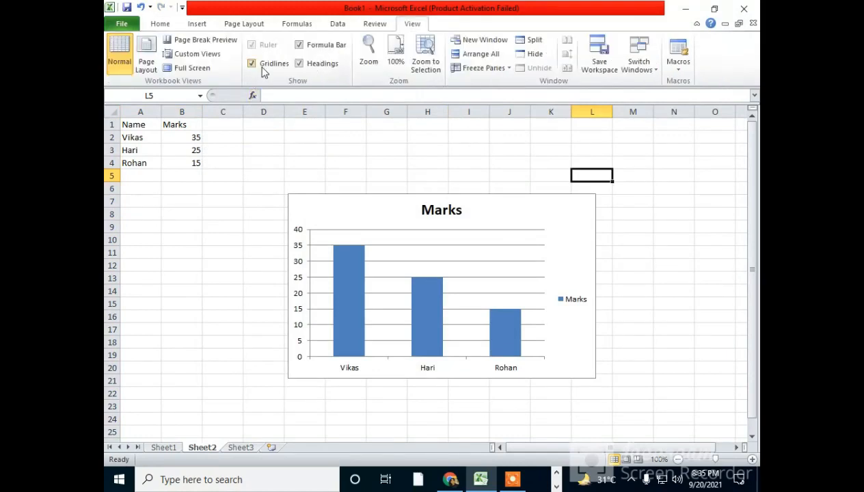
{"action": "left_click", "coordinate": [316, 68]}
{"action": "left_click", "coordinate": [316, 69]}
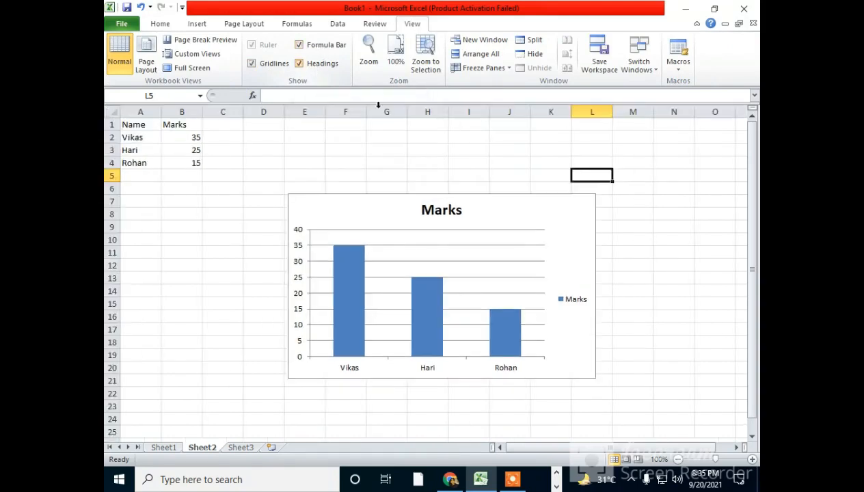
{"action": "left_click", "coordinate": [330, 48]}
{"action": "left_click", "coordinate": [330, 48]}
Step: Examine the formula bar and function ScreenTips display settings in the advanced options, close the dialog, and view the formula commands
{"action": "left_click", "coordinate": [121, 23]}
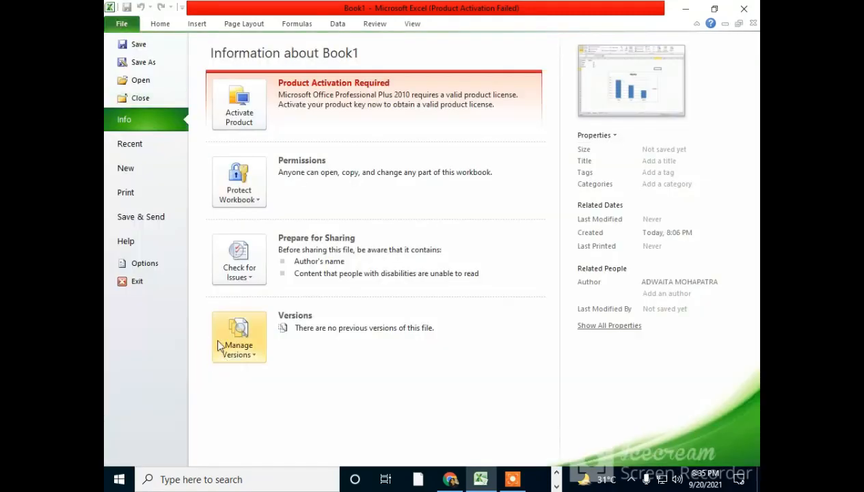
{"action": "left_click", "coordinate": [144, 263]}
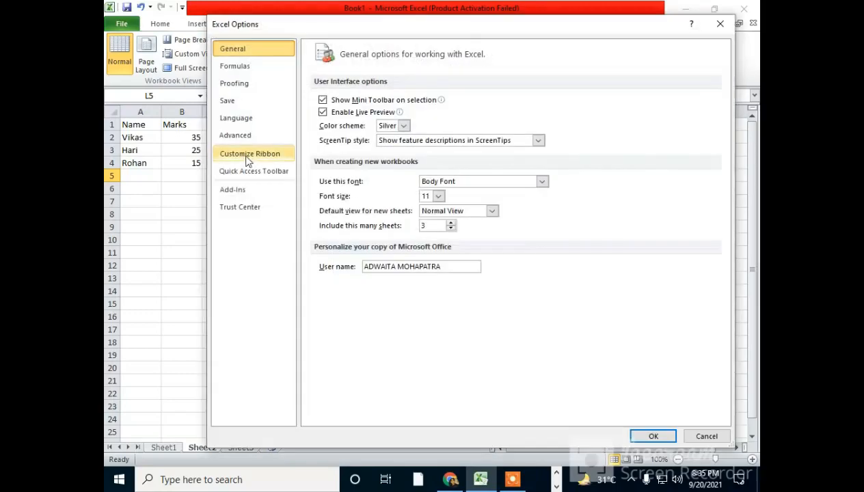
{"action": "left_click", "coordinate": [236, 135]}
{"action": "scroll", "coordinate": [432, 325], "scroll_direction": "down", "scroll_amount": 9}
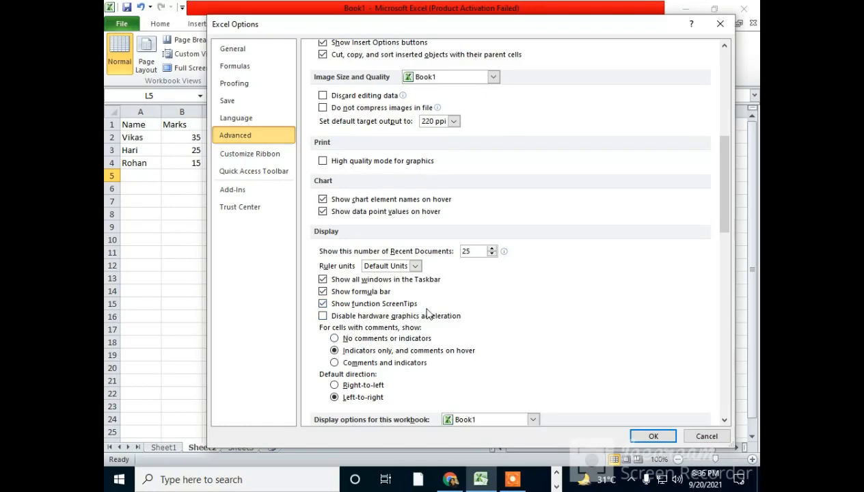
{"action": "left_click", "coordinate": [650, 437]}
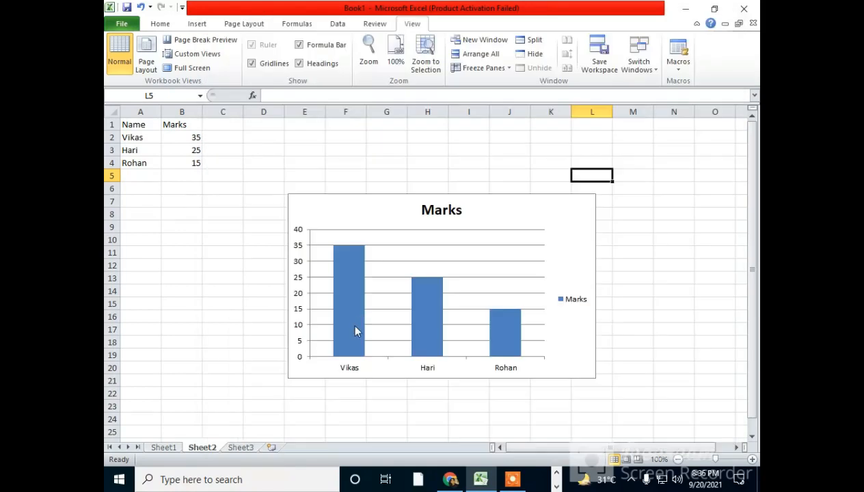
{"action": "left_click", "coordinate": [296, 23]}
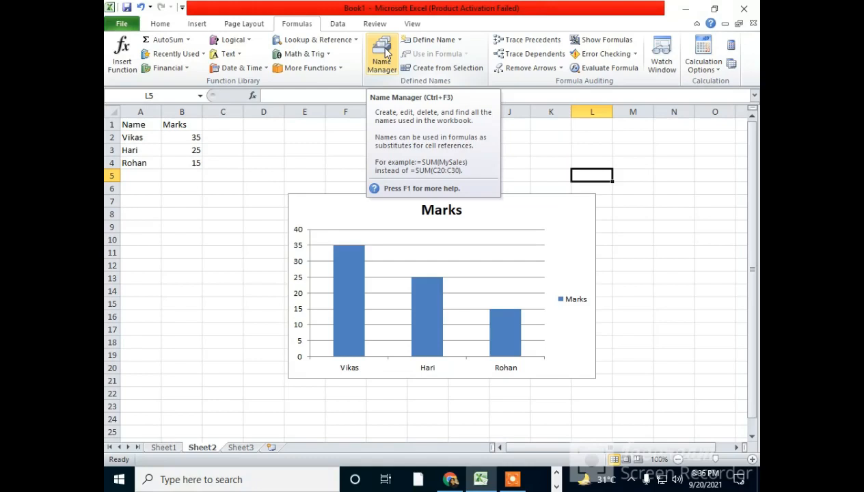
{"action": "left_click", "coordinate": [264, 176]}
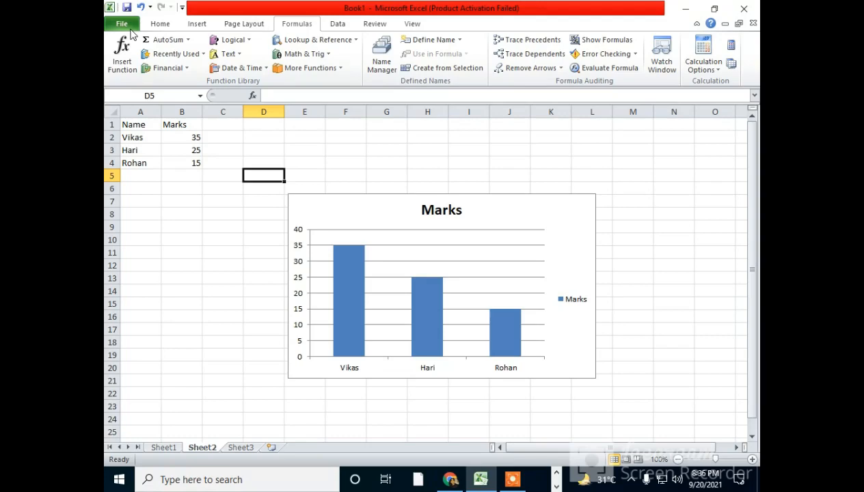
Step: Examine the comment, default direction, workbook and worksheet display settings in the advanced options, and close the dialog
{"action": "left_click", "coordinate": [122, 25]}
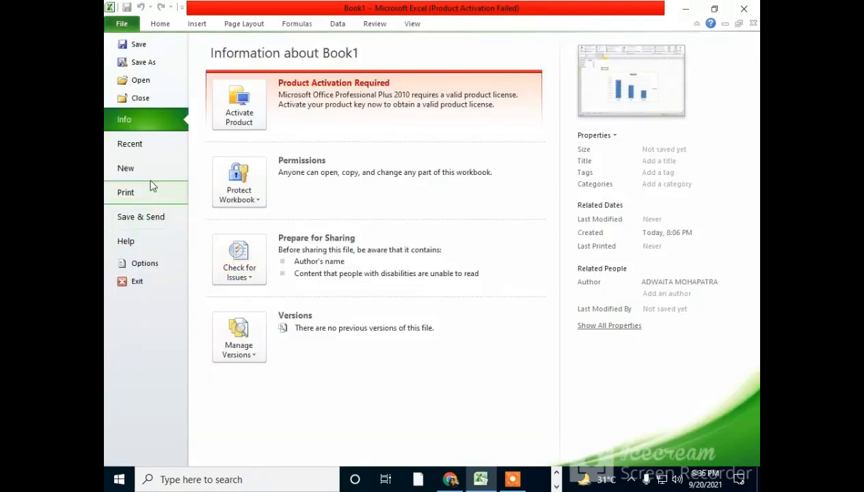
{"action": "left_click", "coordinate": [143, 263]}
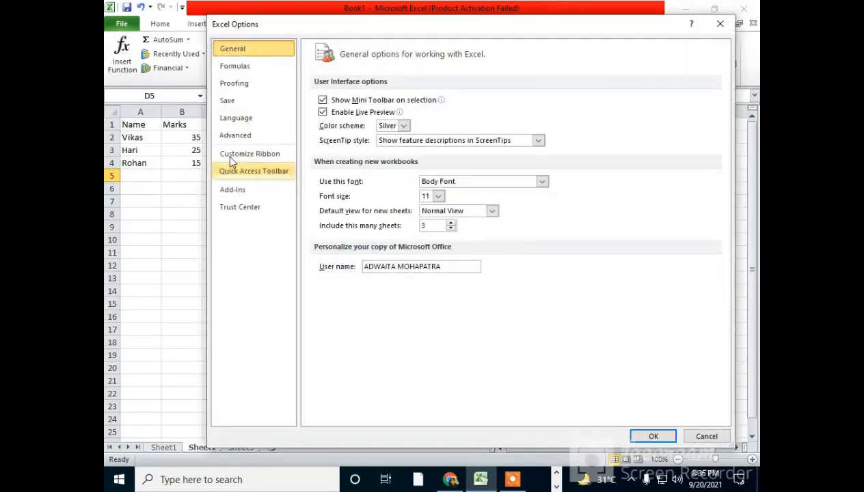
{"action": "left_click", "coordinate": [251, 137]}
{"action": "scroll", "coordinate": [402, 301], "scroll_direction": "down", "scroll_amount": 5}
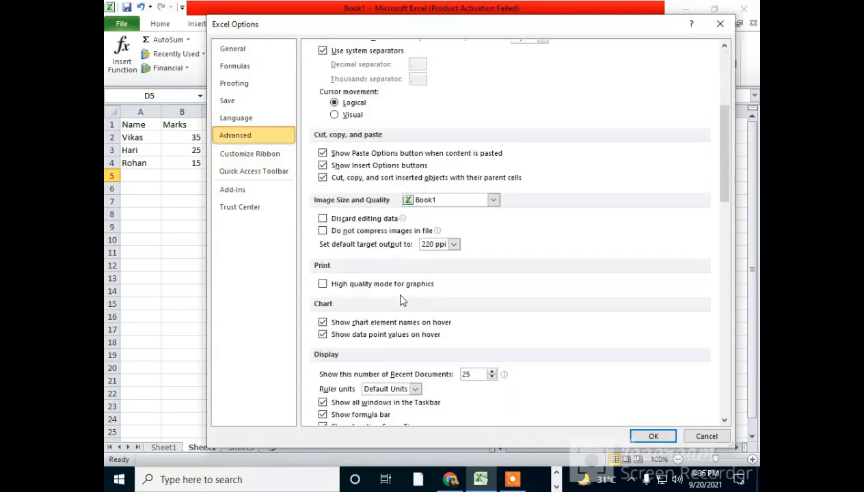
{"action": "scroll", "coordinate": [402, 300], "scroll_direction": "down", "scroll_amount": 5}
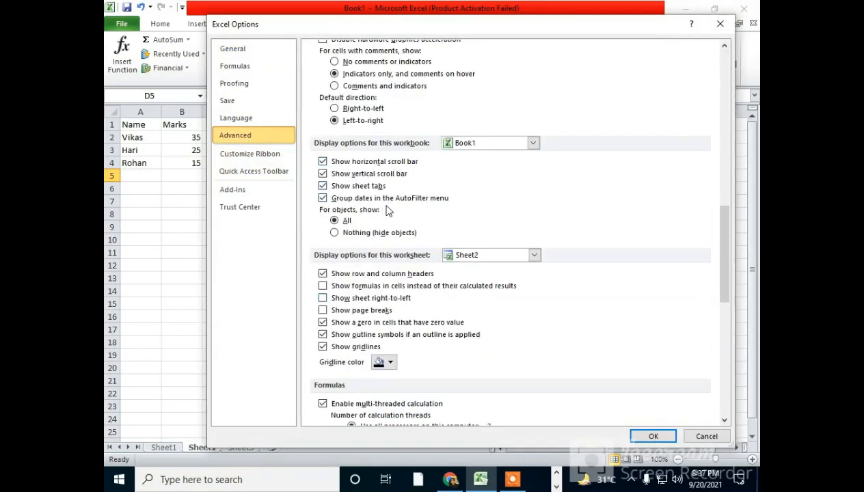
{"action": "scroll", "coordinate": [386, 211], "scroll_direction": "up", "scroll_amount": 3}
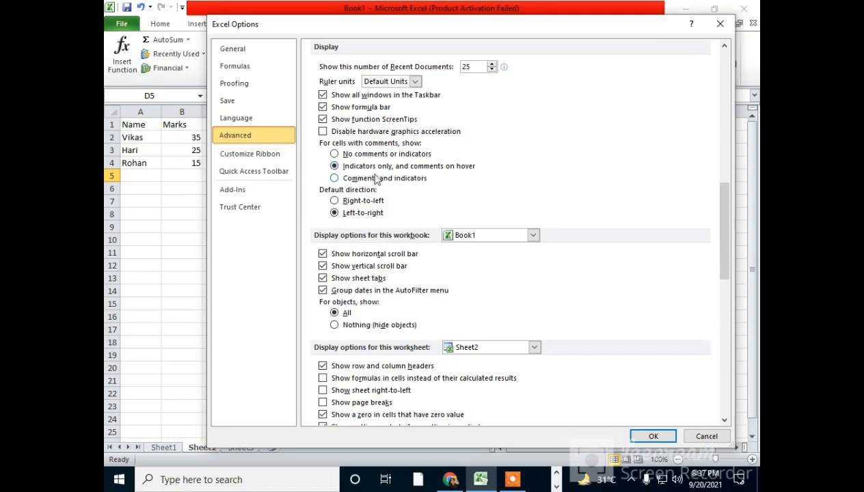
{"action": "left_click", "coordinate": [653, 436]}
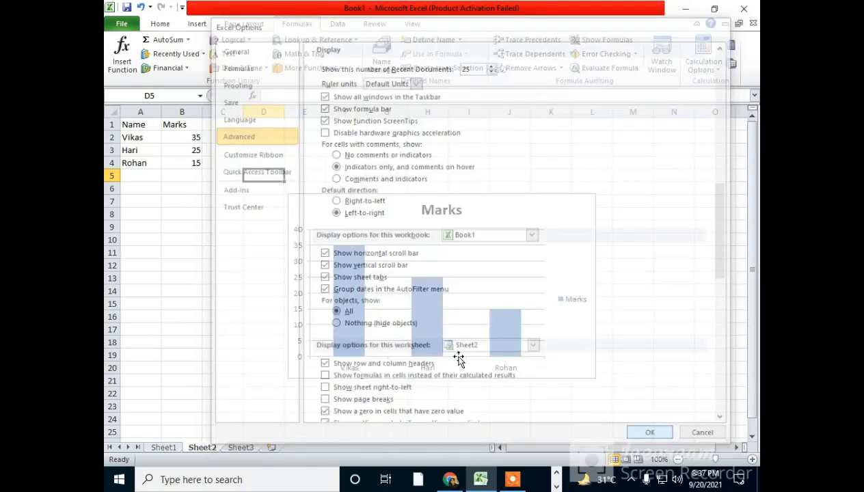
Step: Delete the Marks chart from Sheet2 and add a comment reading "hi" to cell D5
{"action": "left_click", "coordinate": [535, 214]}
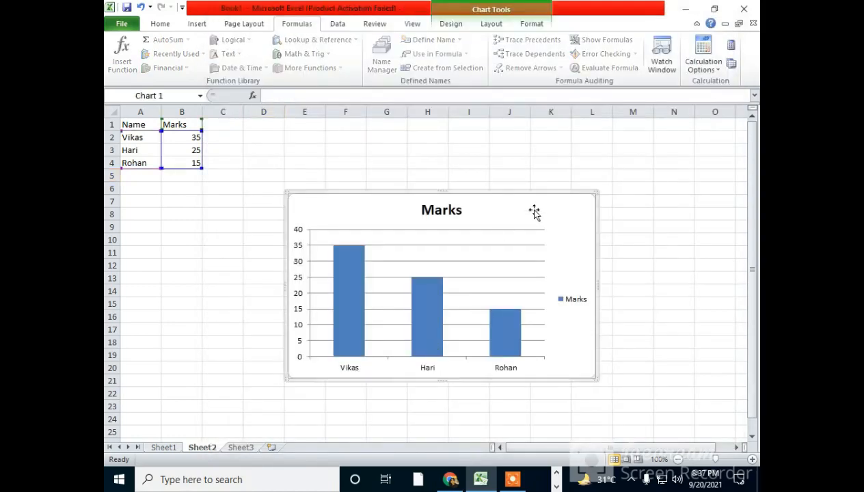
{"action": "key", "text": "Delete"}
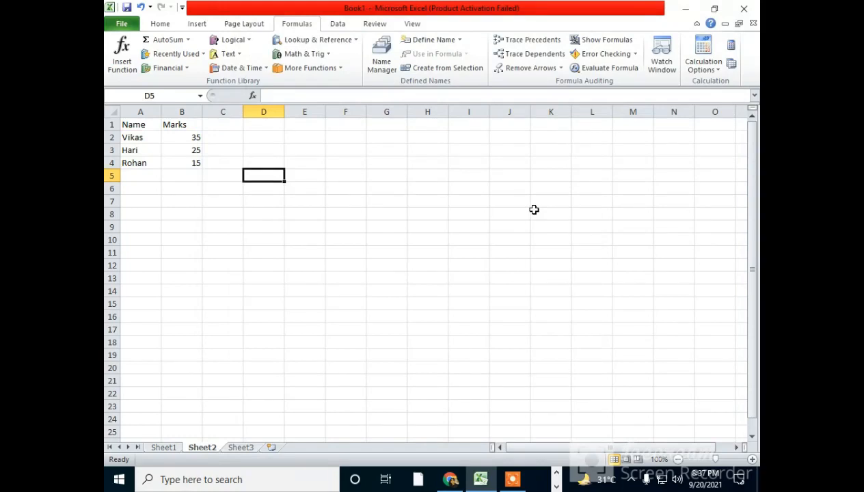
{"action": "key", "text": "shift+F2"}
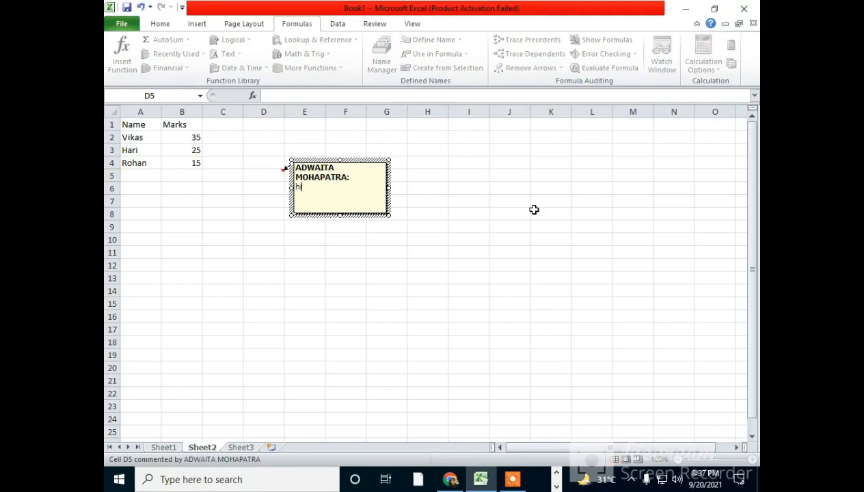
{"action": "left_click", "coordinate": [479, 226]}
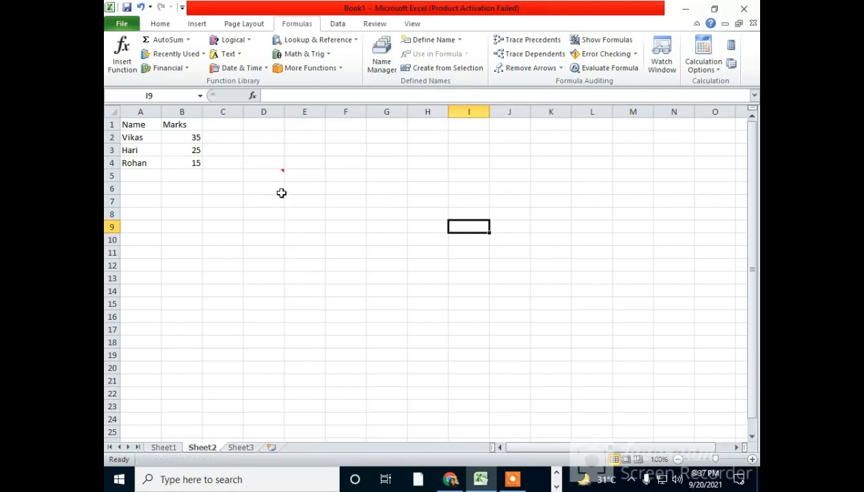
{"action": "mouse_move", "coordinate": [276, 173]}
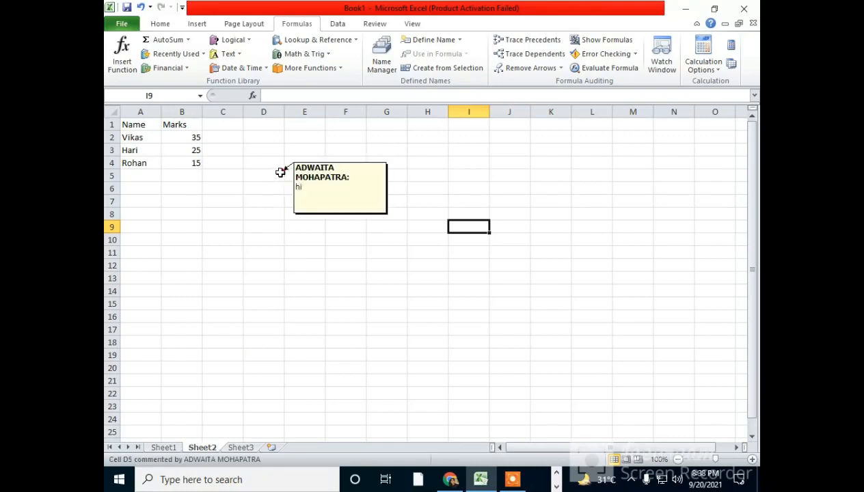
Step: Set the advanced display option for cells with comments to "Comments and indicators" and apply it
{"action": "left_click", "coordinate": [123, 24]}
{"action": "left_click", "coordinate": [143, 263]}
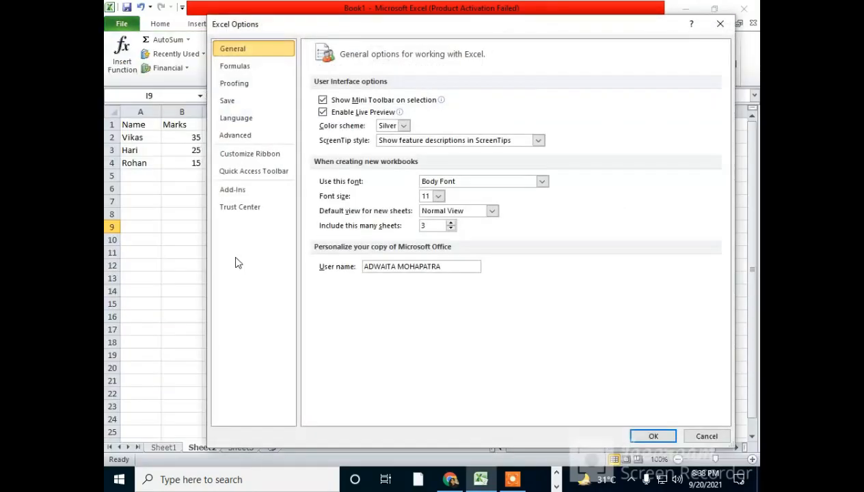
{"action": "left_click", "coordinate": [241, 136]}
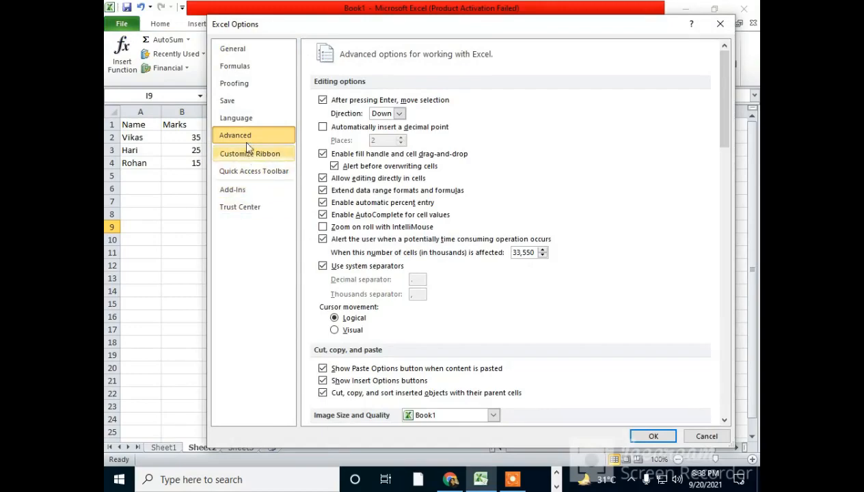
{"action": "scroll", "coordinate": [592, 332], "scroll_direction": "down", "scroll_amount": 15}
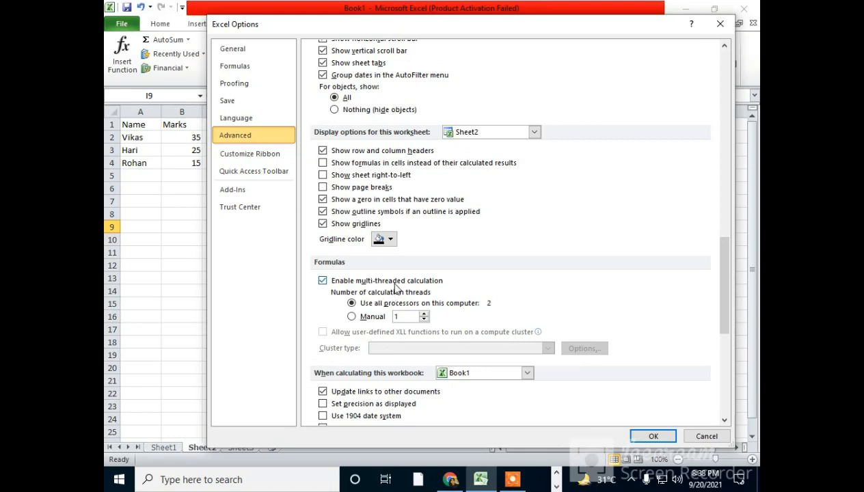
{"action": "scroll", "coordinate": [393, 280], "scroll_direction": "up", "scroll_amount": 1}
{"action": "scroll", "coordinate": [358, 117], "scroll_direction": "up", "scroll_amount": 1}
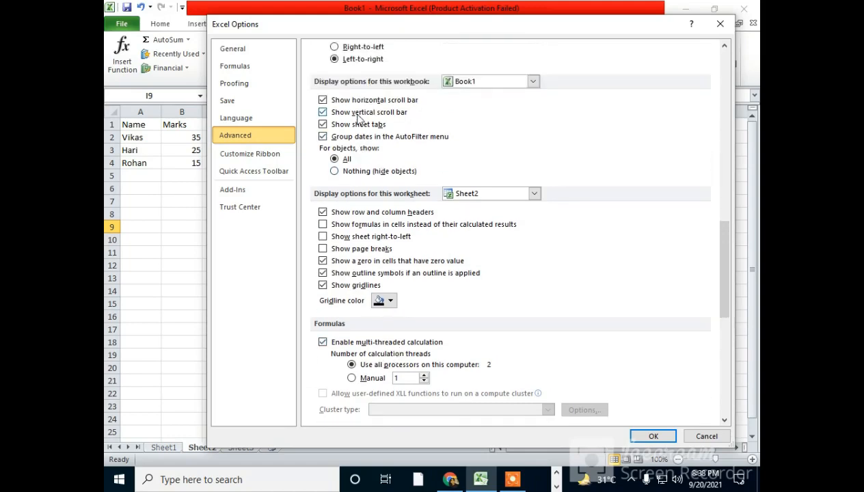
{"action": "scroll", "coordinate": [358, 117], "scroll_direction": "up", "scroll_amount": 3}
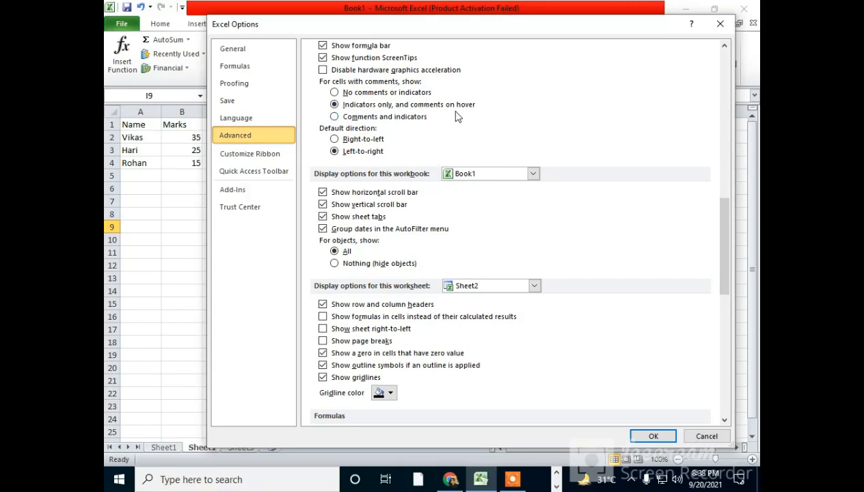
{"action": "left_click", "coordinate": [335, 116]}
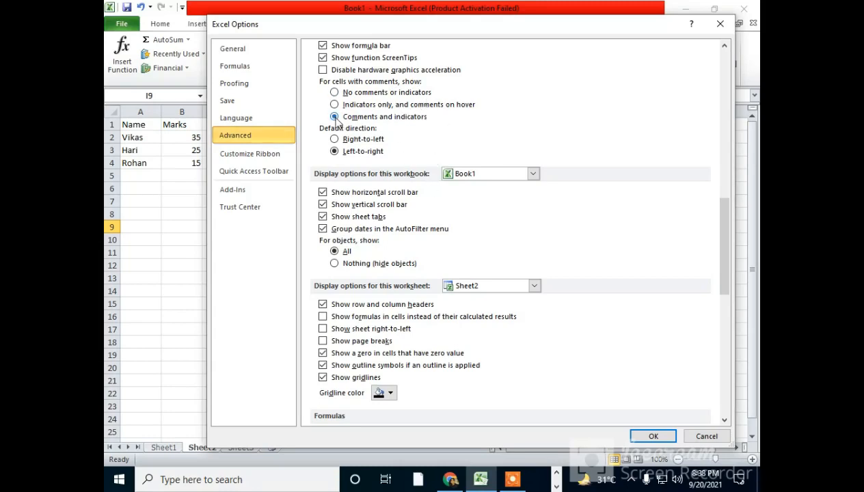
{"action": "left_click", "coordinate": [654, 437]}
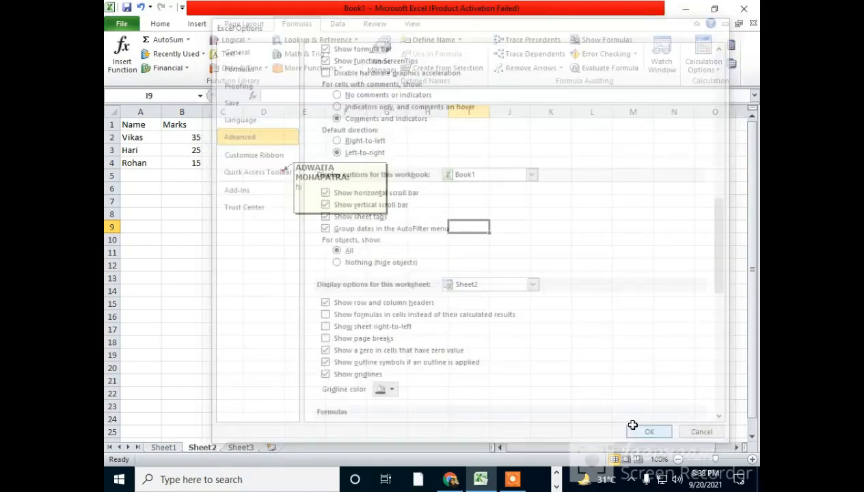
{"action": "left_click", "coordinate": [297, 262]}
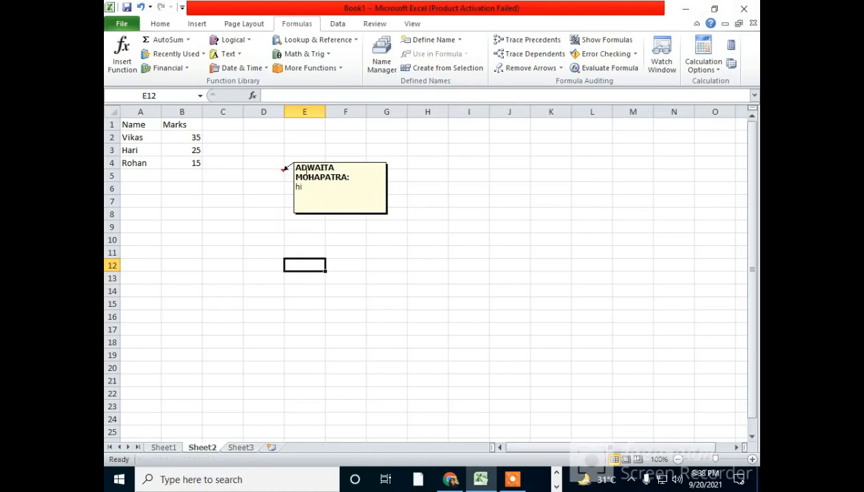
Step: Set the advanced display option for cells with comments to "No comments or indicators", apply it, and check the sheet around D5
{"action": "left_click", "coordinate": [121, 23]}
{"action": "left_click", "coordinate": [144, 264]}
{"action": "left_click", "coordinate": [260, 140]}
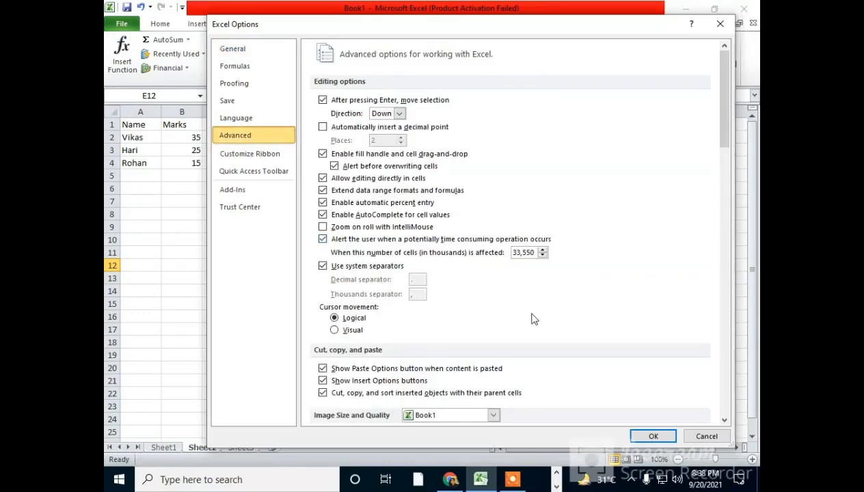
{"action": "scroll", "coordinate": [533, 317], "scroll_direction": "down", "scroll_amount": 10}
{"action": "scroll", "coordinate": [533, 316], "scroll_direction": "down", "scroll_amount": 1}
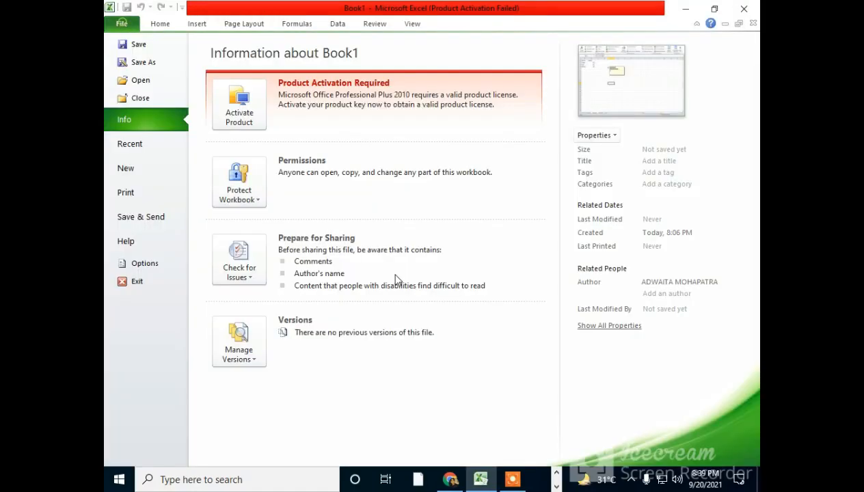
{"action": "left_click", "coordinate": [141, 264]}
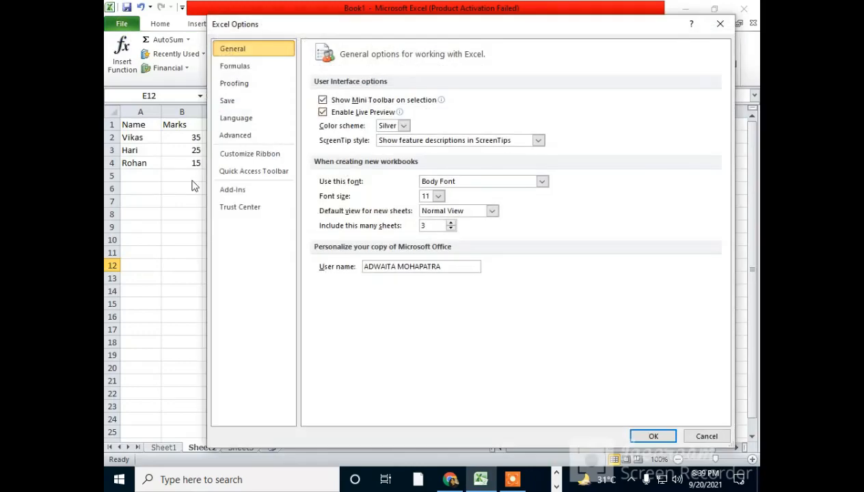
{"action": "left_click", "coordinate": [253, 137]}
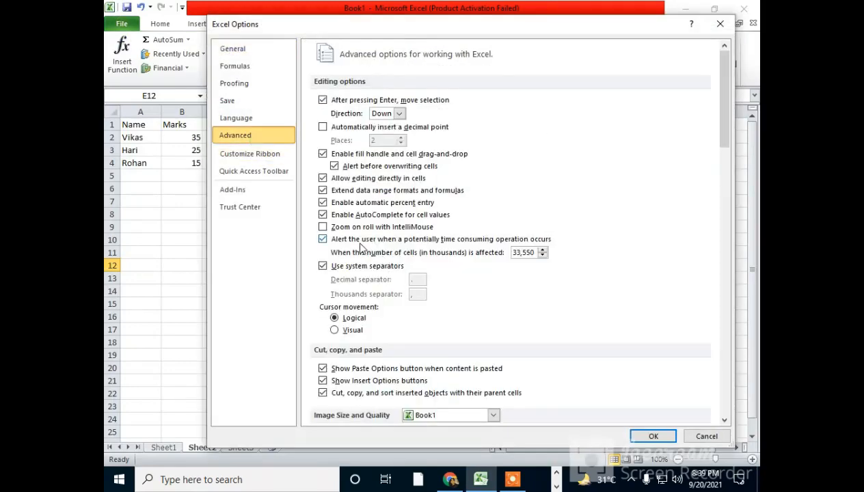
{"action": "scroll", "coordinate": [431, 279], "scroll_direction": "down", "scroll_amount": 10}
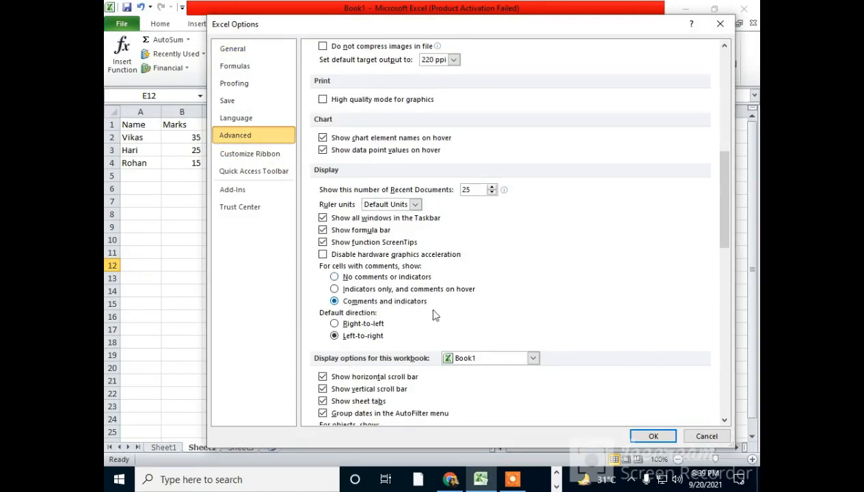
{"action": "left_click", "coordinate": [334, 277]}
{"action": "left_click", "coordinate": [646, 433]}
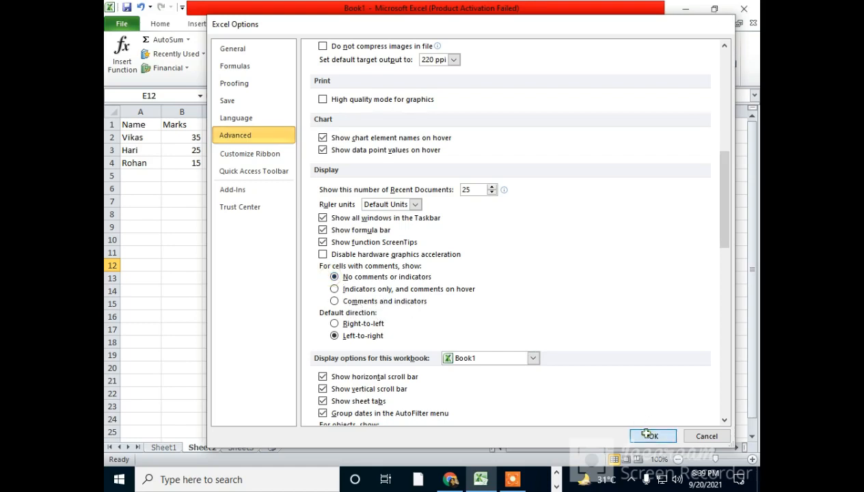
{"action": "left_click", "coordinate": [422, 285]}
{"action": "left_click", "coordinate": [347, 179]}
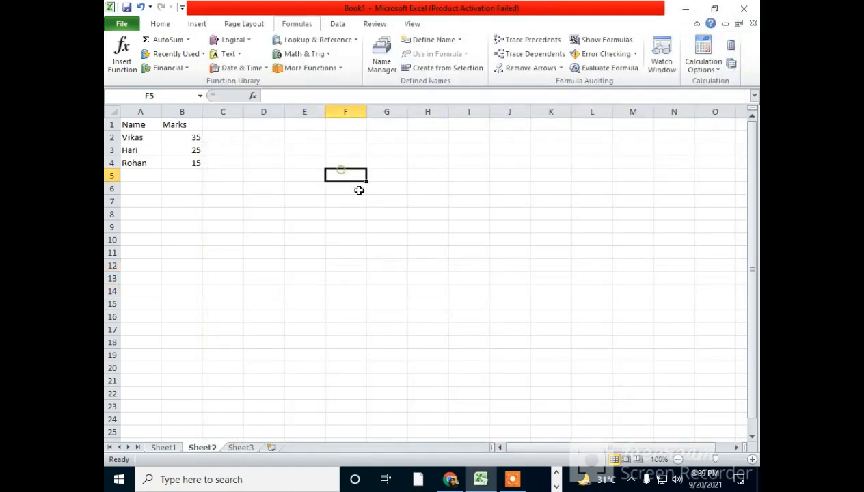
{"action": "left_click_drag", "start_coordinate": [349, 178], "coordinate": [479, 294]}
{"action": "left_click", "coordinate": [512, 293]}
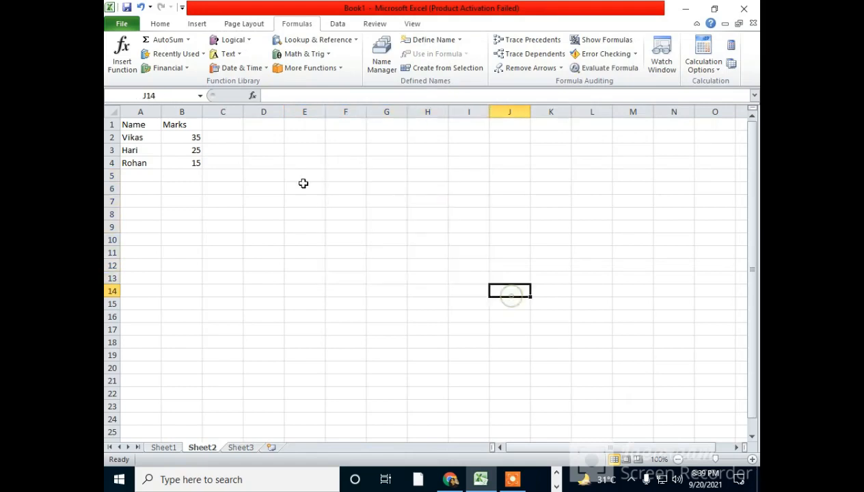
{"action": "left_click", "coordinate": [348, 202]}
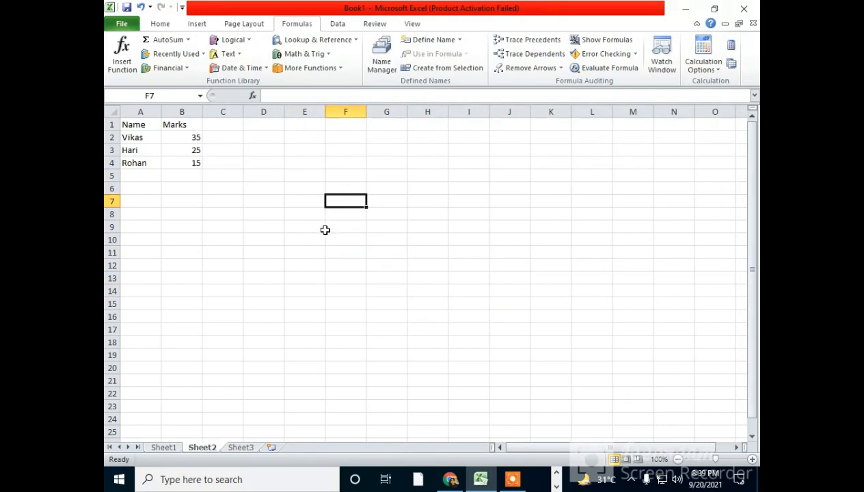
Step: Show all comments on Sheet2, and turn their display off again
{"action": "left_click", "coordinate": [376, 24]}
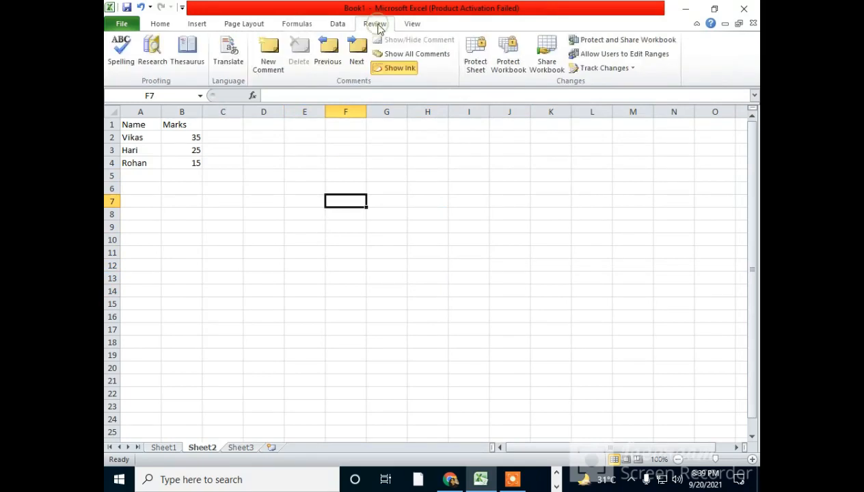
{"action": "left_click", "coordinate": [396, 54]}
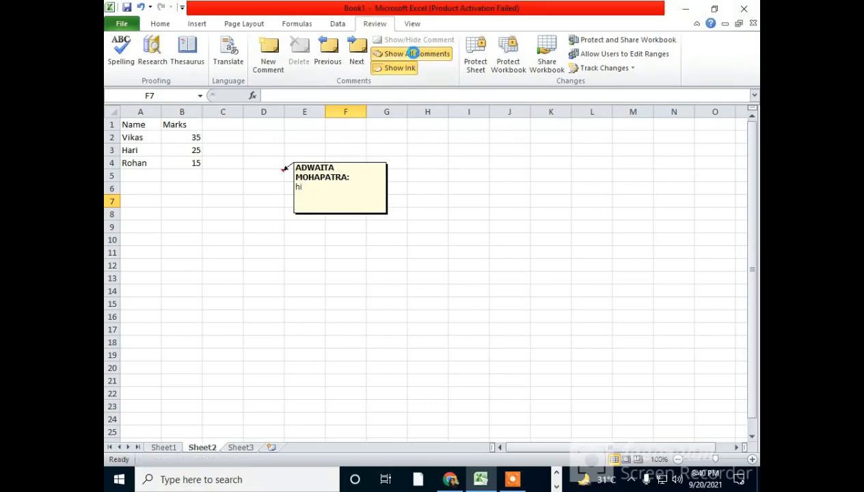
{"action": "left_click", "coordinate": [413, 53]}
{"action": "left_click", "coordinate": [453, 235]}
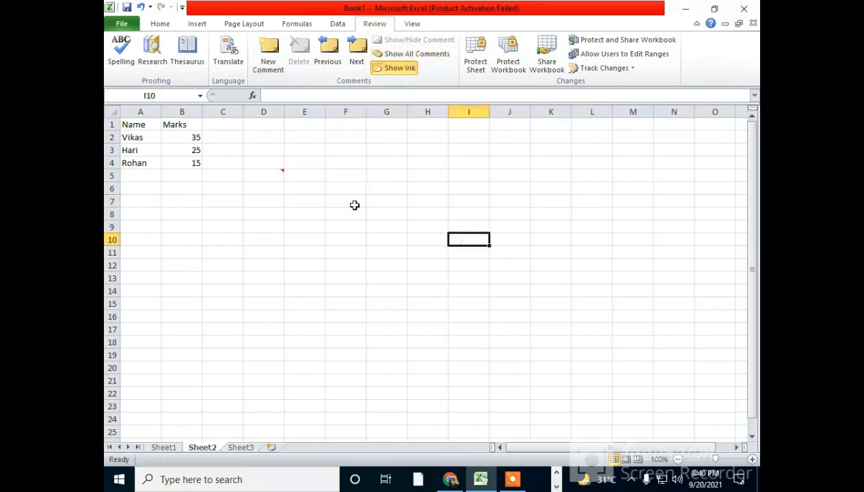